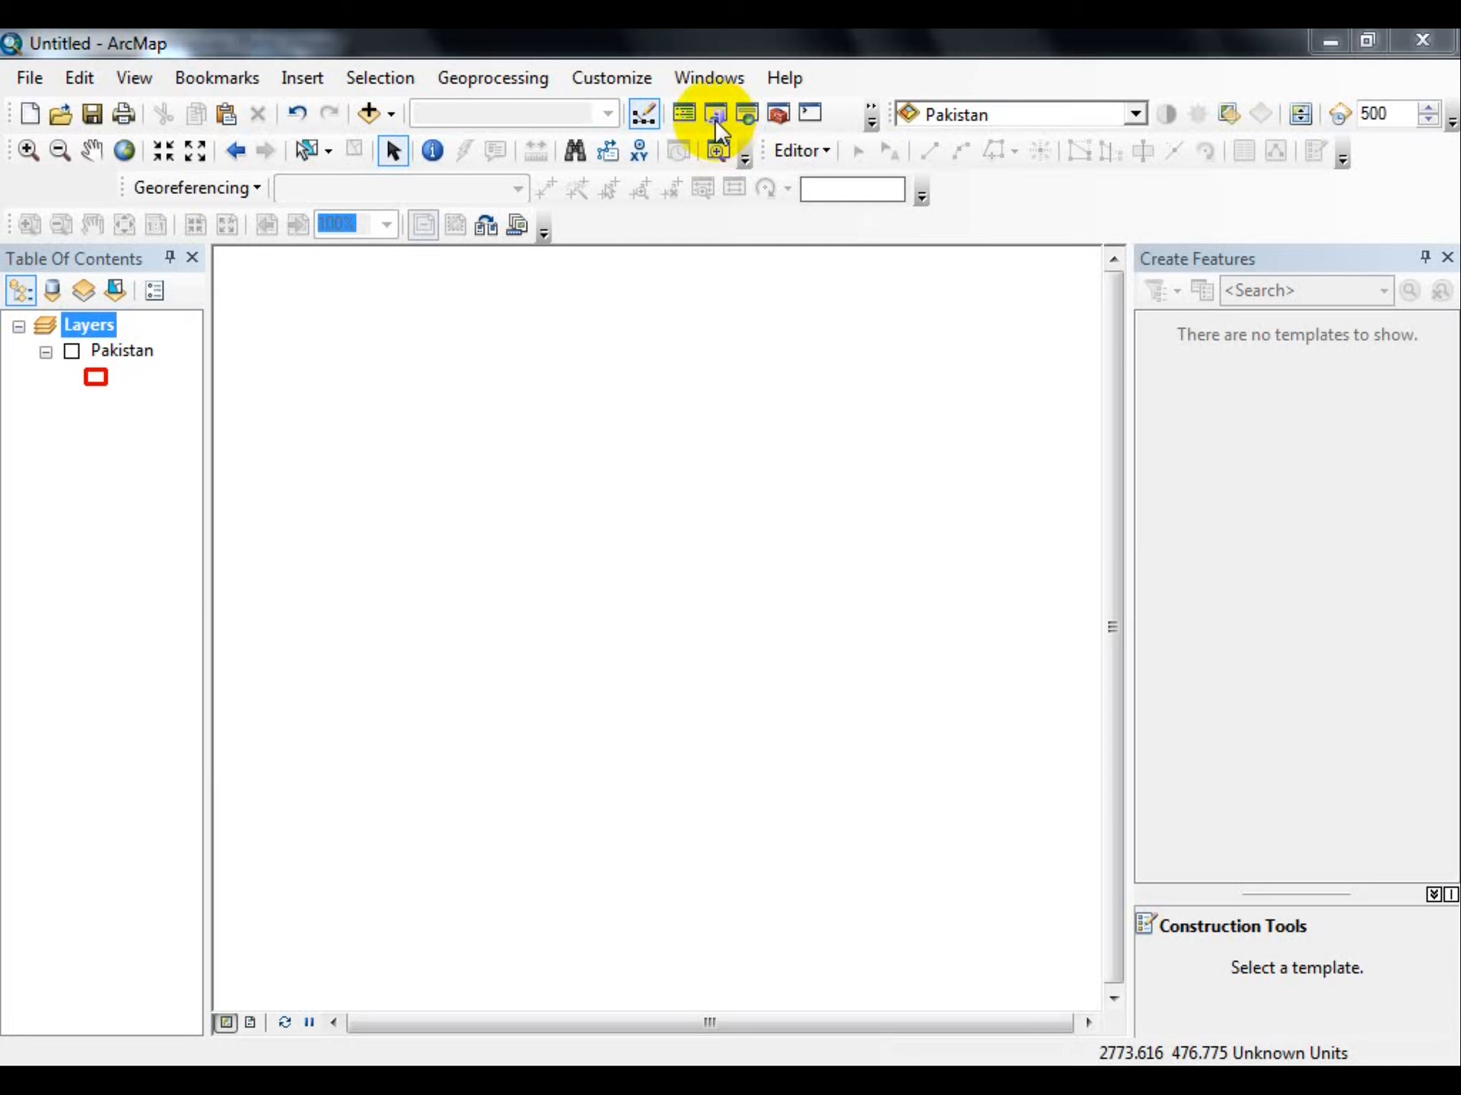
Open the raster dataset properties of UTHAL-ng42-9.jpg from the E:\practice folder in the Catalog.
click(718, 115)
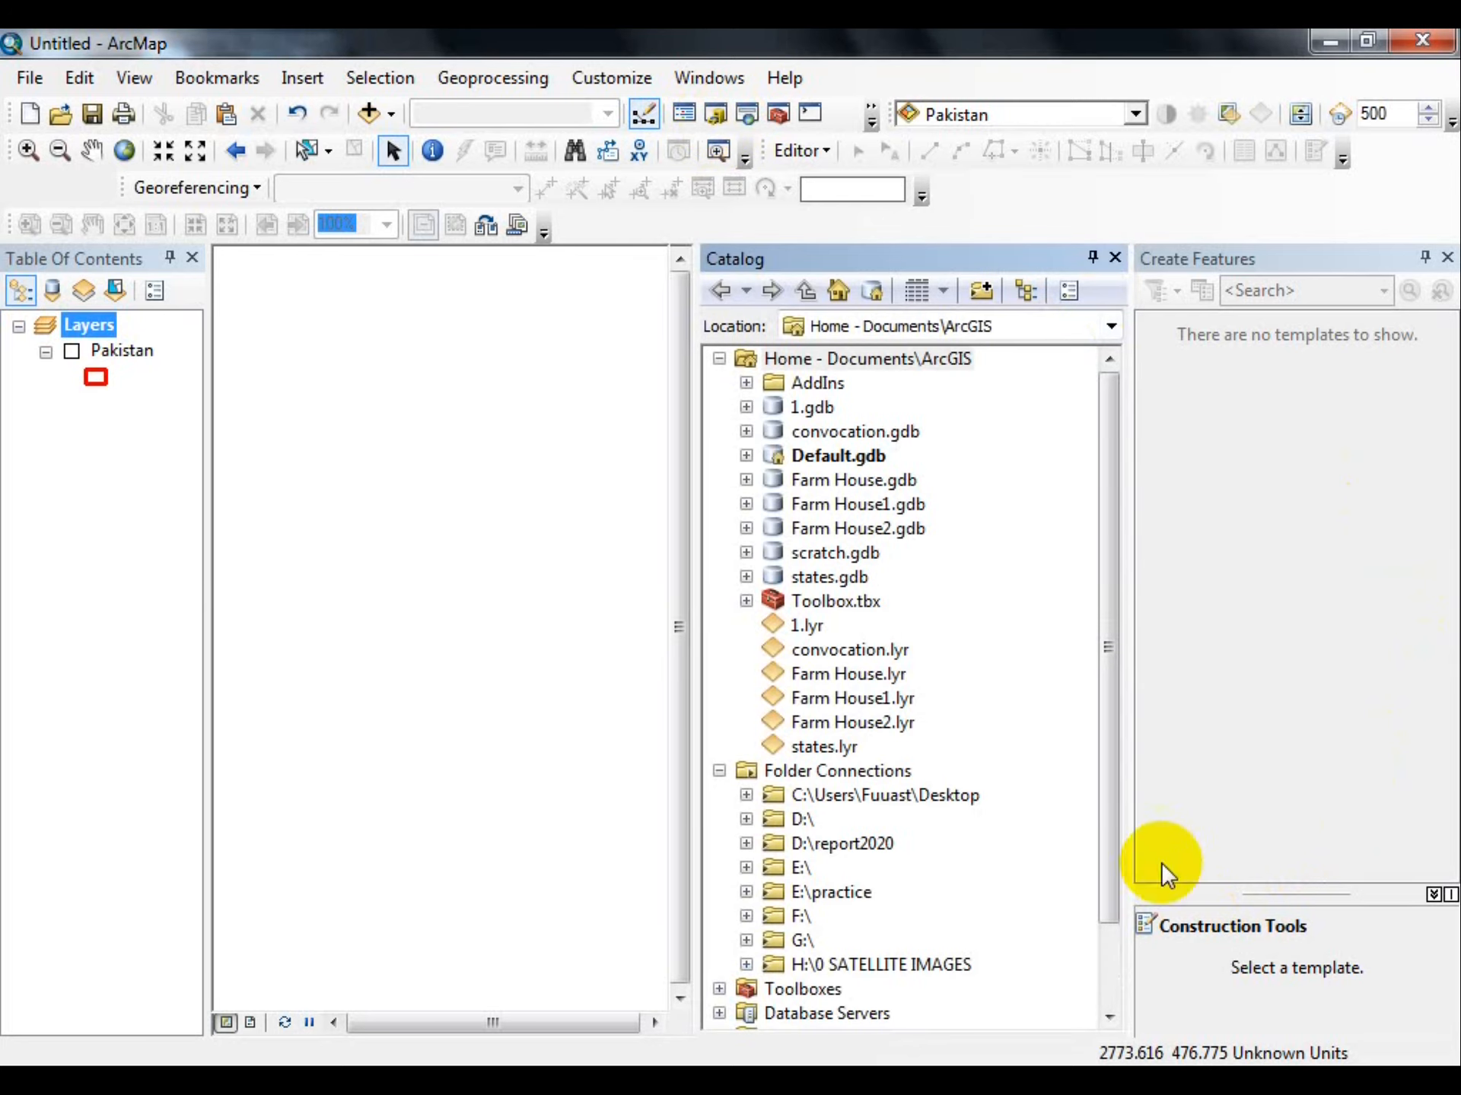
scroll(782, 608, down, 2)
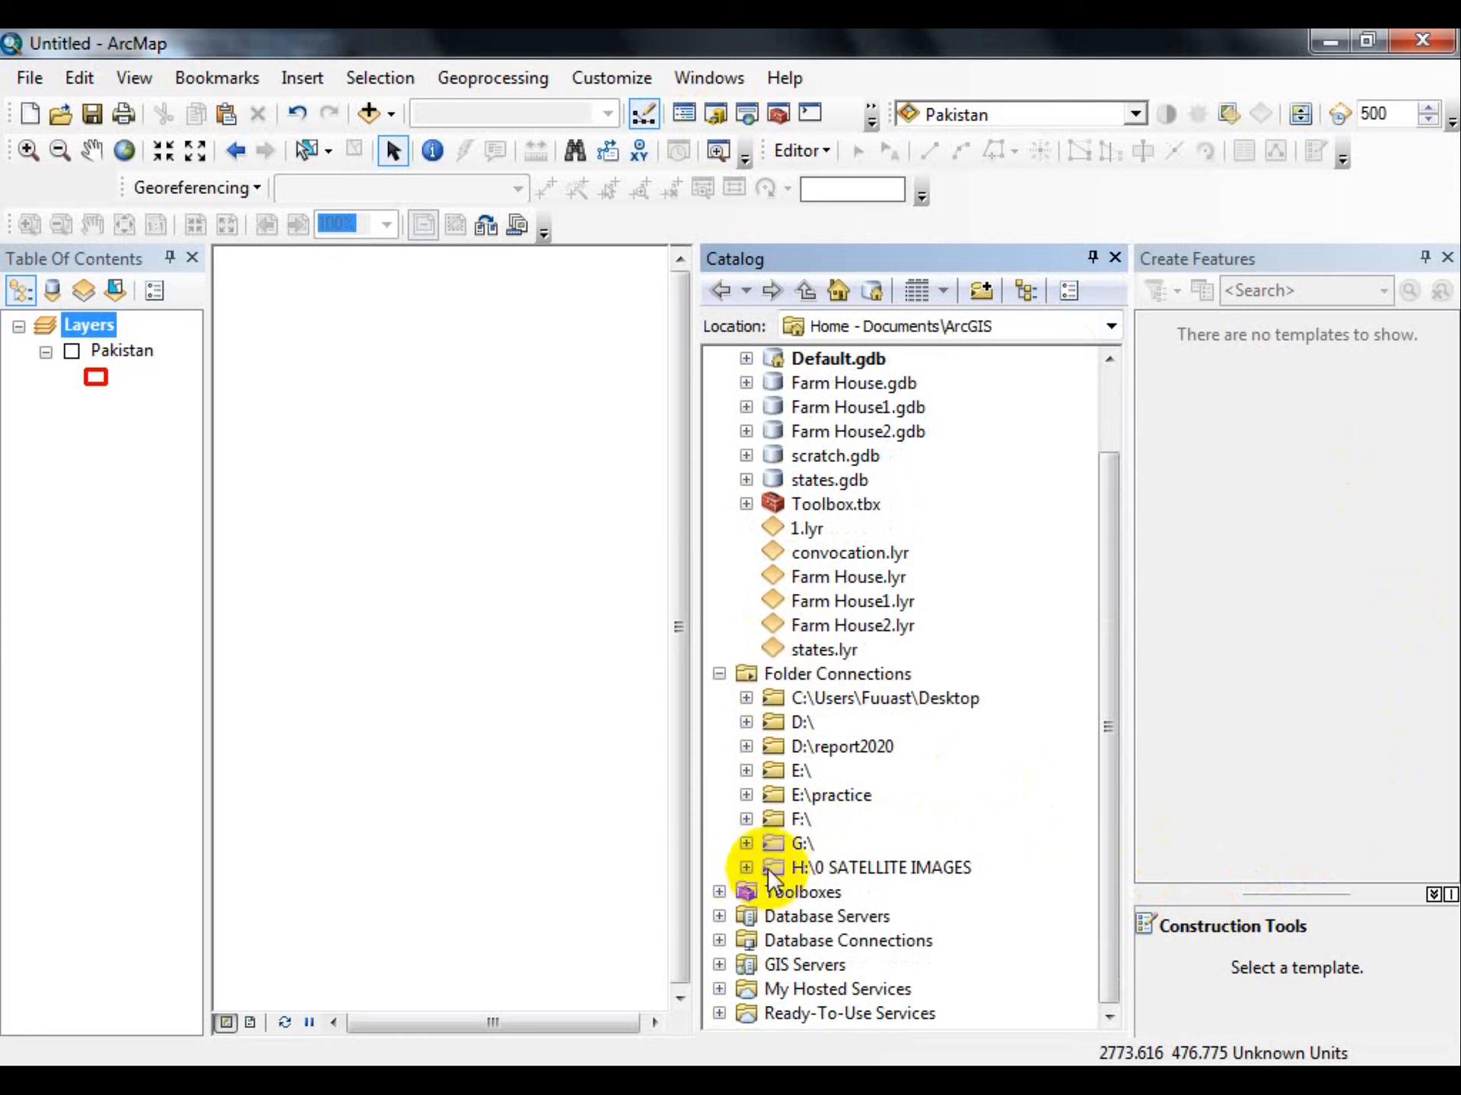
click(747, 794)
scroll(792, 787, down, 3)
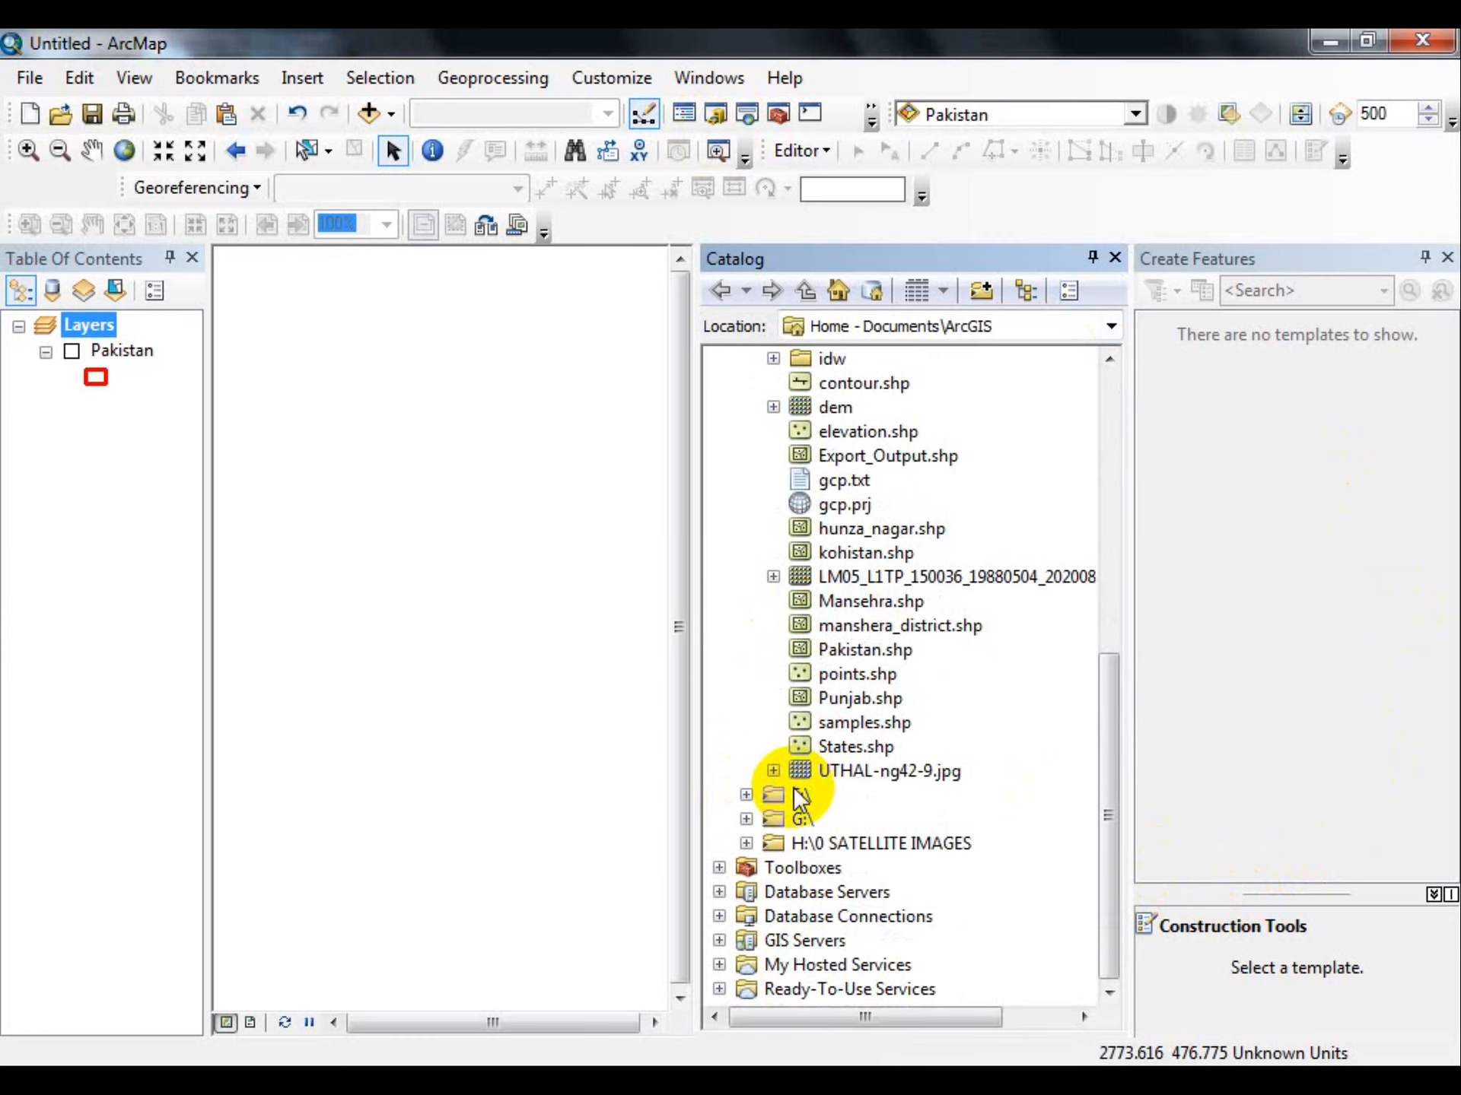
mouse_move(1107, 715)
mouse_down()
mouse_move(1123, 459)
mouse_move(1099, 636)
mouse_up()
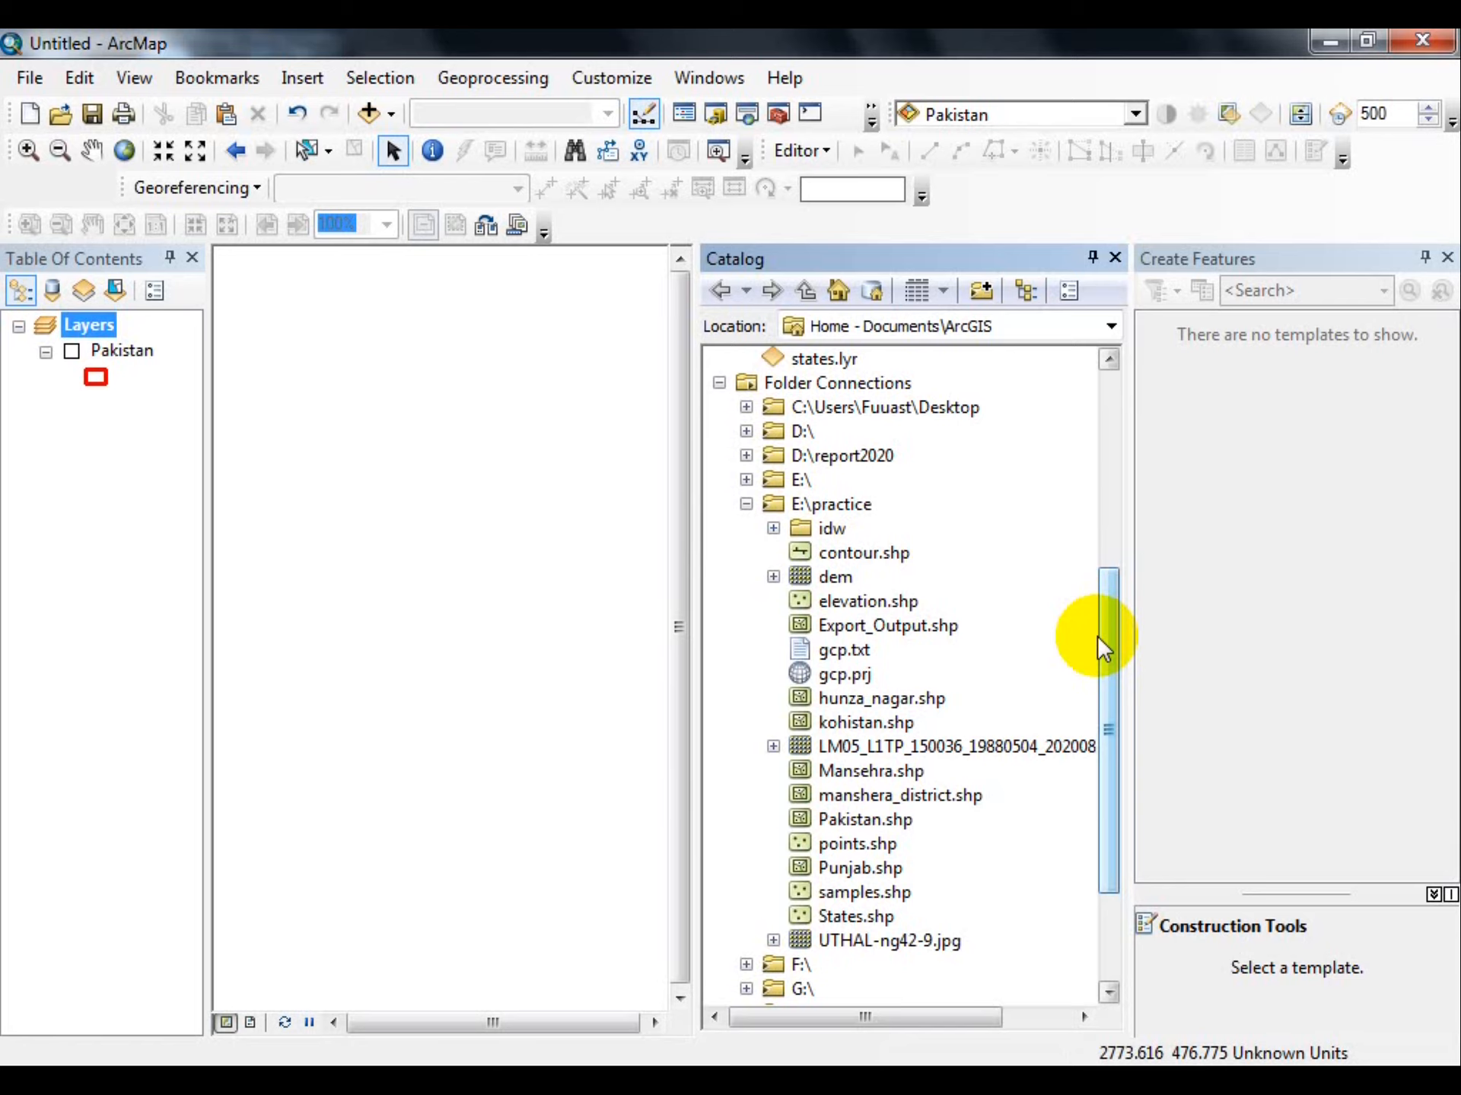
click(919, 941)
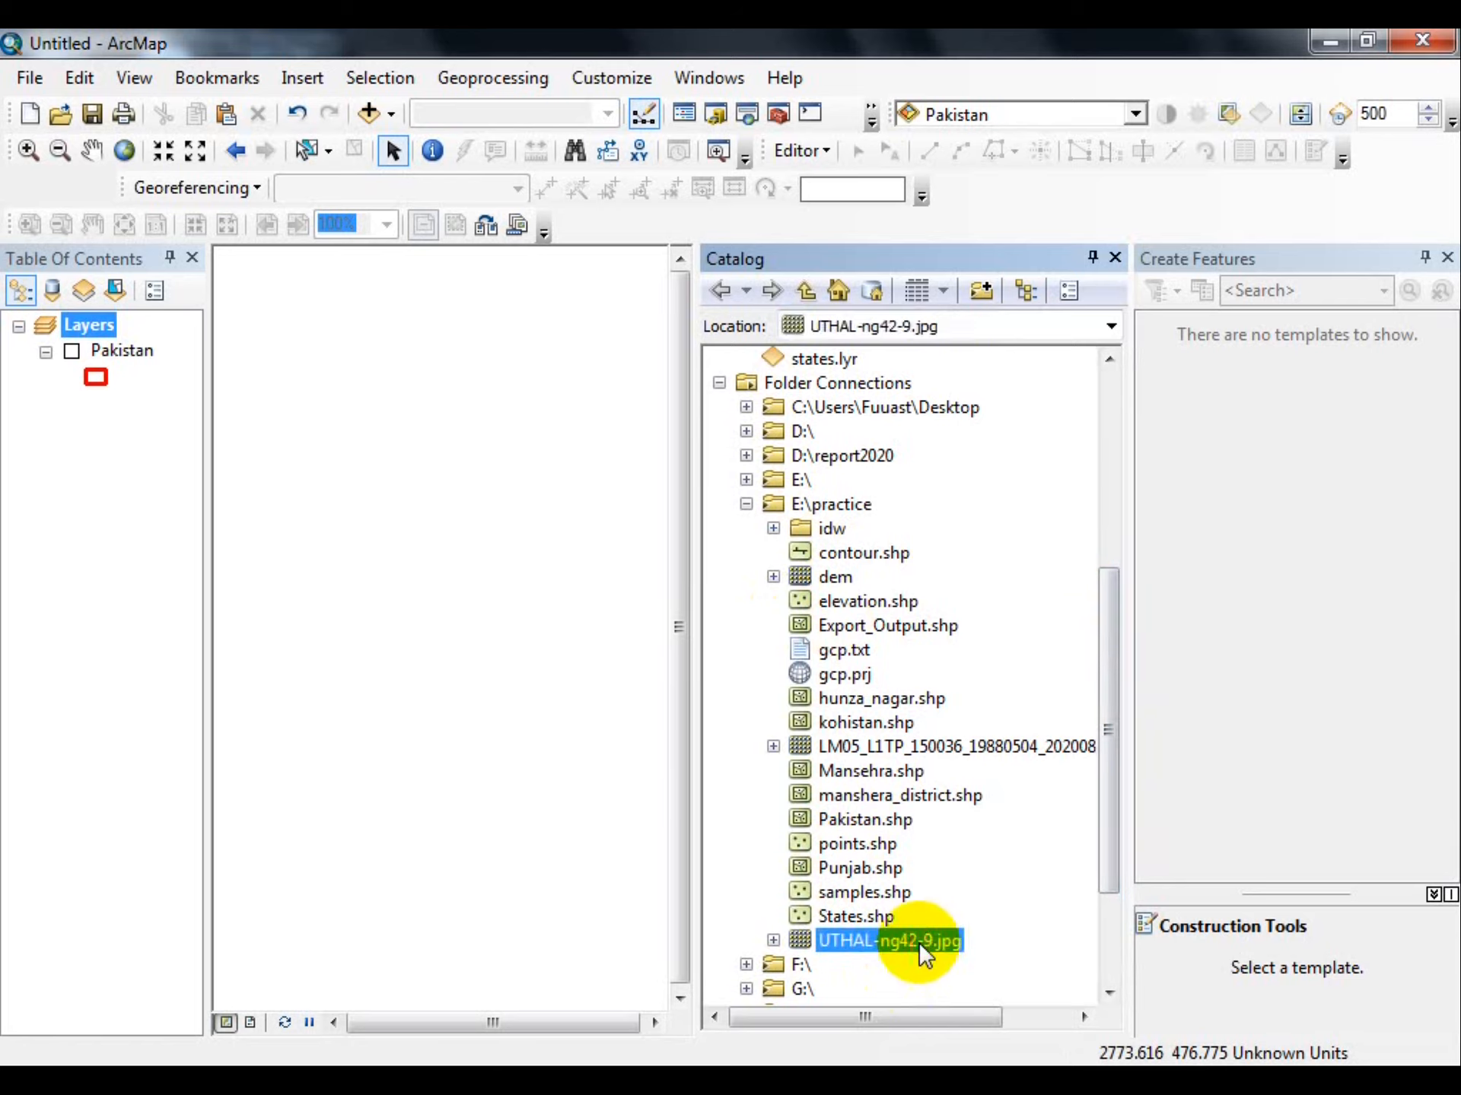
right_click(867, 942)
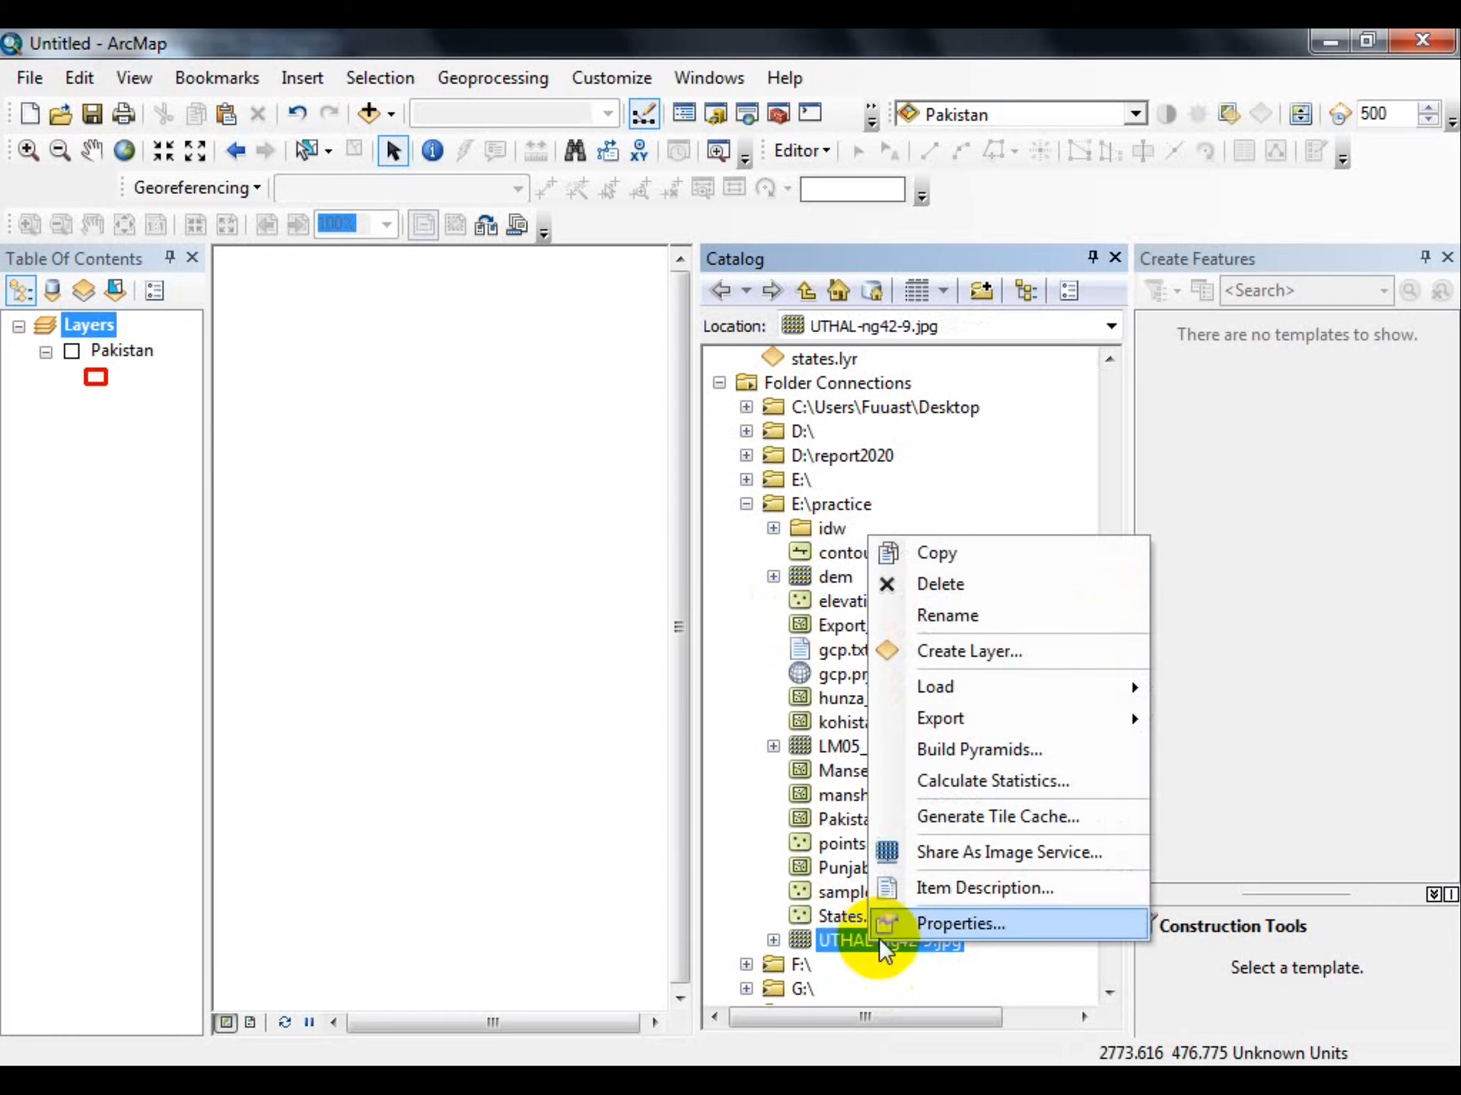
click(966, 926)
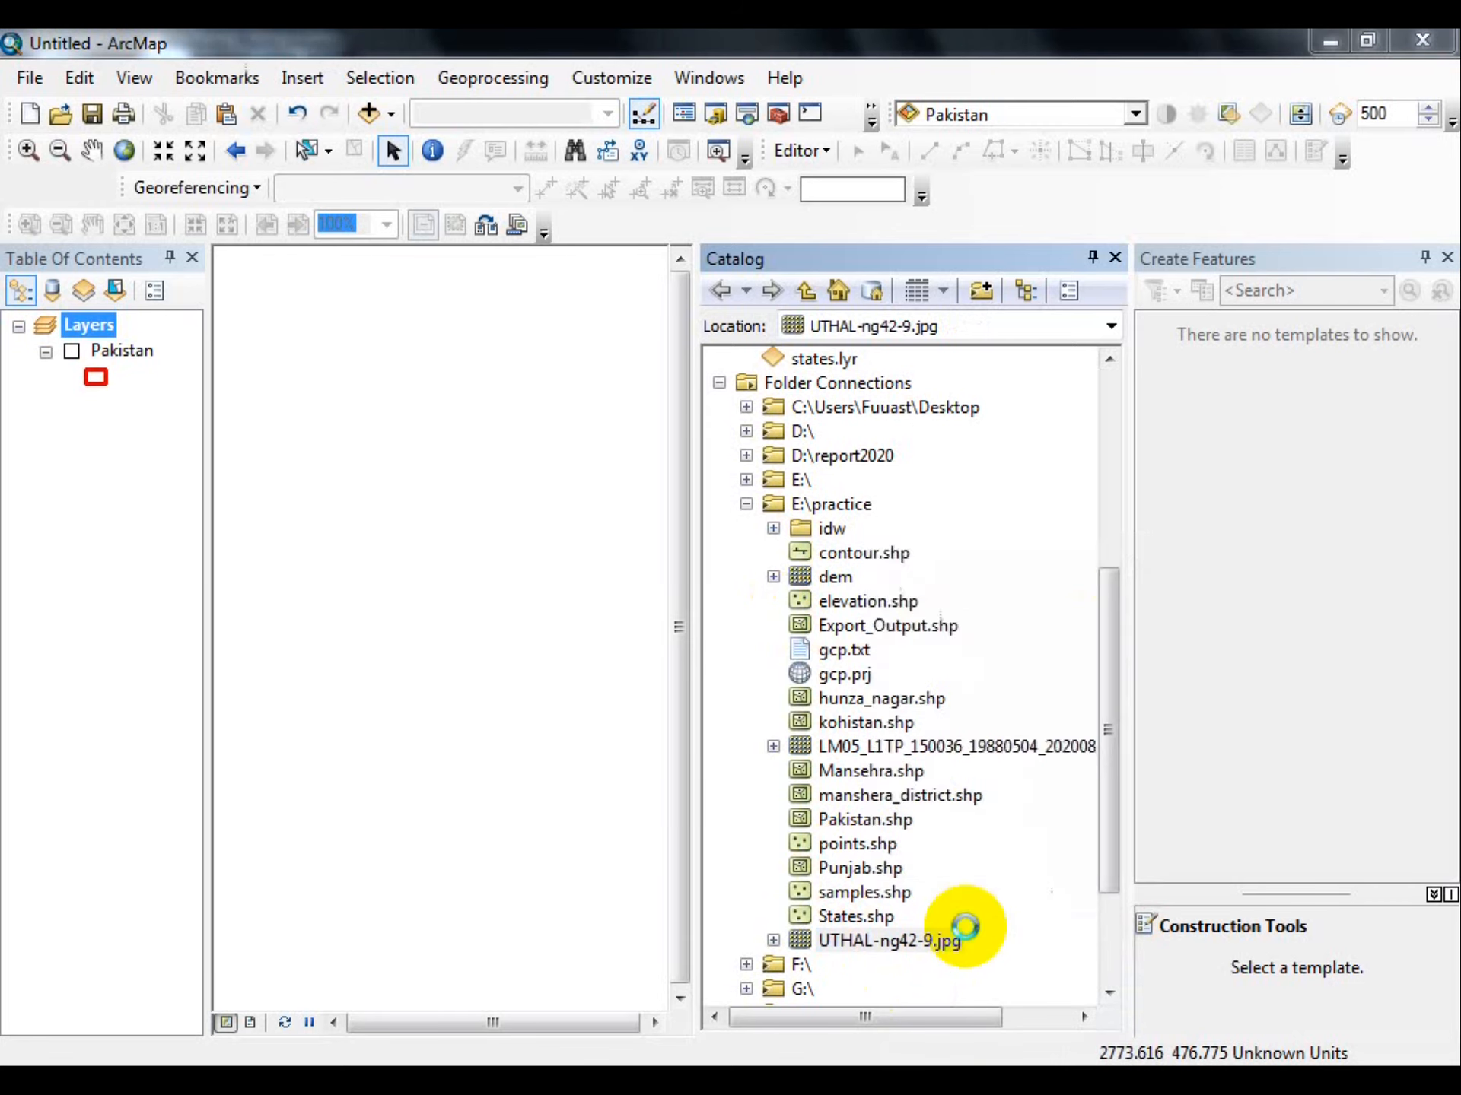
Set the raster's spatial reference to the geographic coordinate system World > WGS 1984 and apply it.
scroll(502, 487, down, 3)
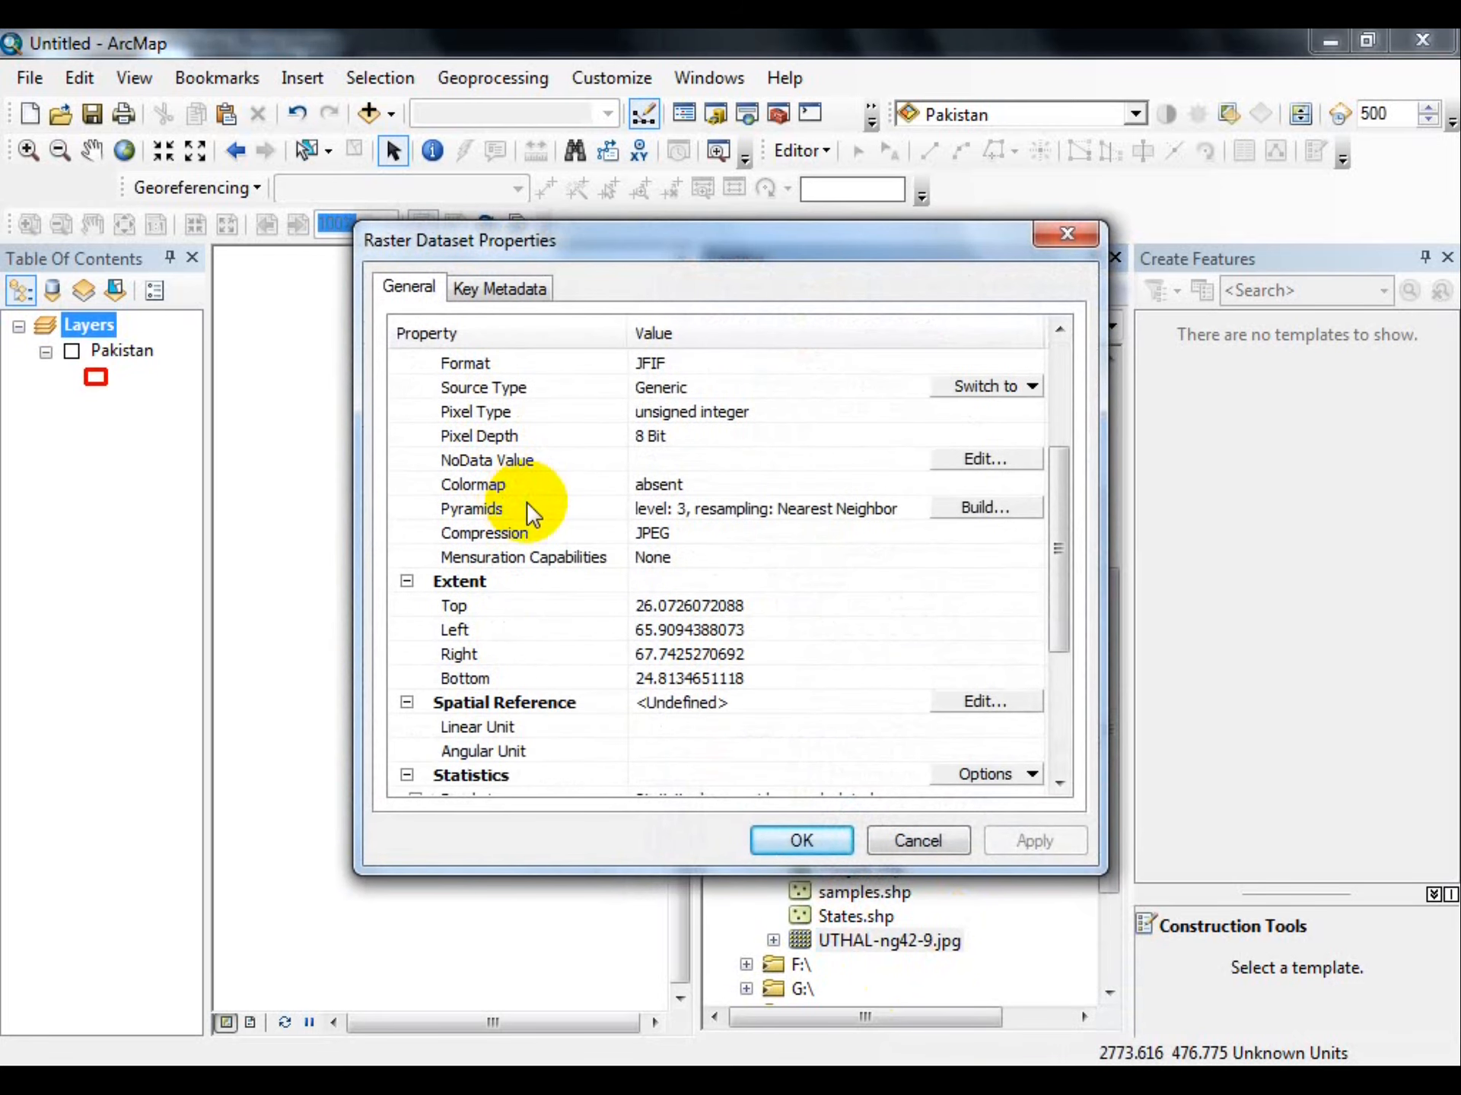
scroll(533, 514, down, 2)
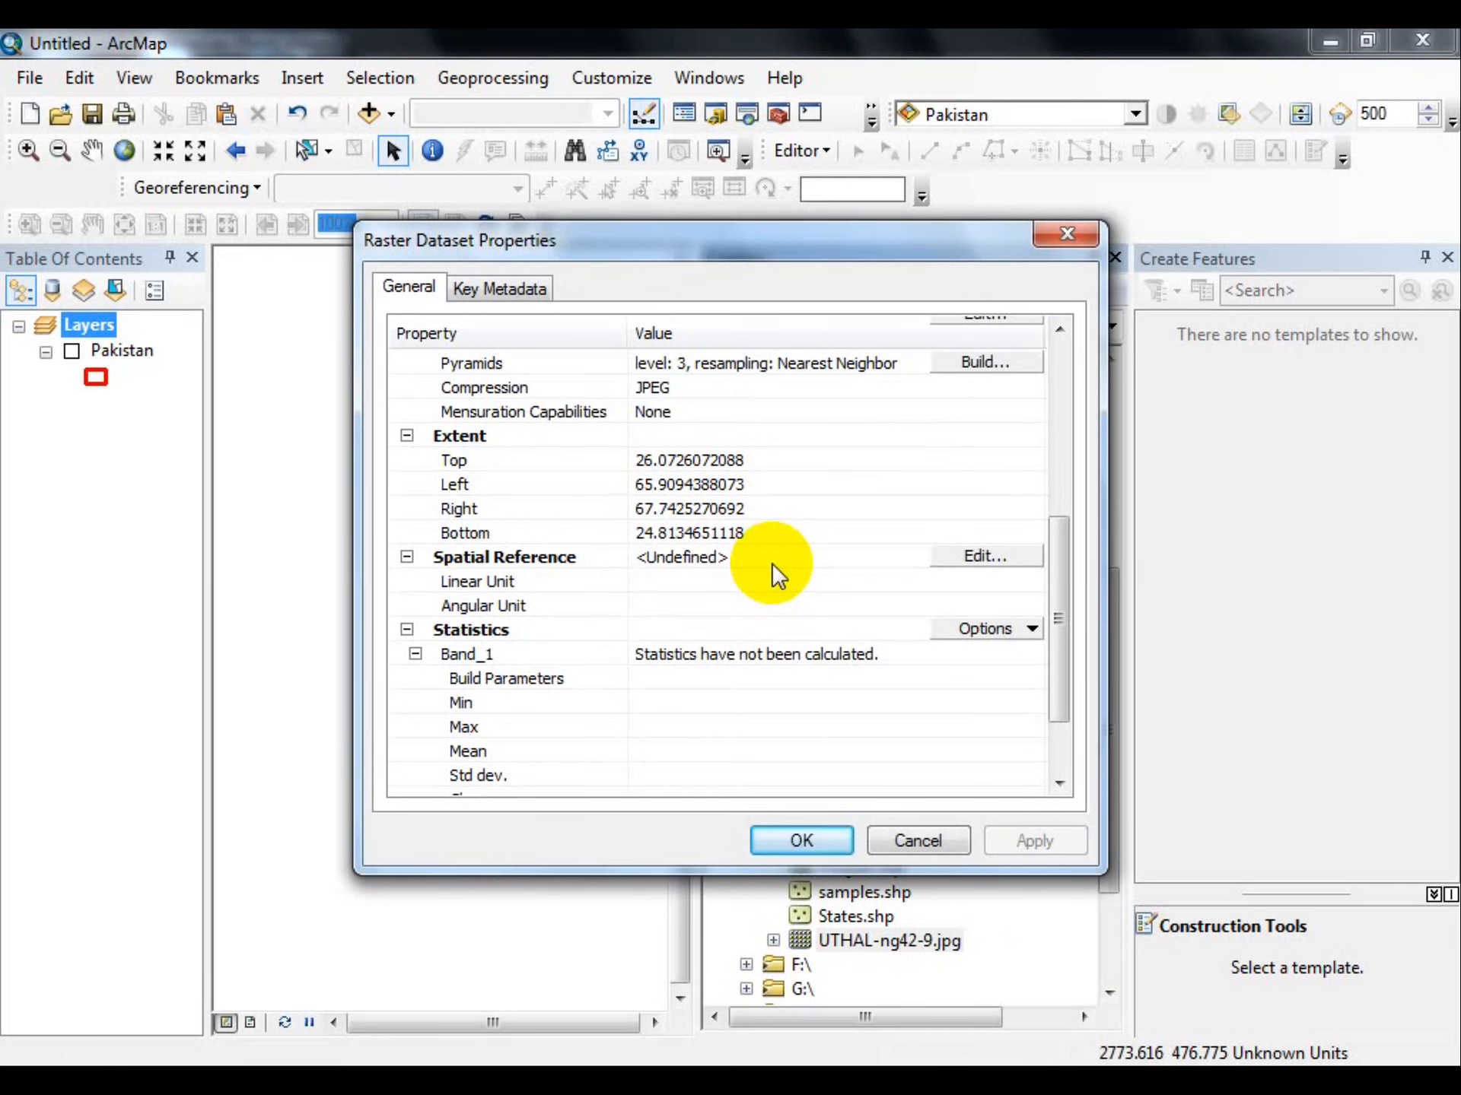
click(990, 557)
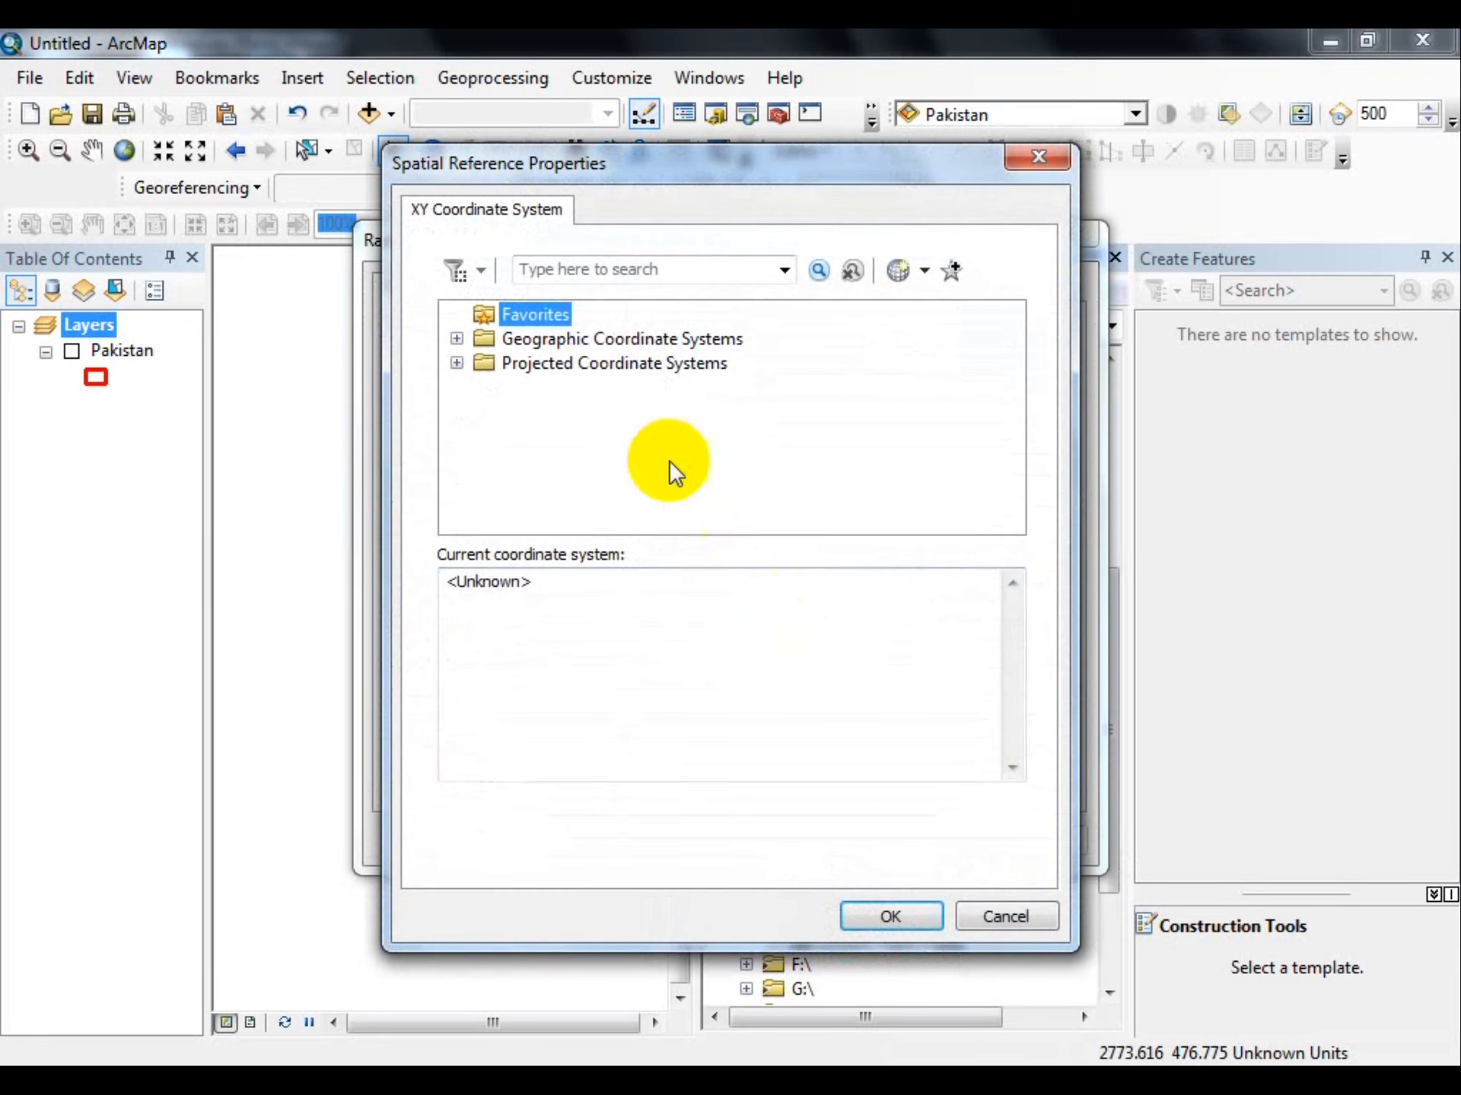
click(456, 337)
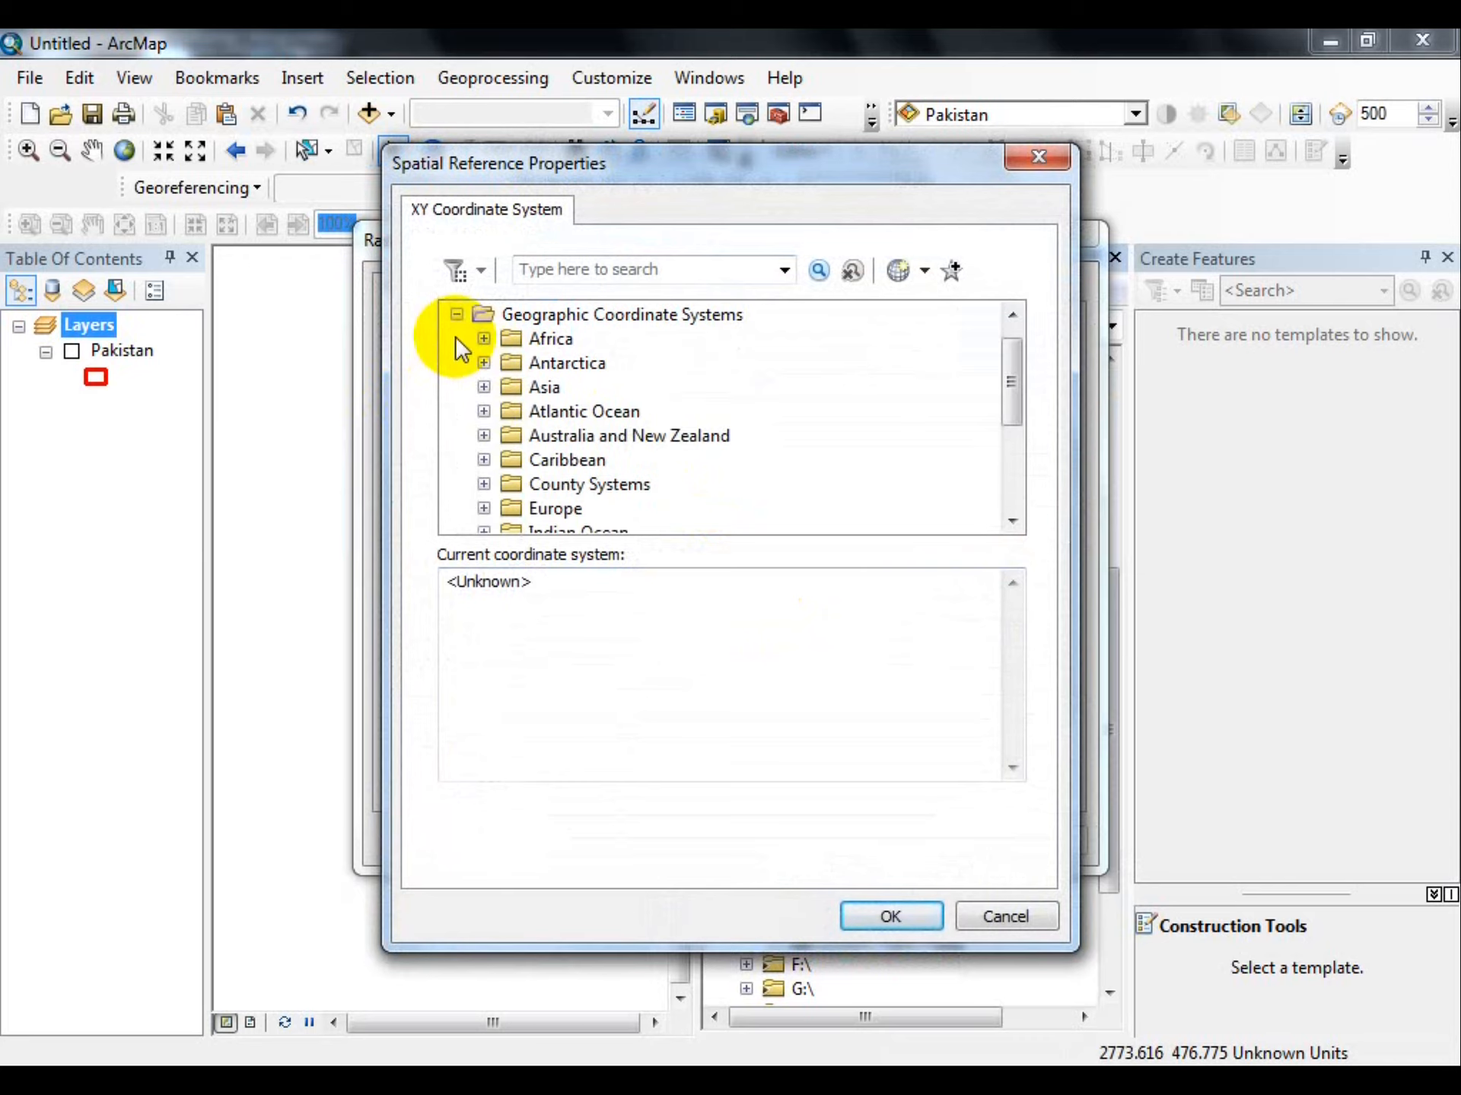
scroll(555, 457, down, 3)
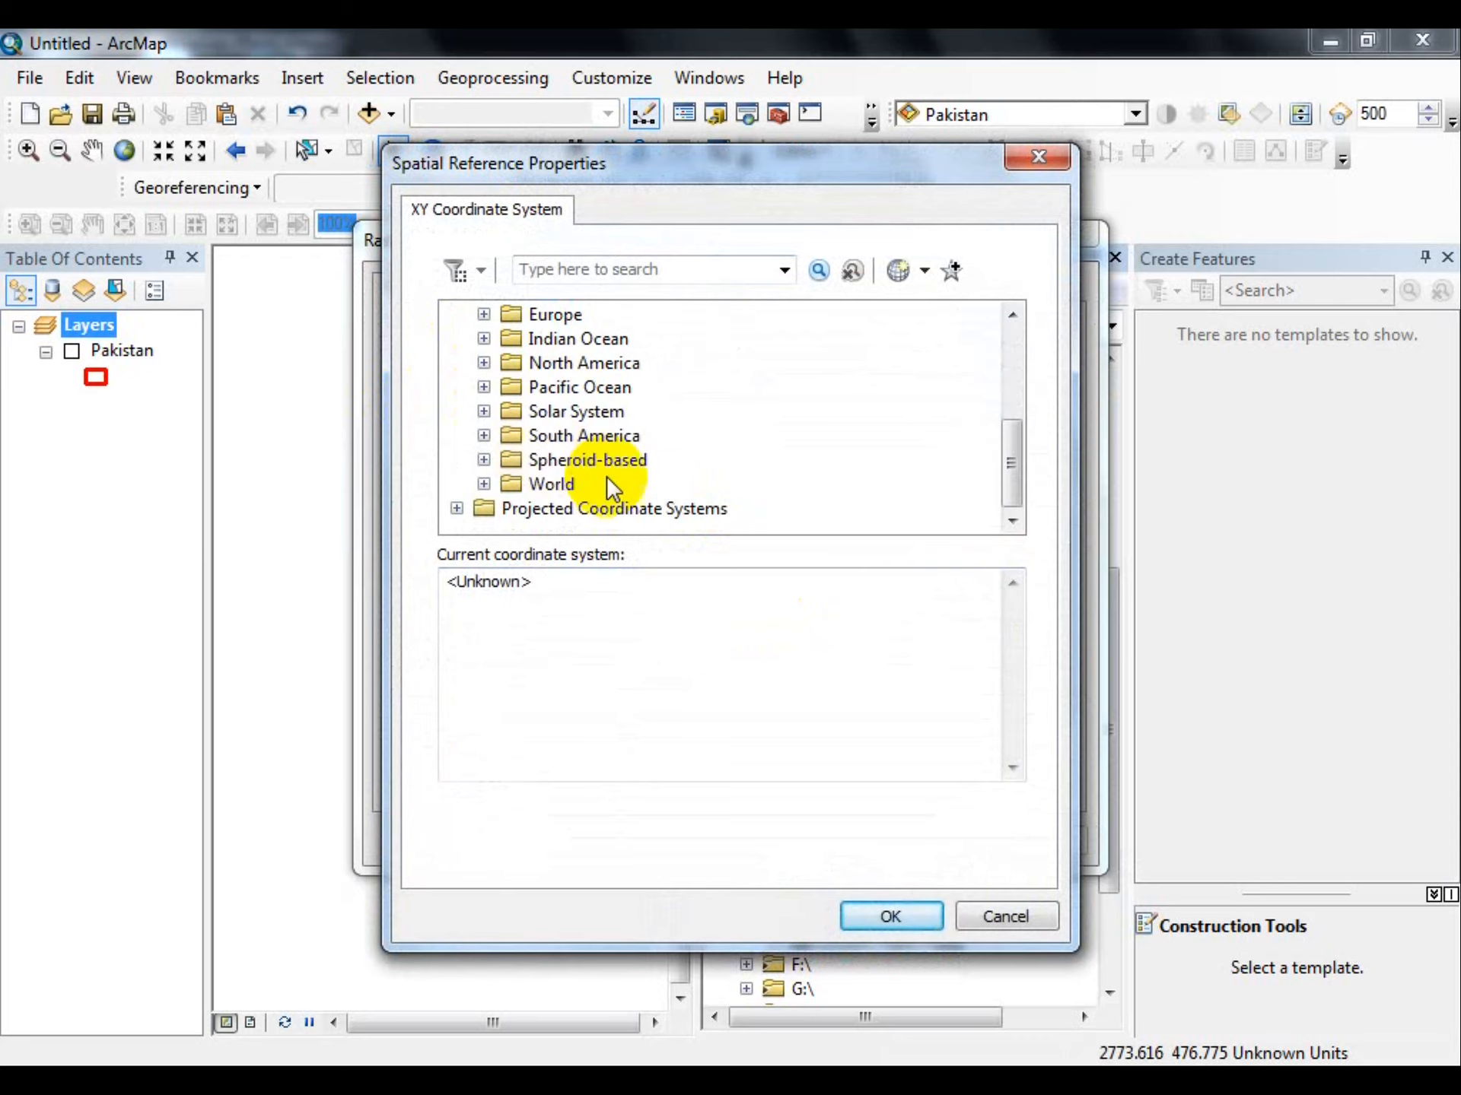
click(484, 484)
scroll(532, 481, down, 3)
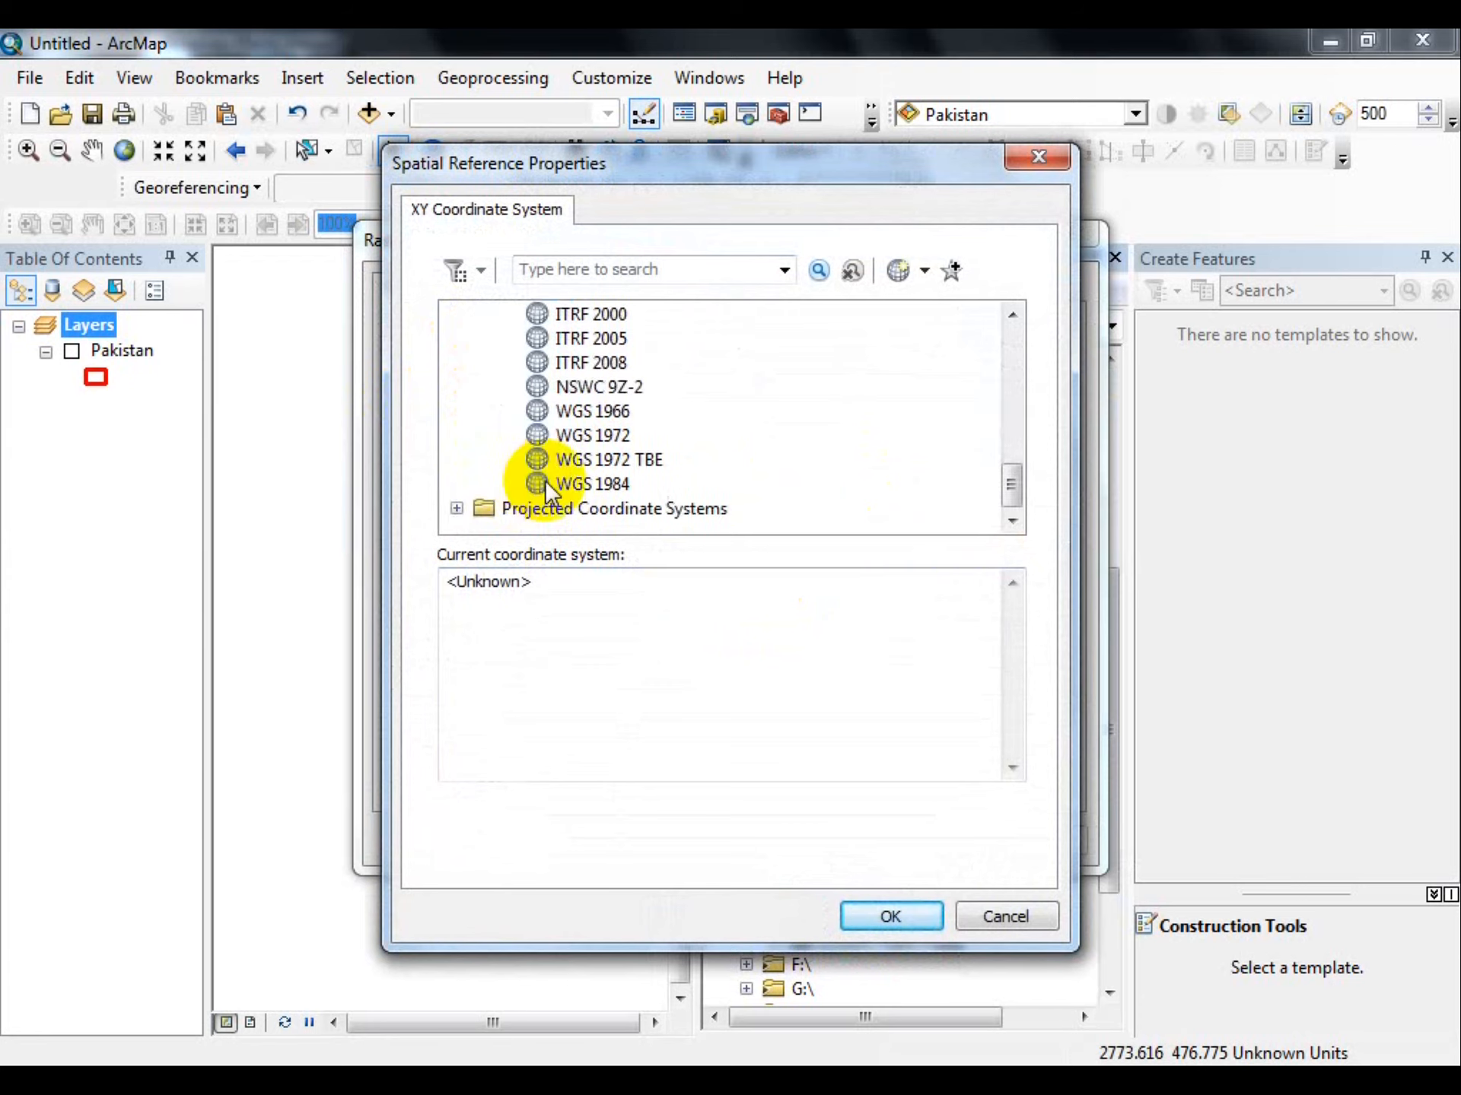
click(591, 485)
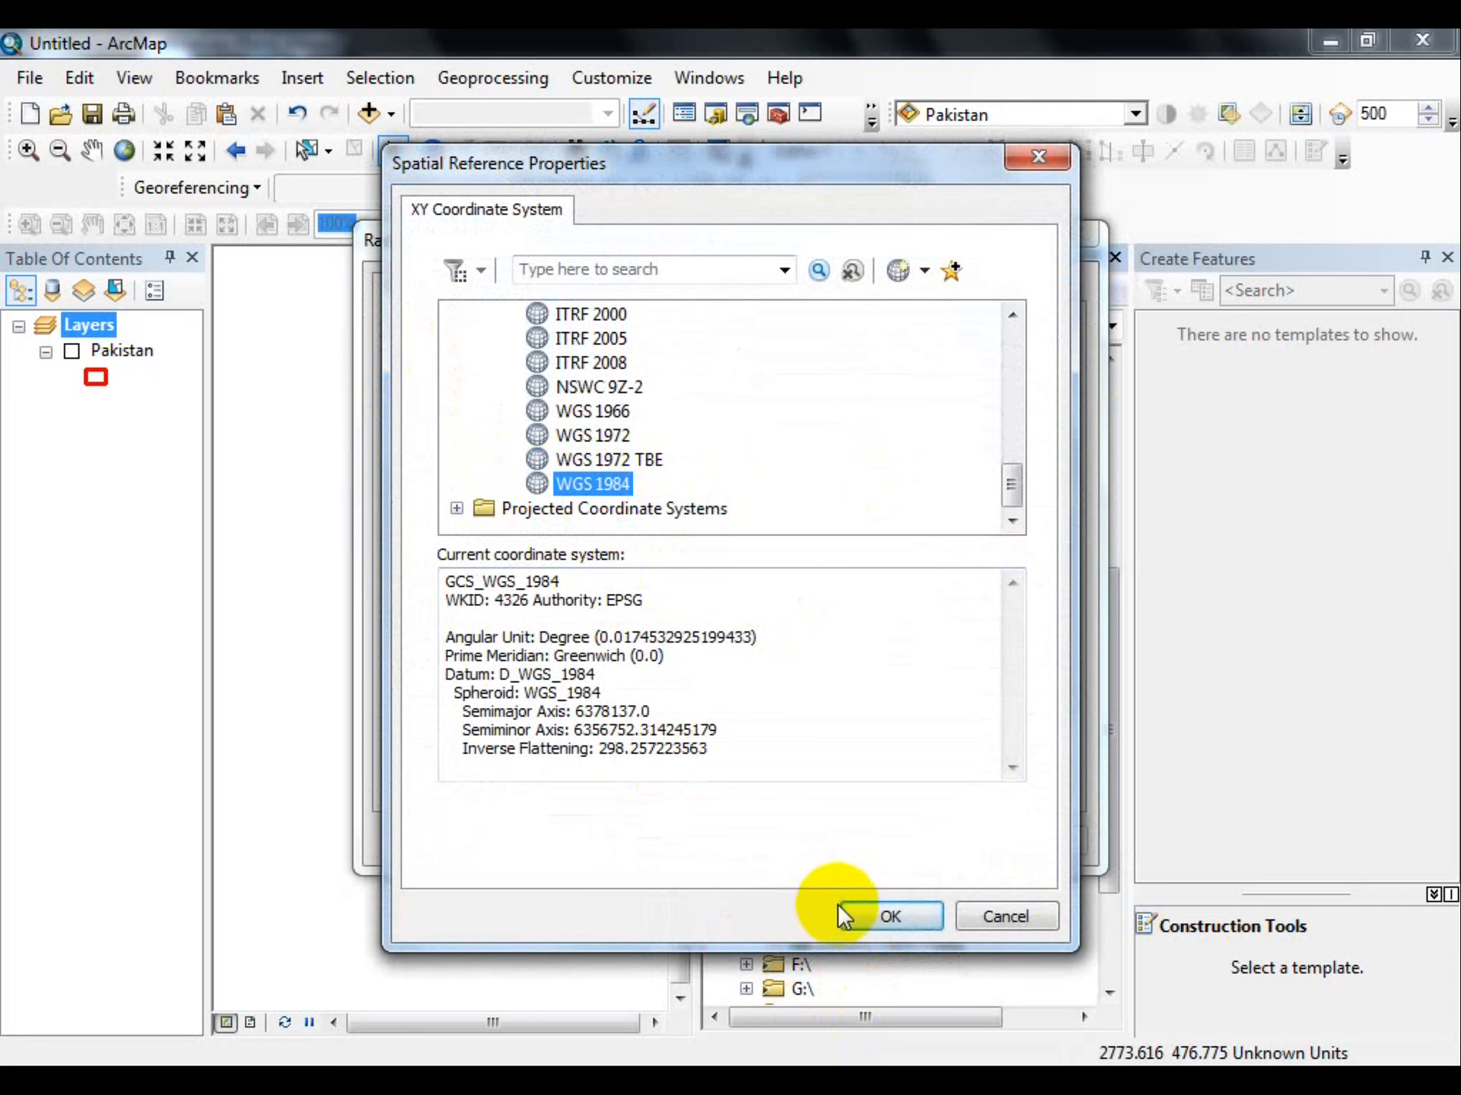
click(890, 917)
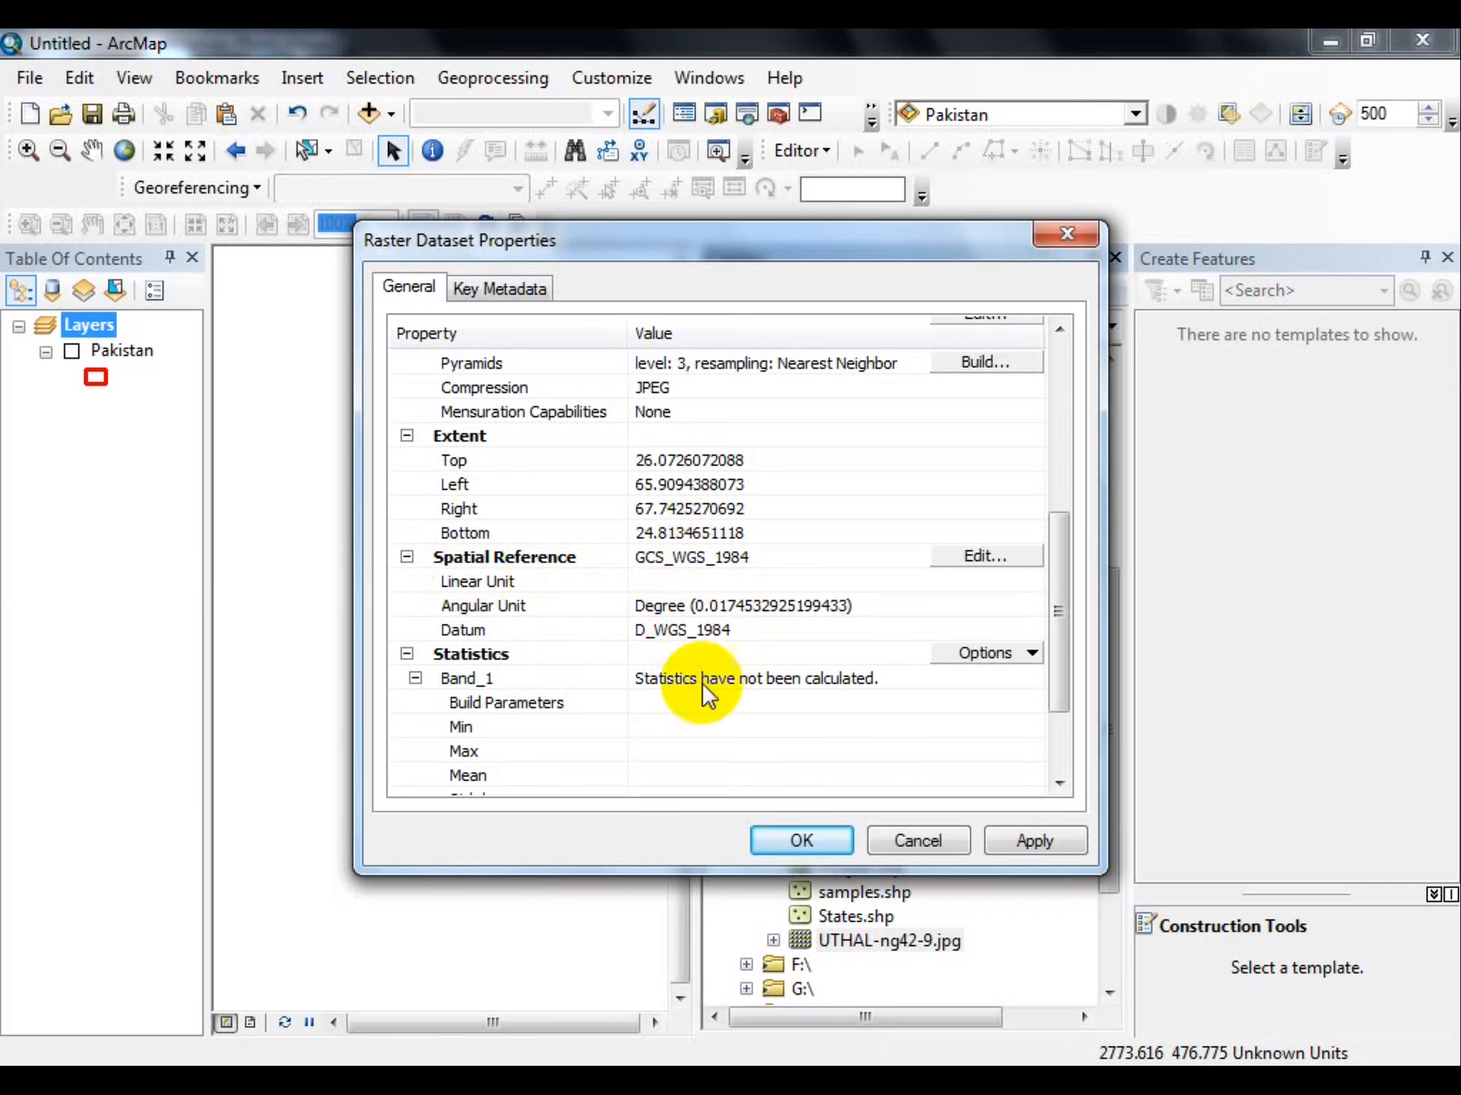
click(1050, 843)
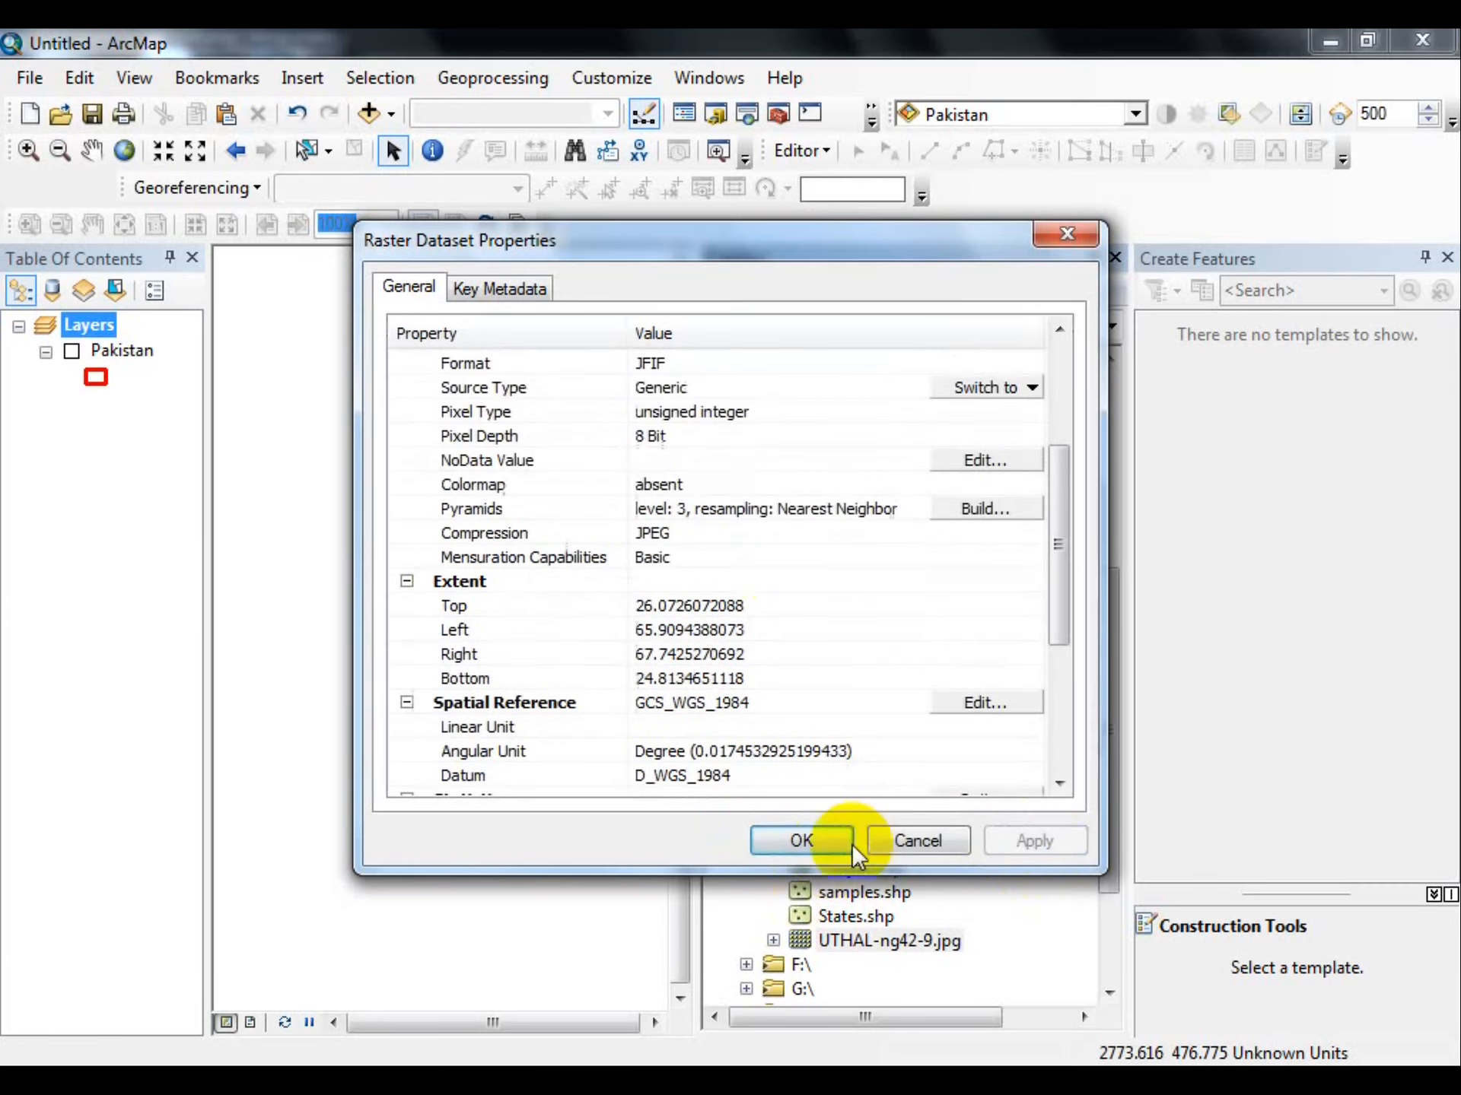
click(821, 843)
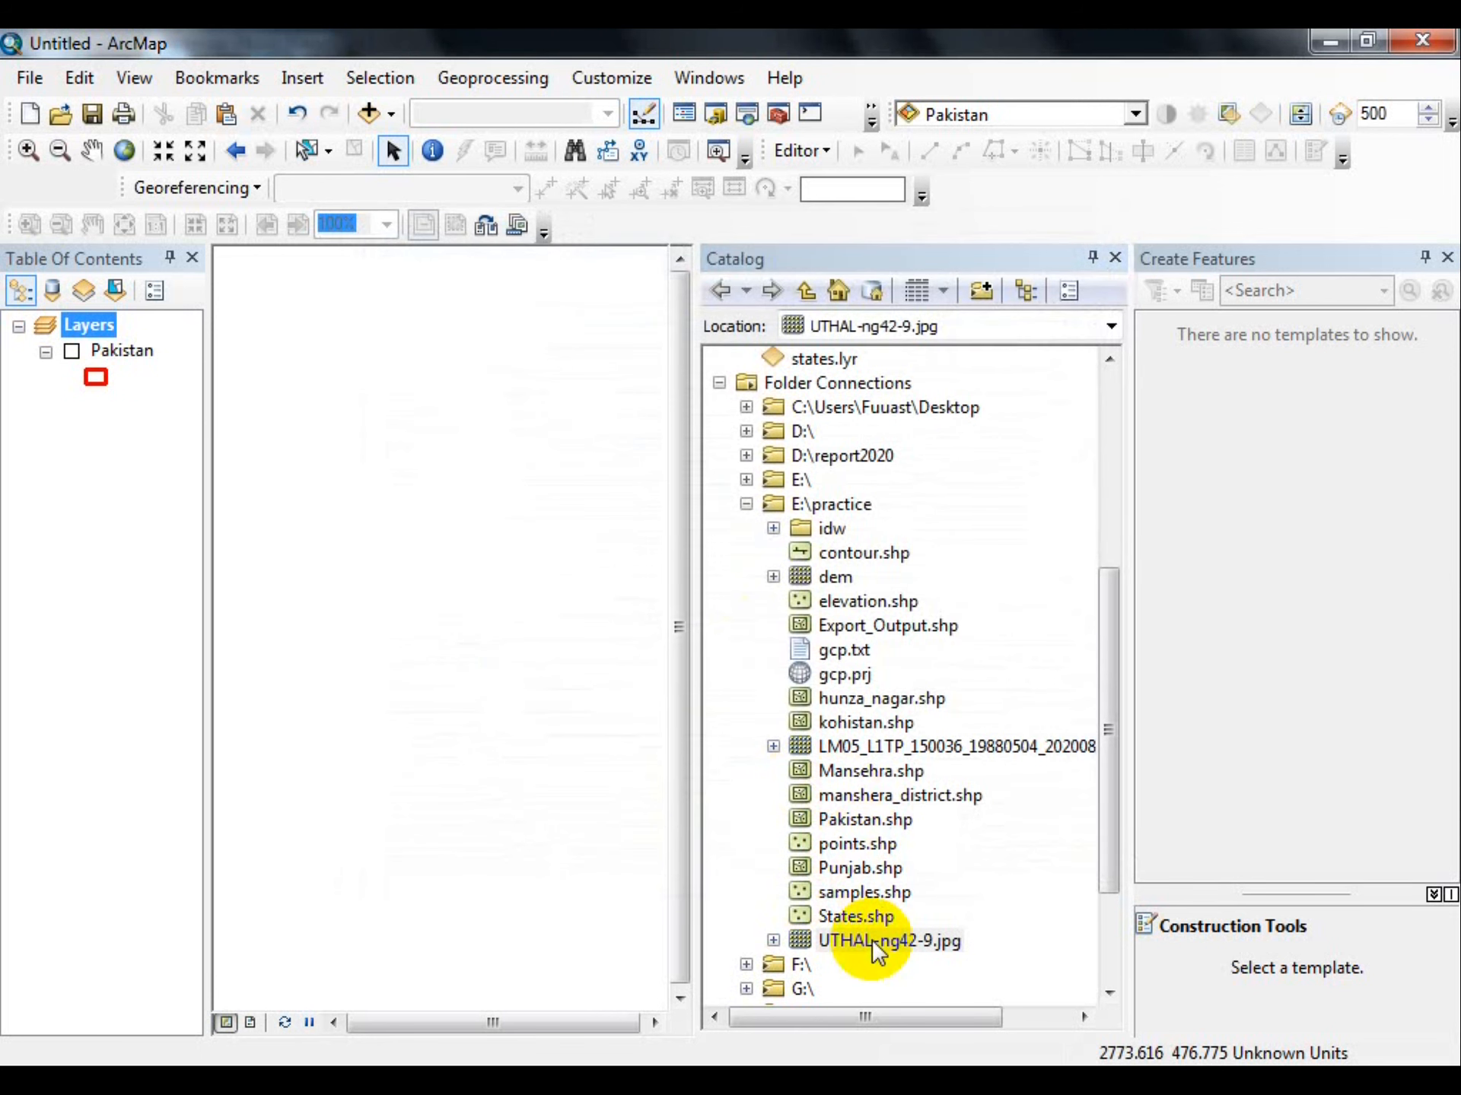
Add UTHAL-ng42-9.jpg to the map as a layer, close the Catalog and zoom to the layer's extent.
drag(872, 938, 359, 540)
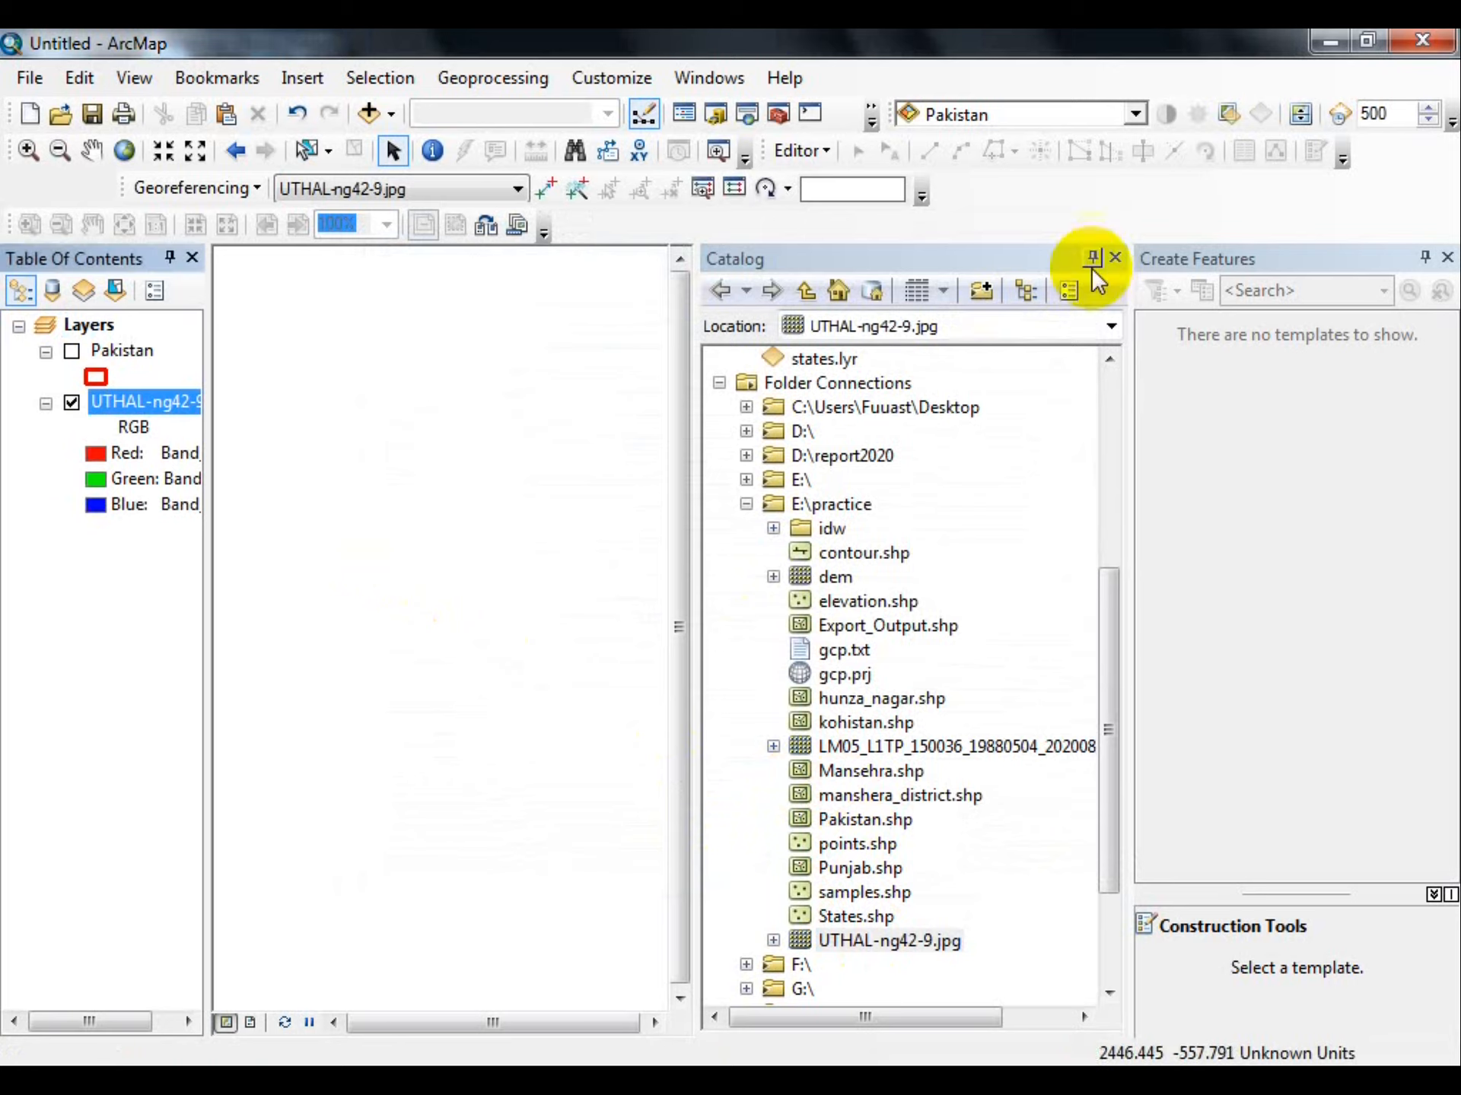
click(1117, 260)
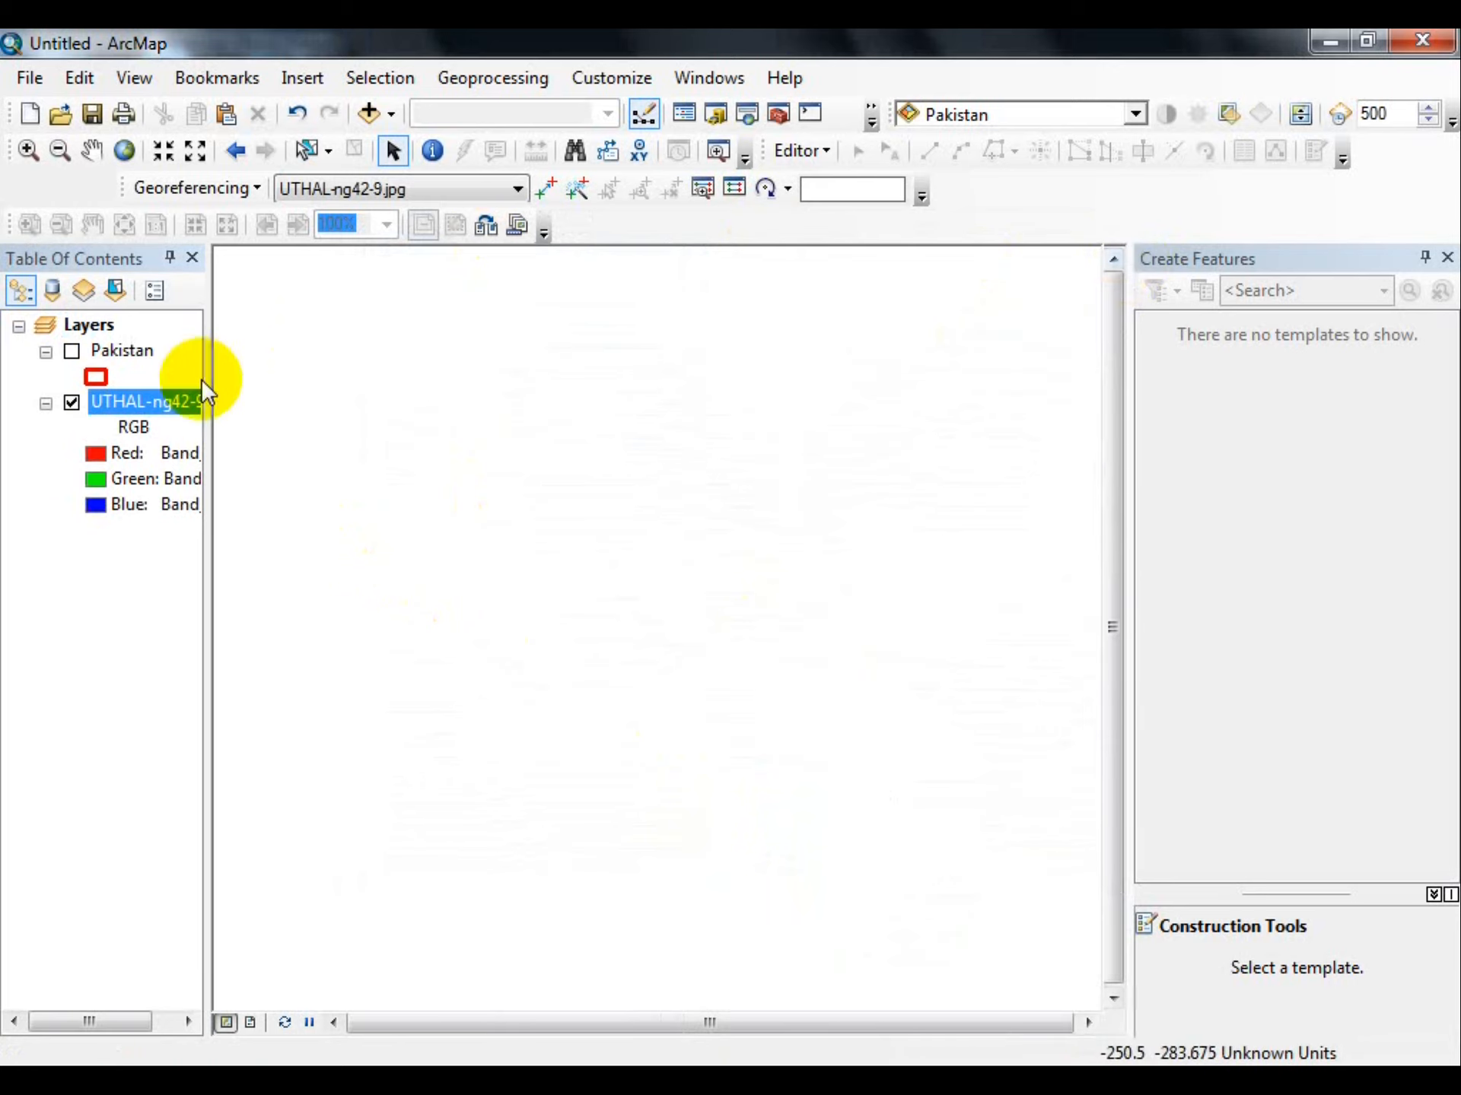
right_click(126, 395)
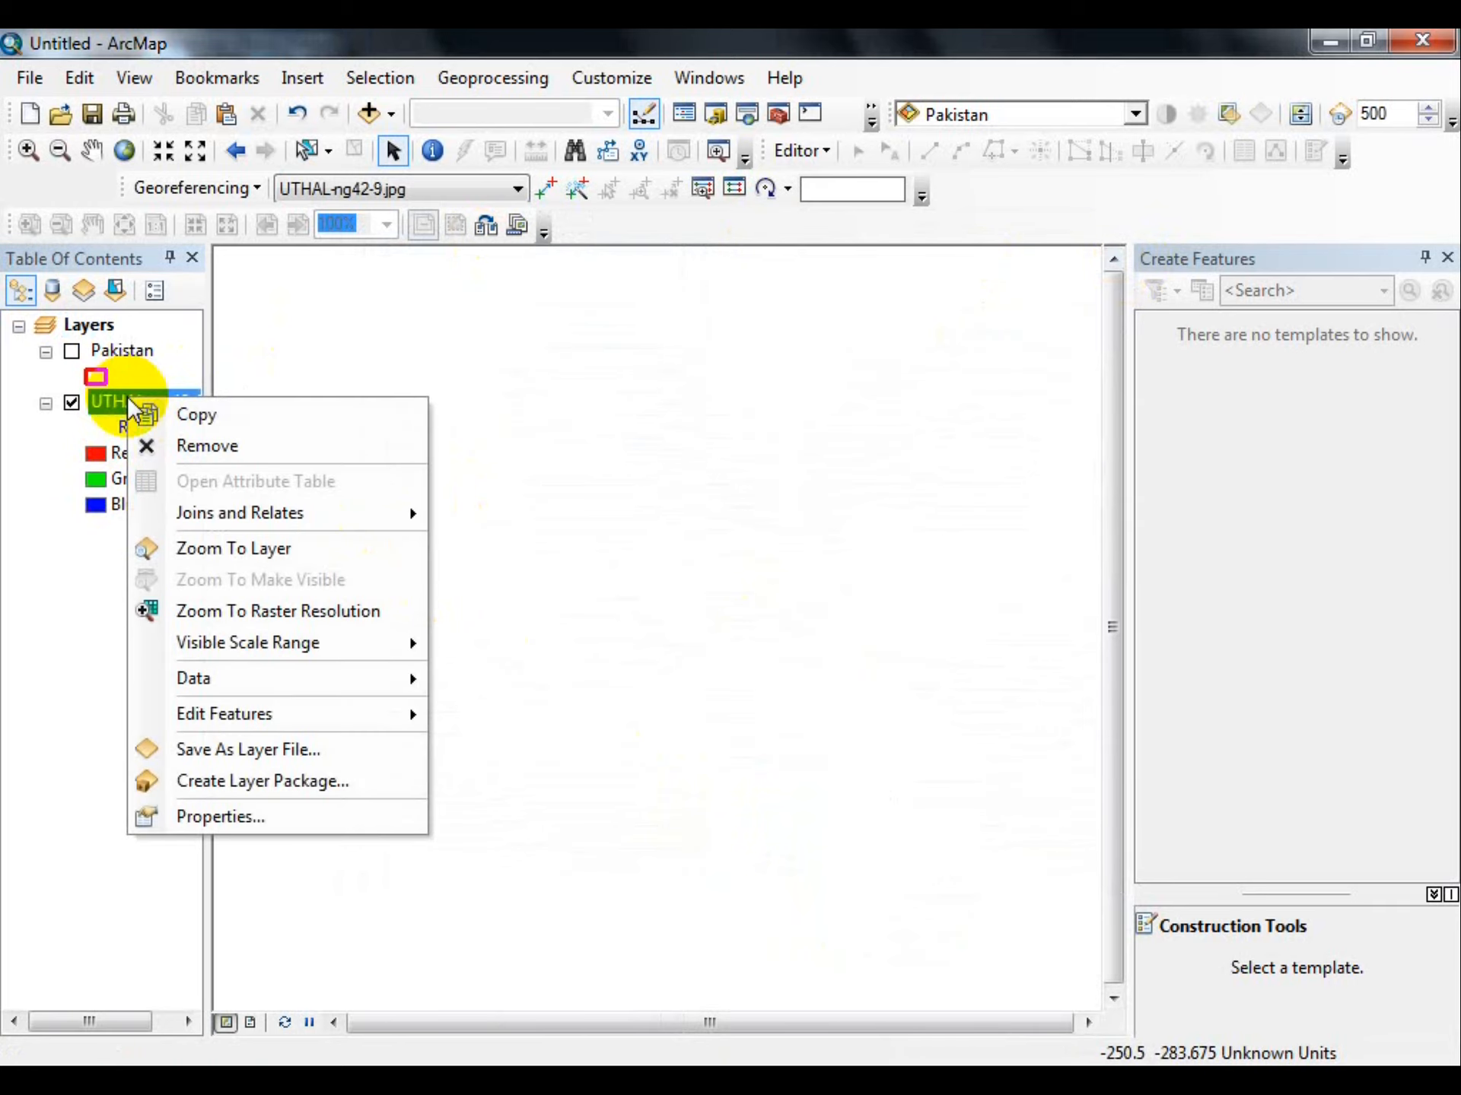
click(204, 549)
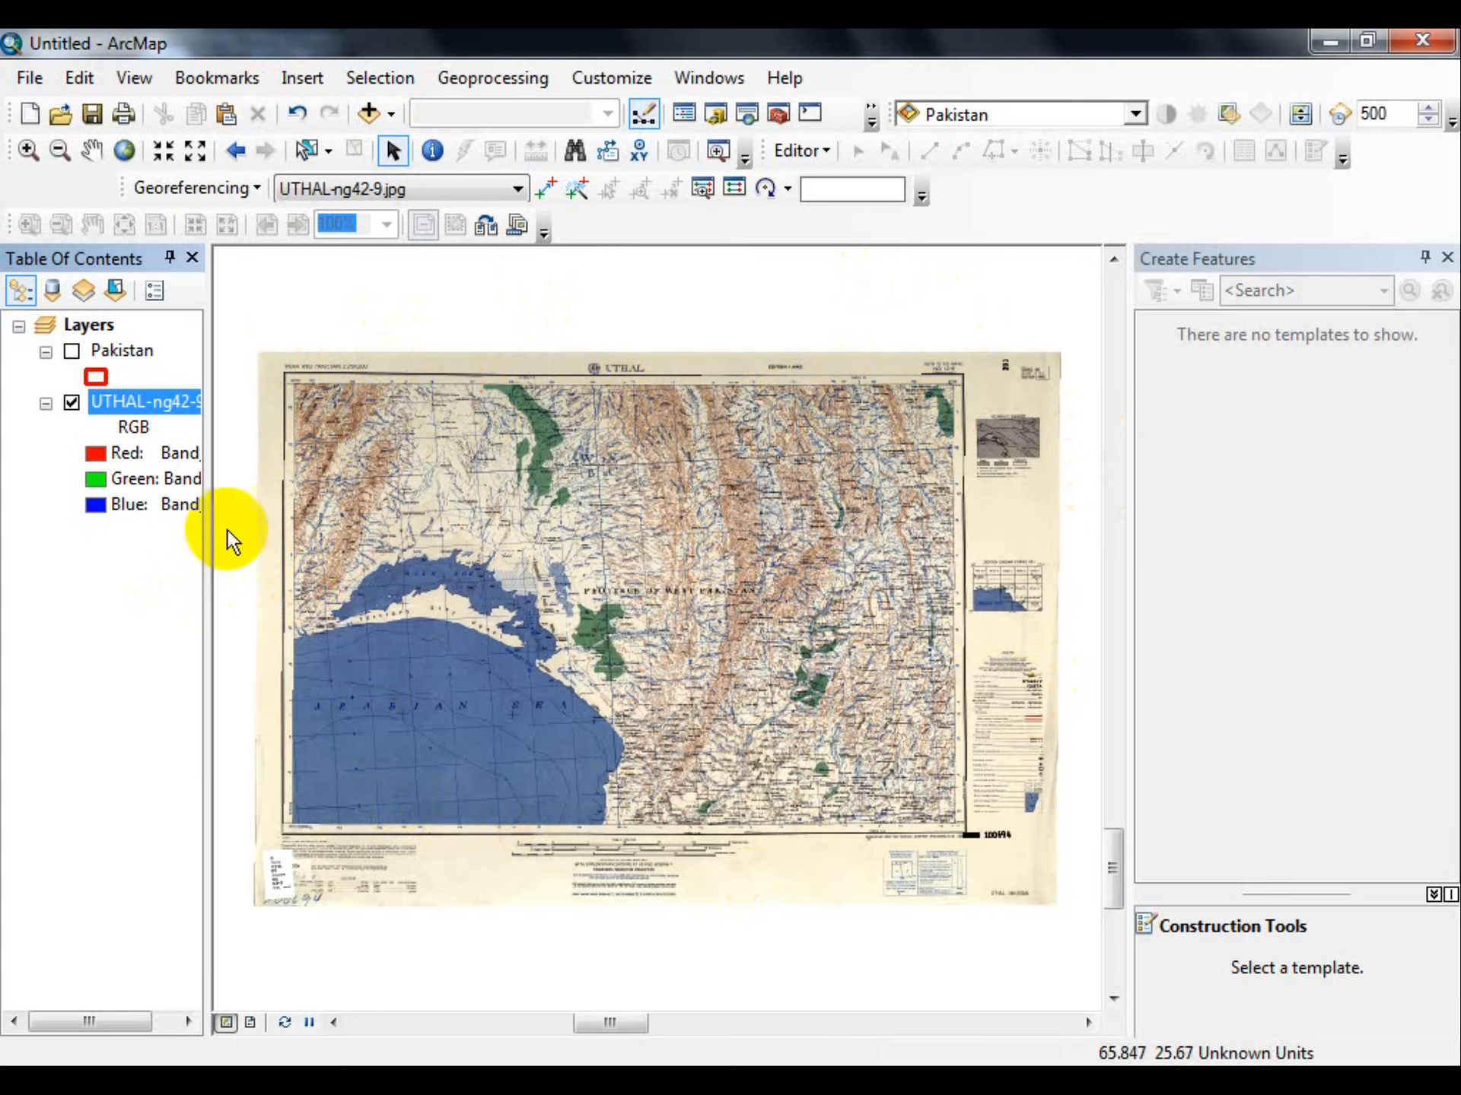
Examine the coordinate labels at the map sheet's northwest corner and check that the Georeferencing toolbar is enabled.
click(28, 150)
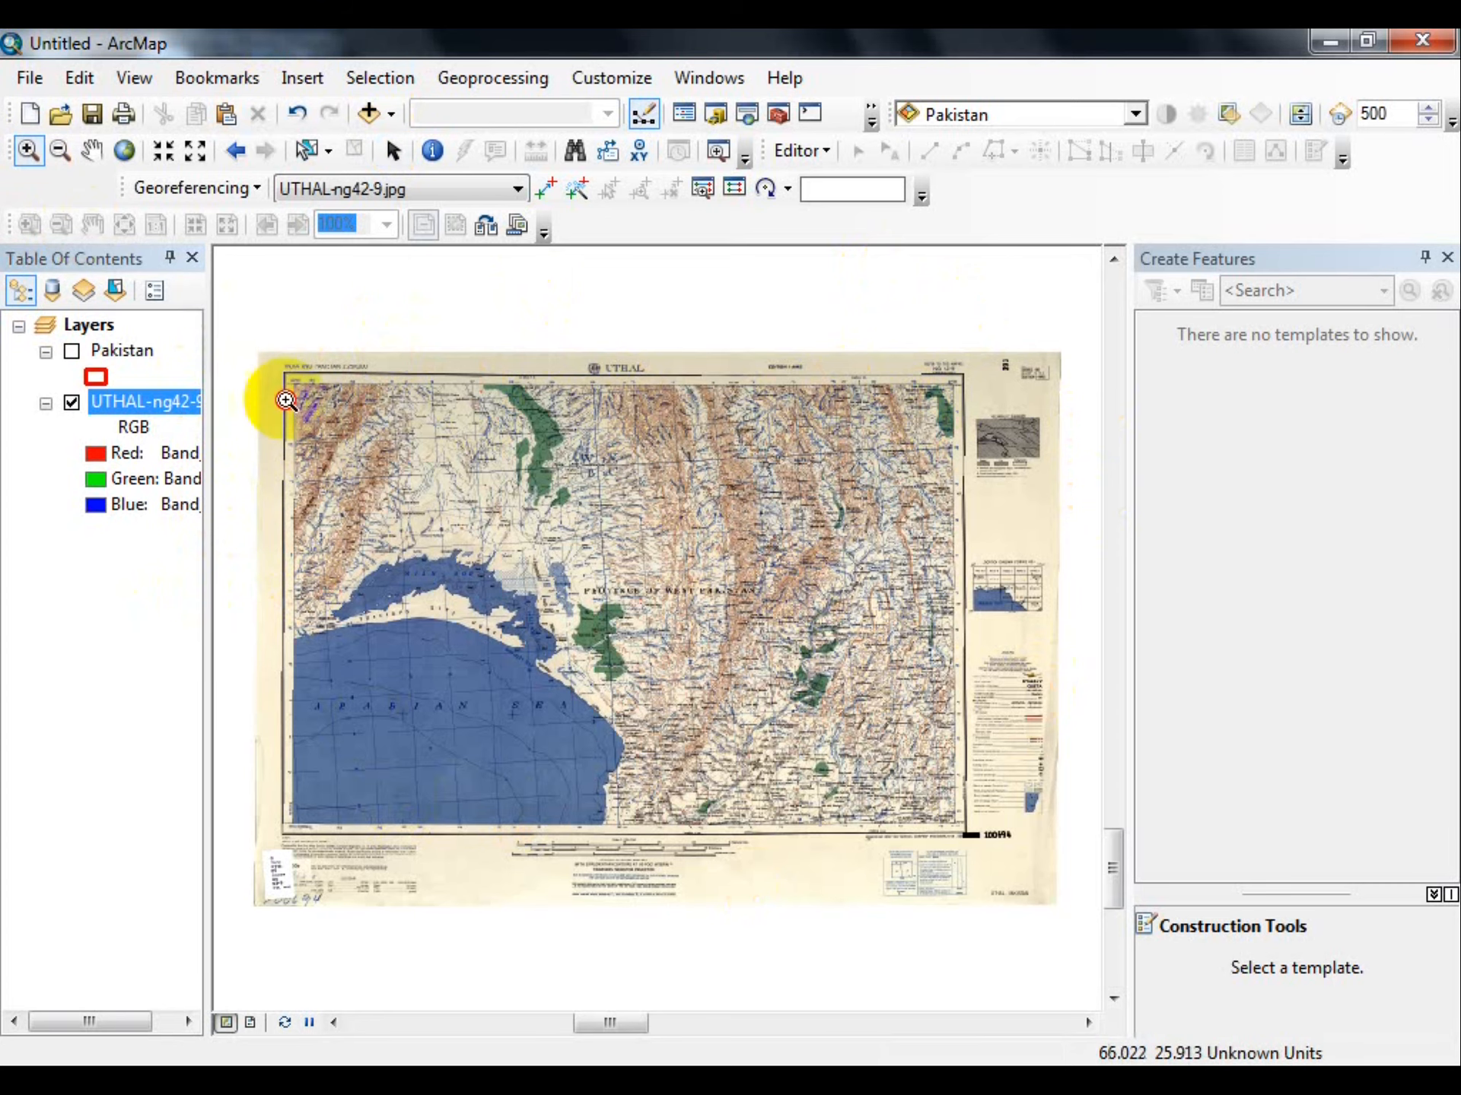
click(438, 525)
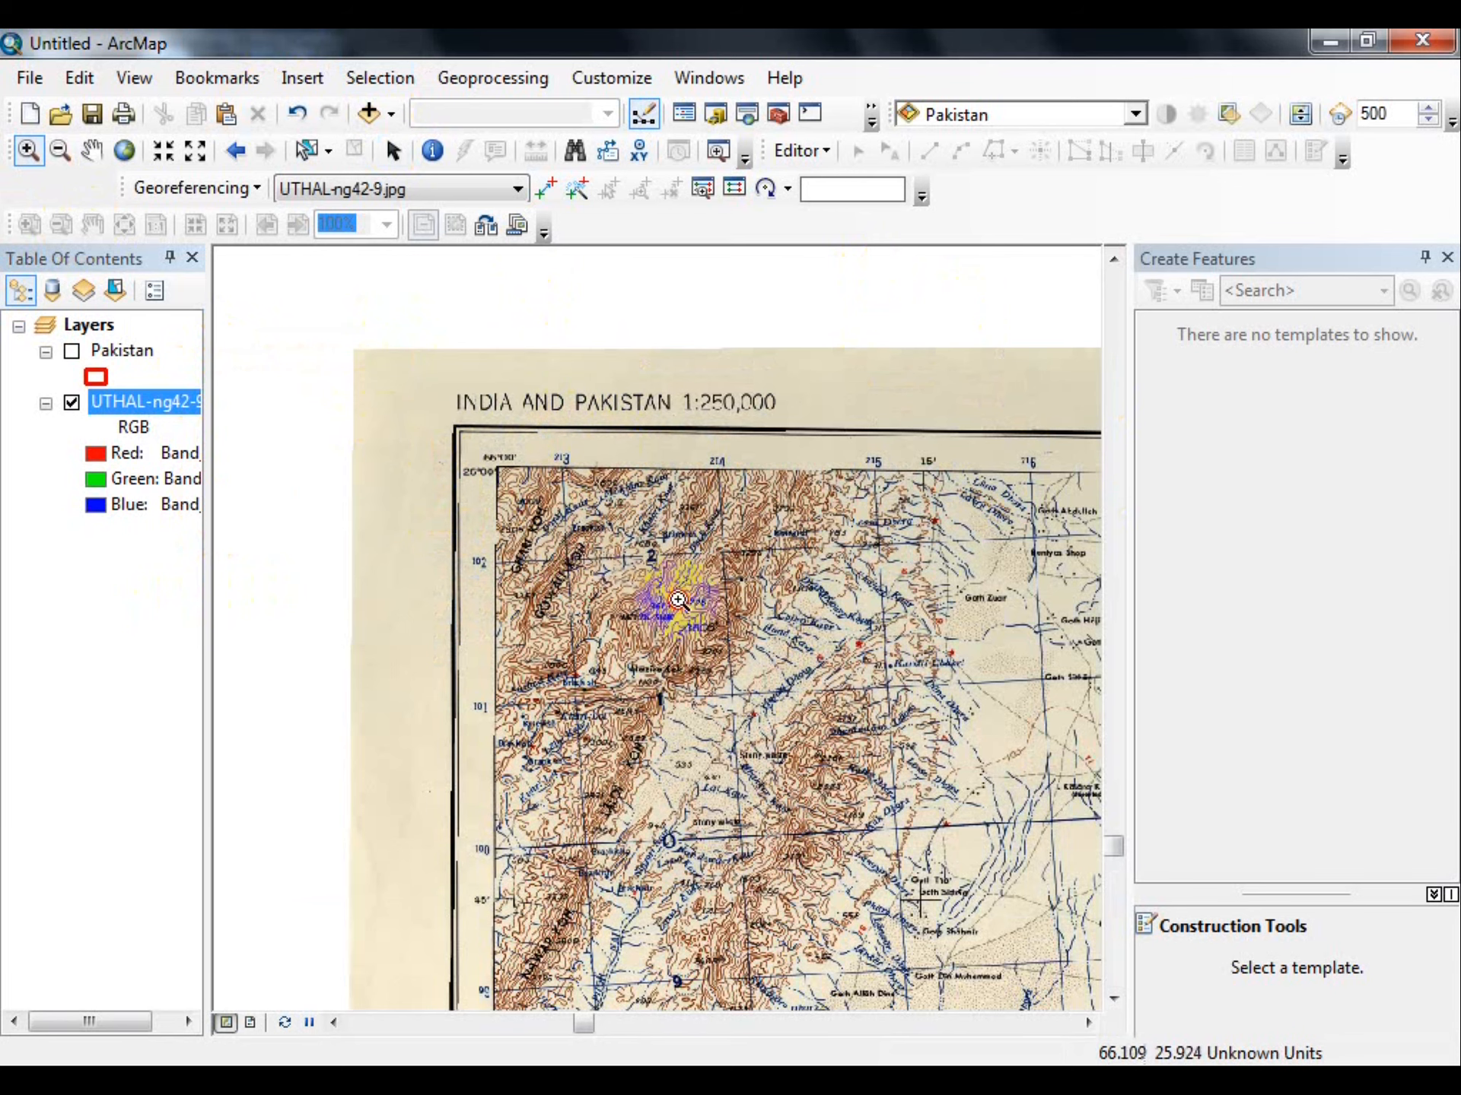
click(567, 548)
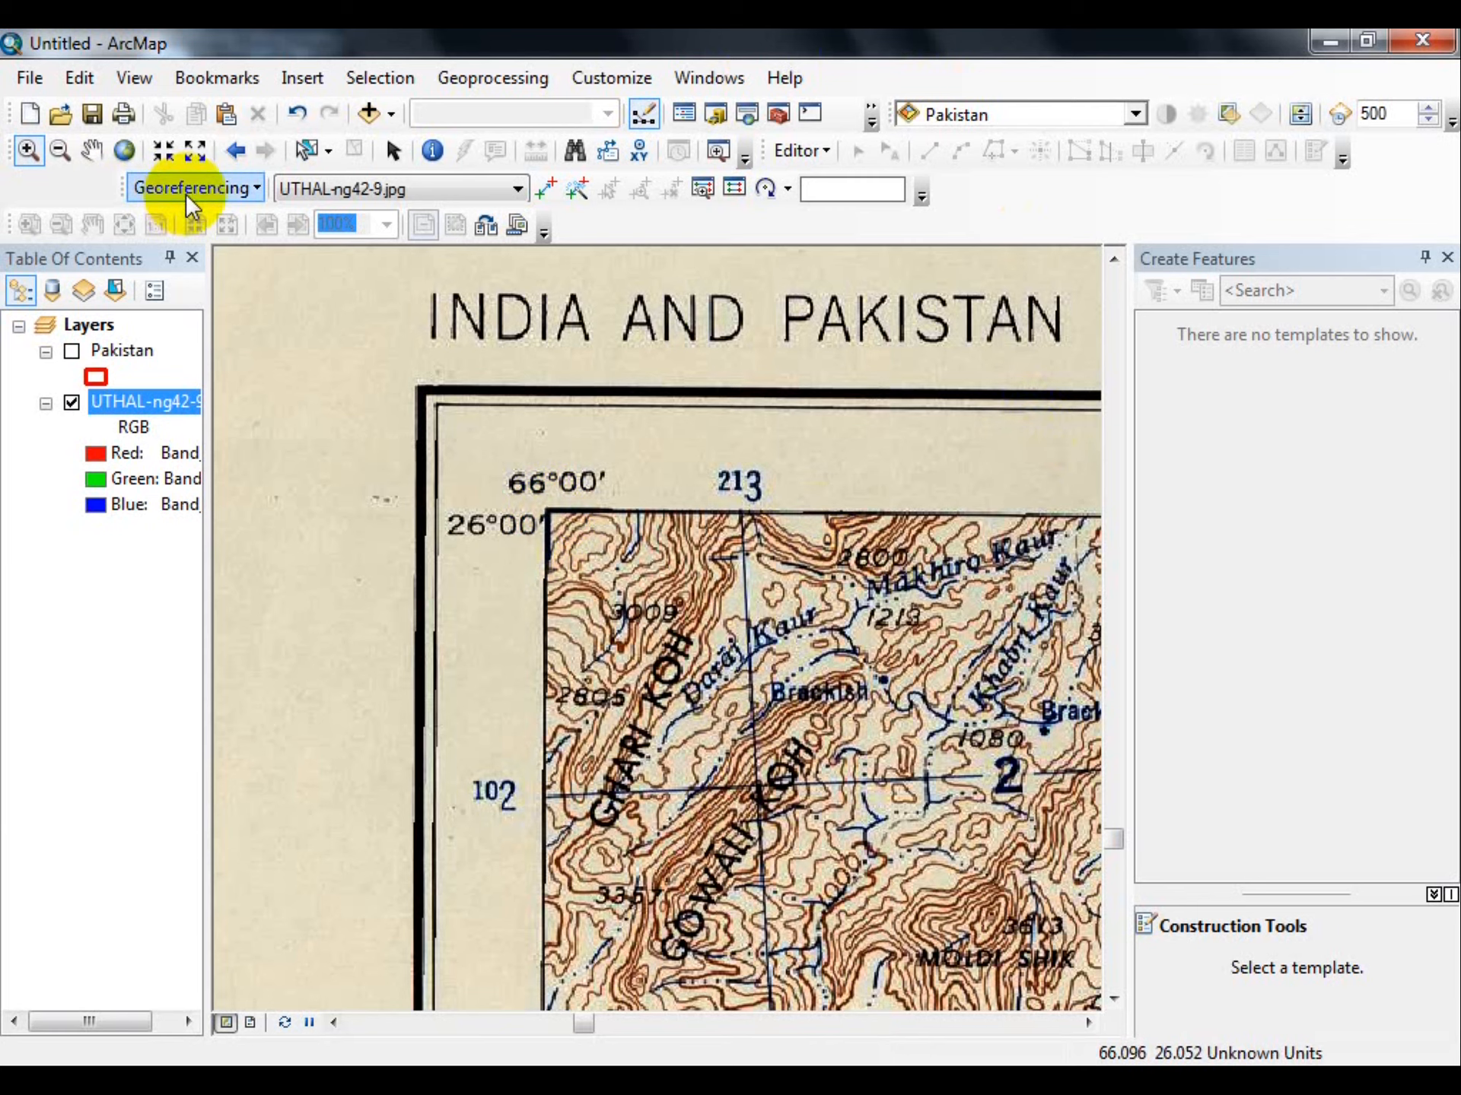
click(545, 189)
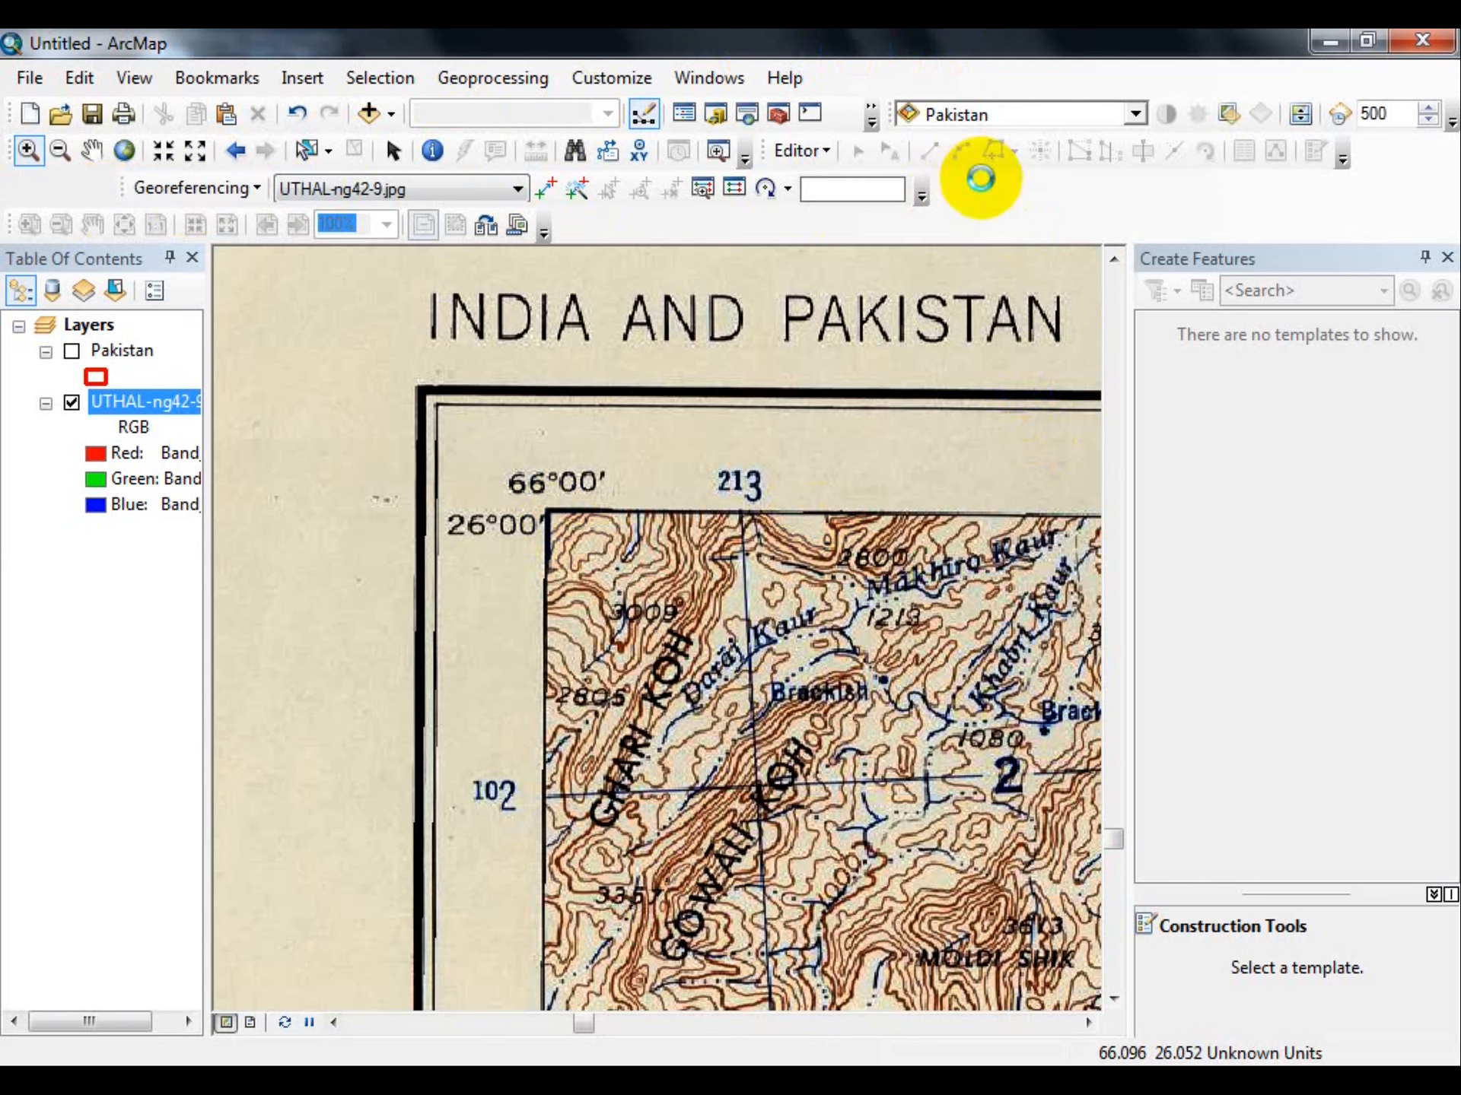
right_click(981, 179)
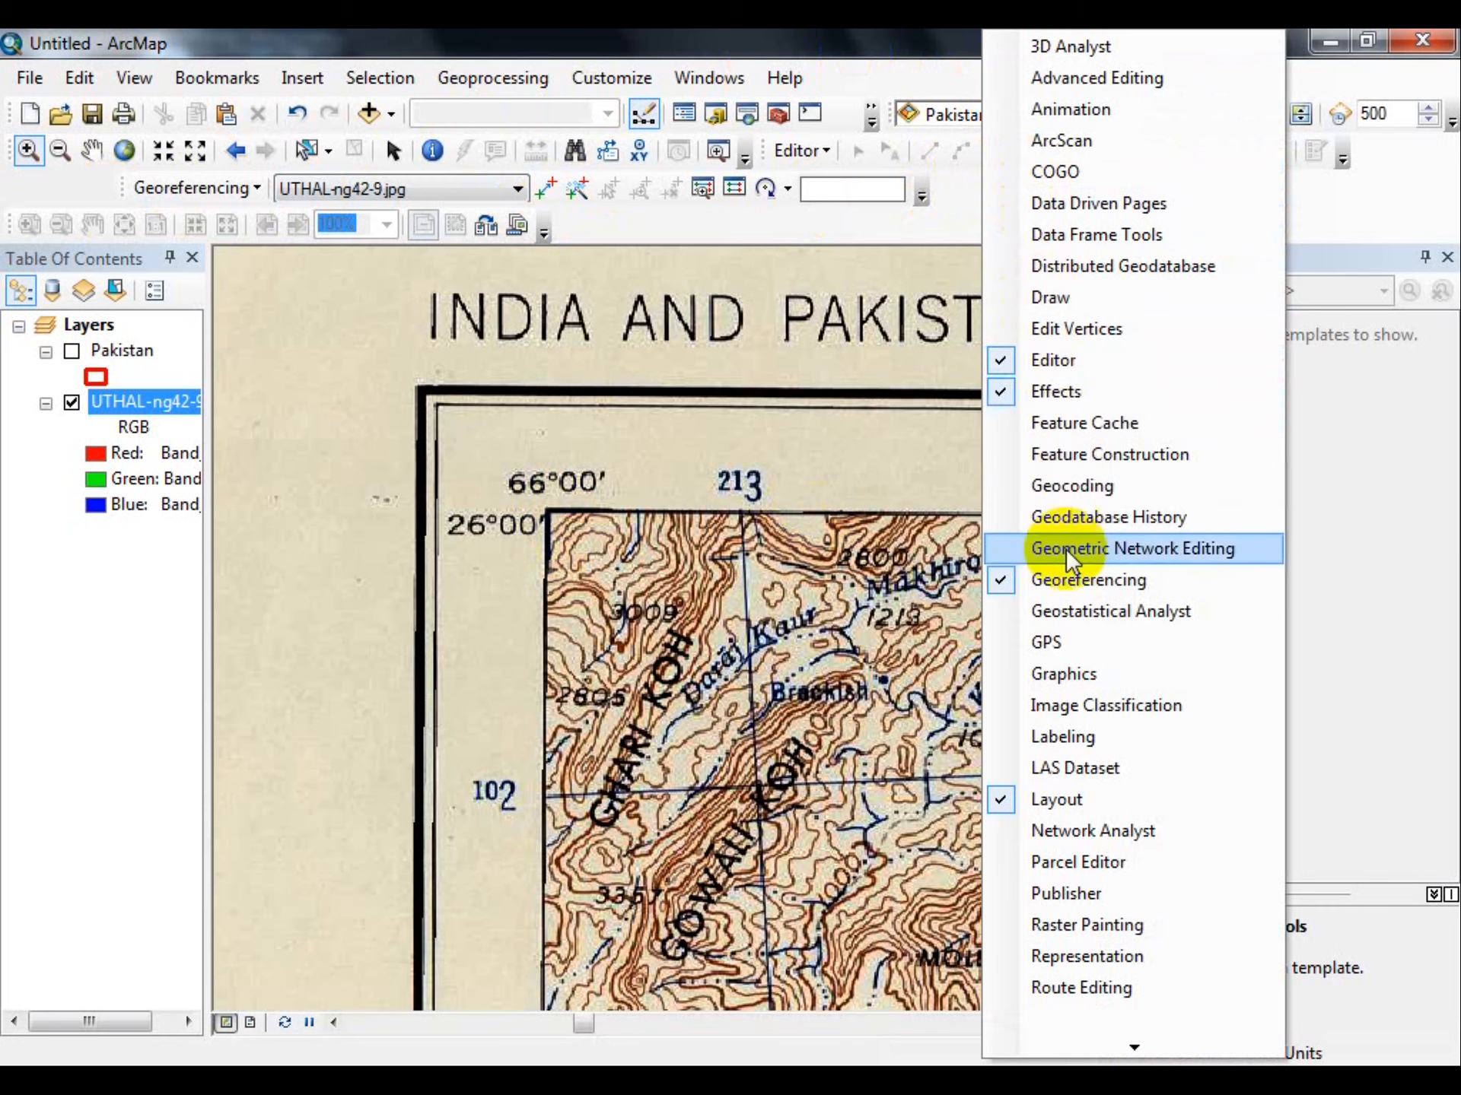
click(615, 216)
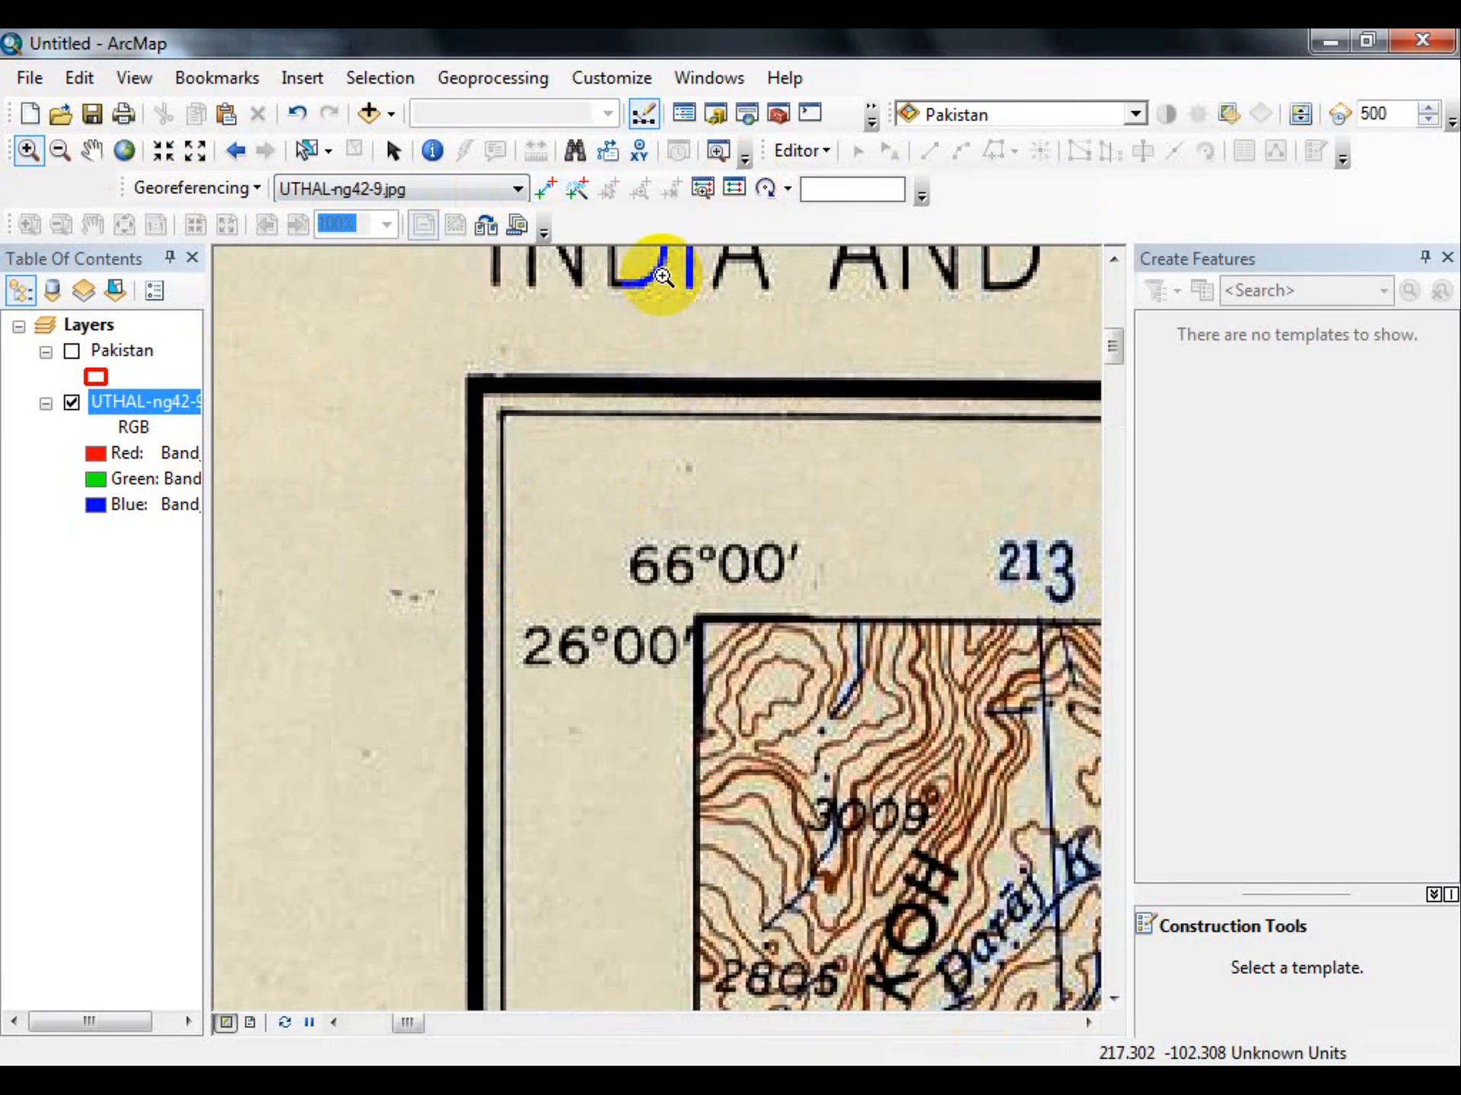
Add a georeferencing control point at the map grid's northwest corner with coordinates X 66 and Y 26.
click(545, 188)
click(707, 638)
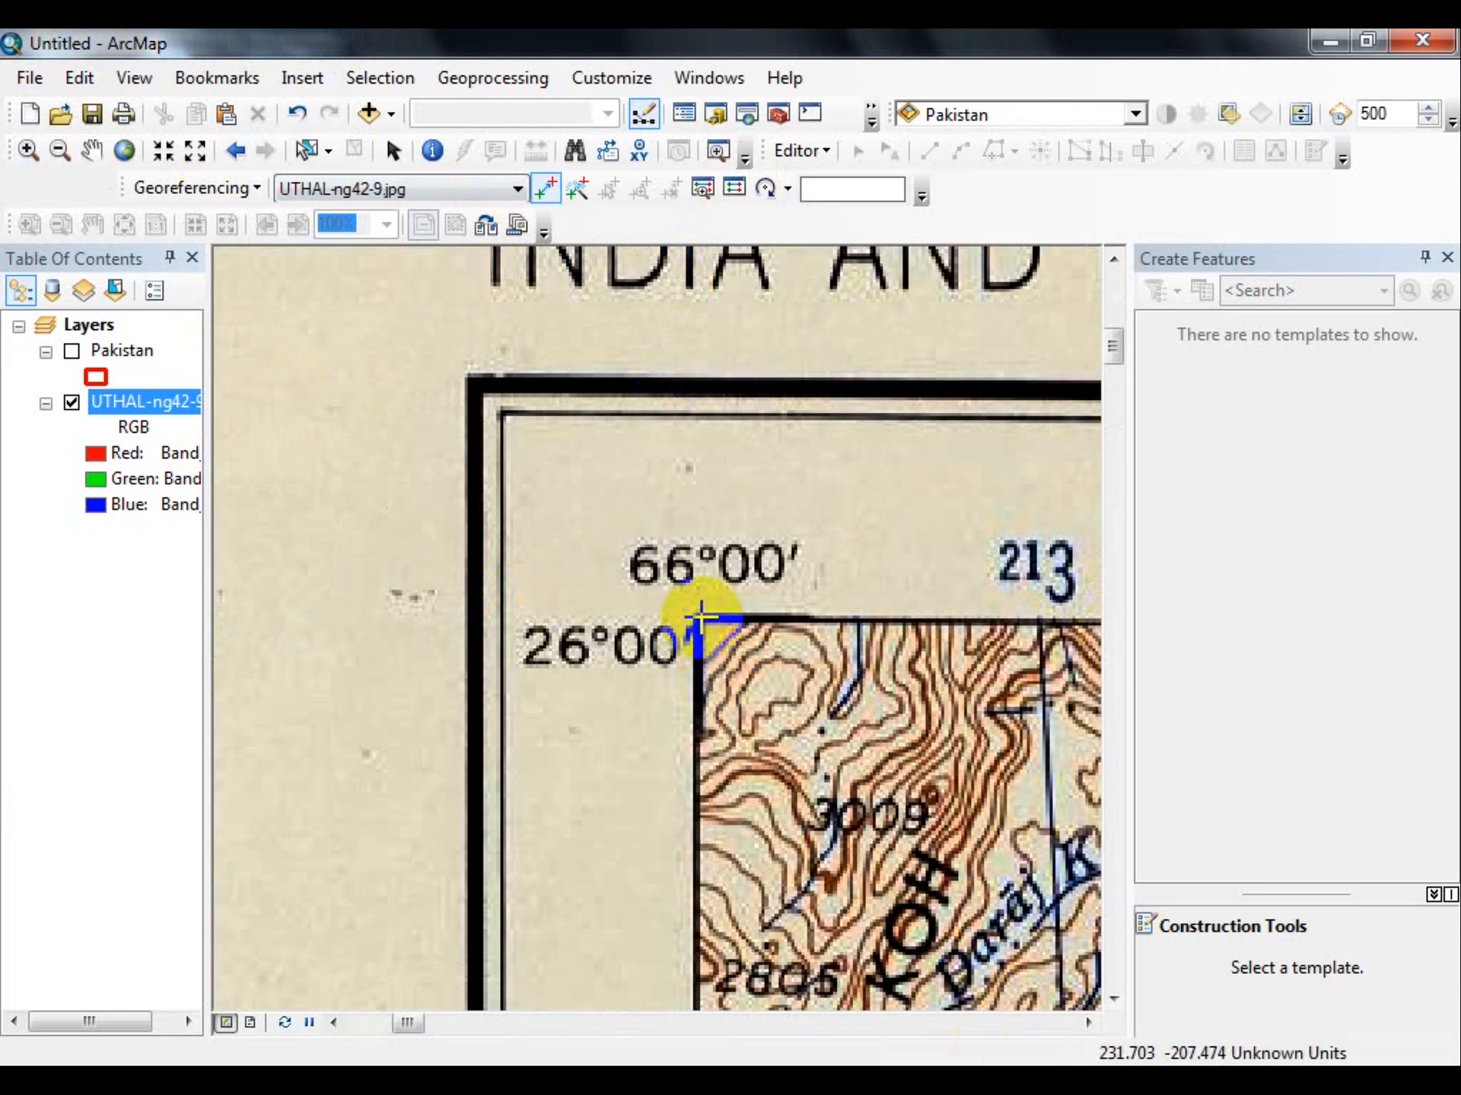
click(698, 622)
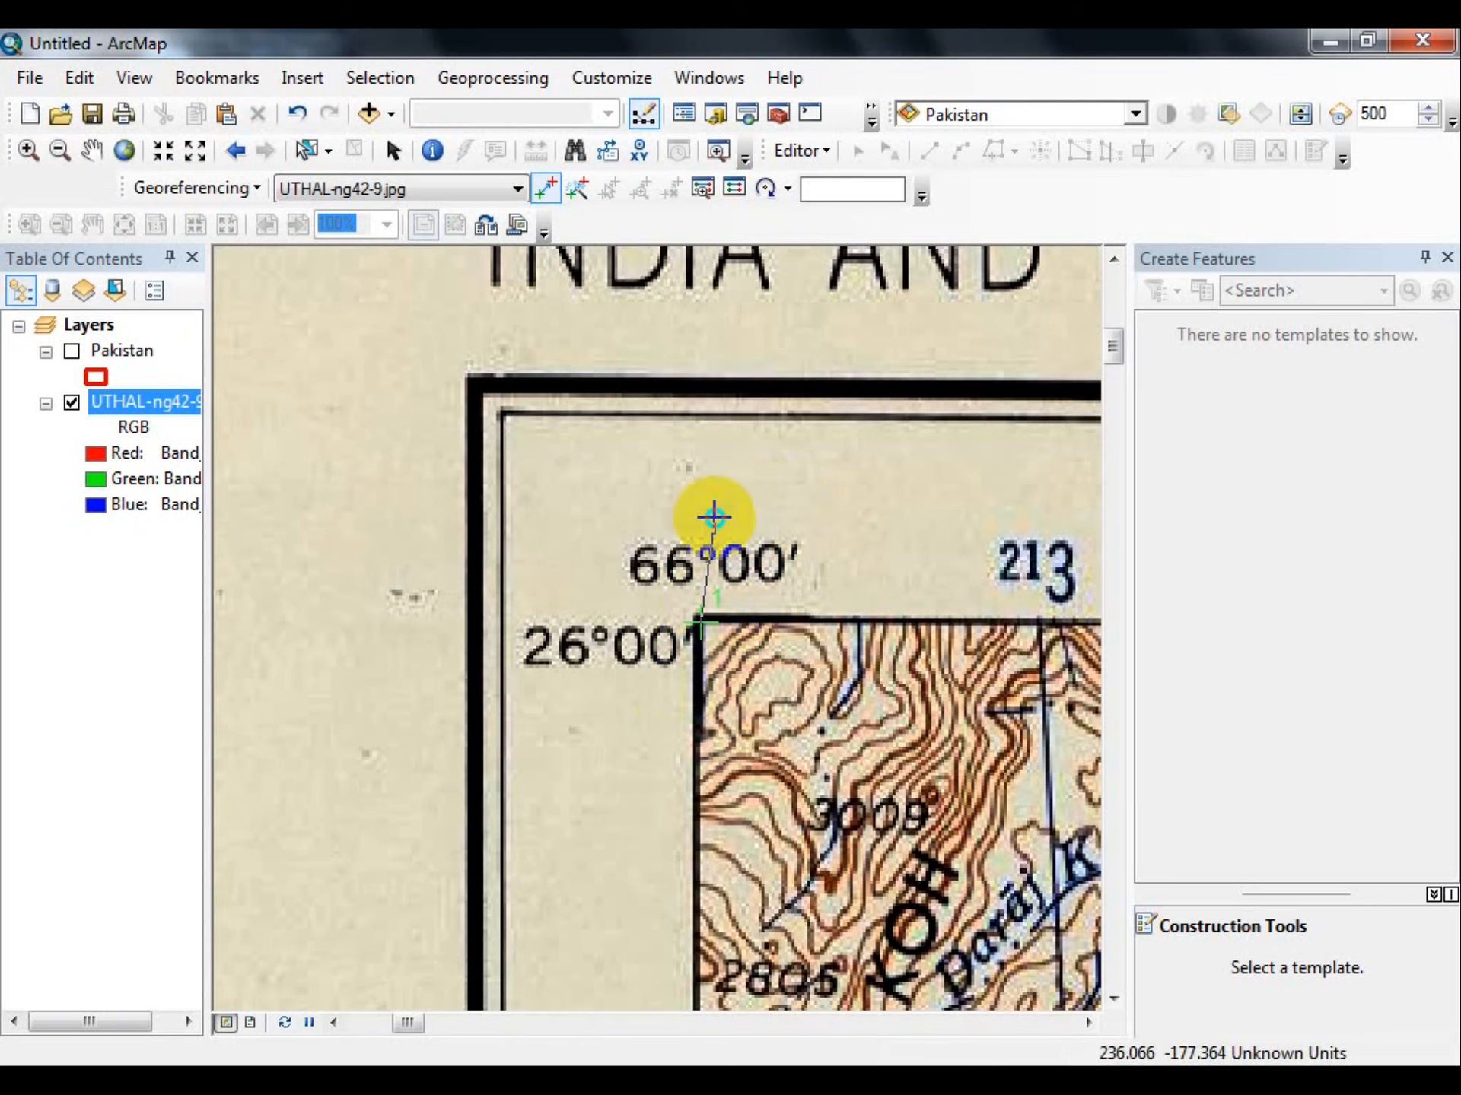
right_click(712, 515)
click(772, 533)
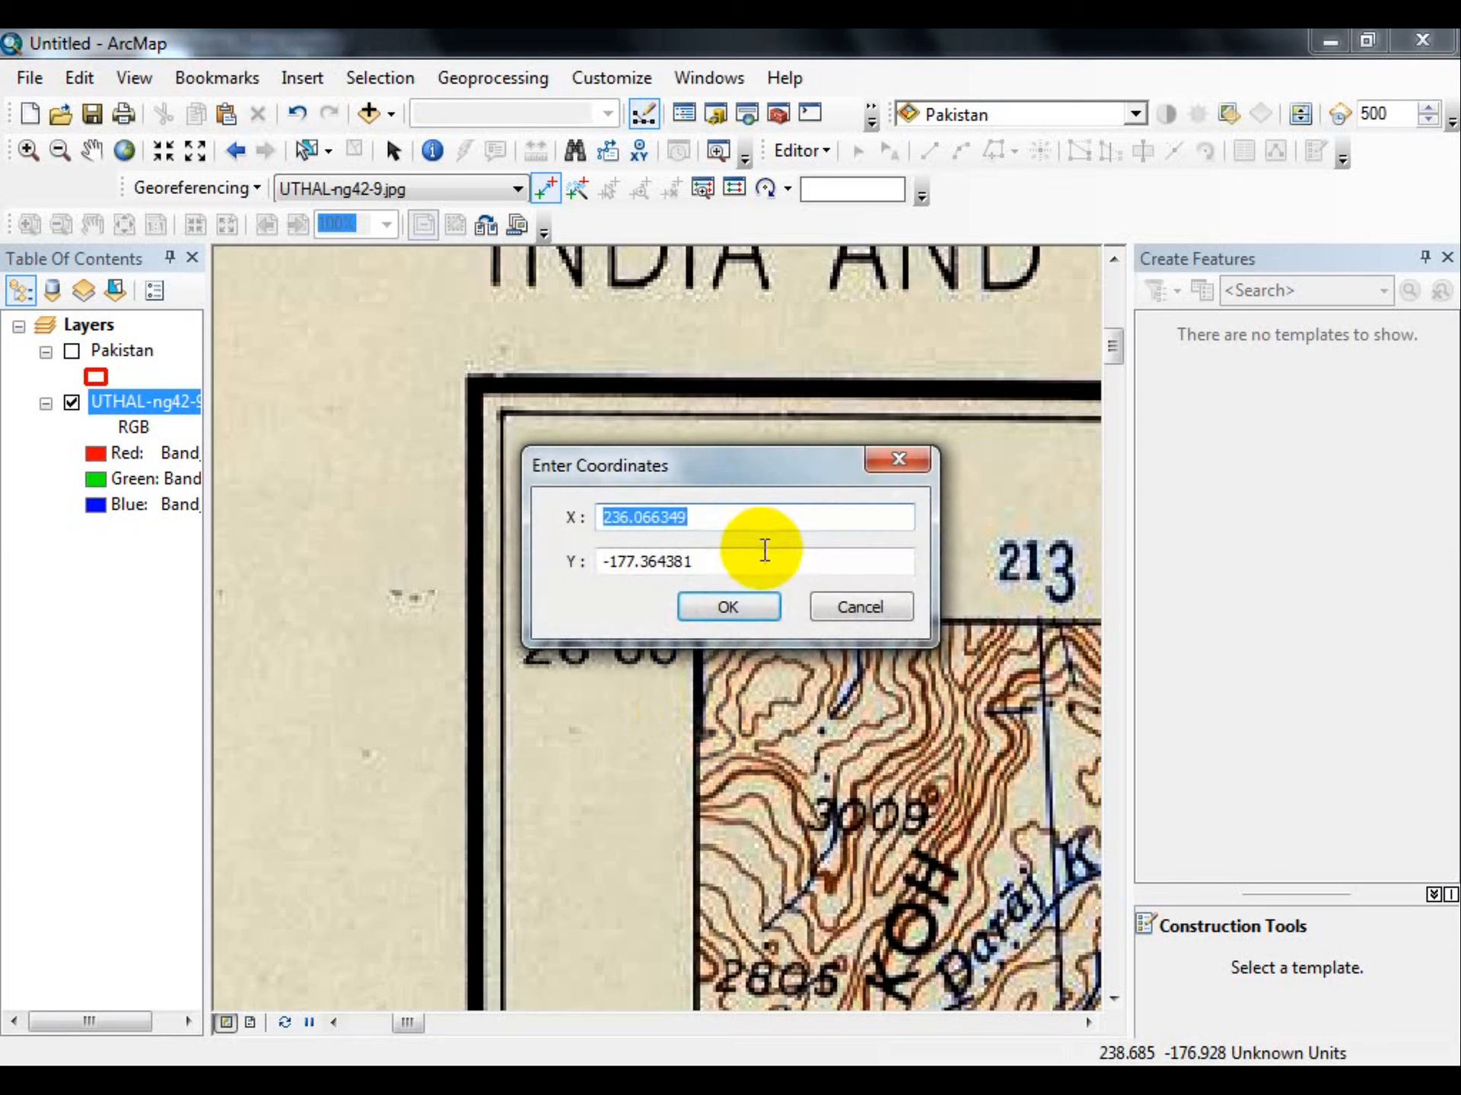
drag(708, 471, 1037, 381)
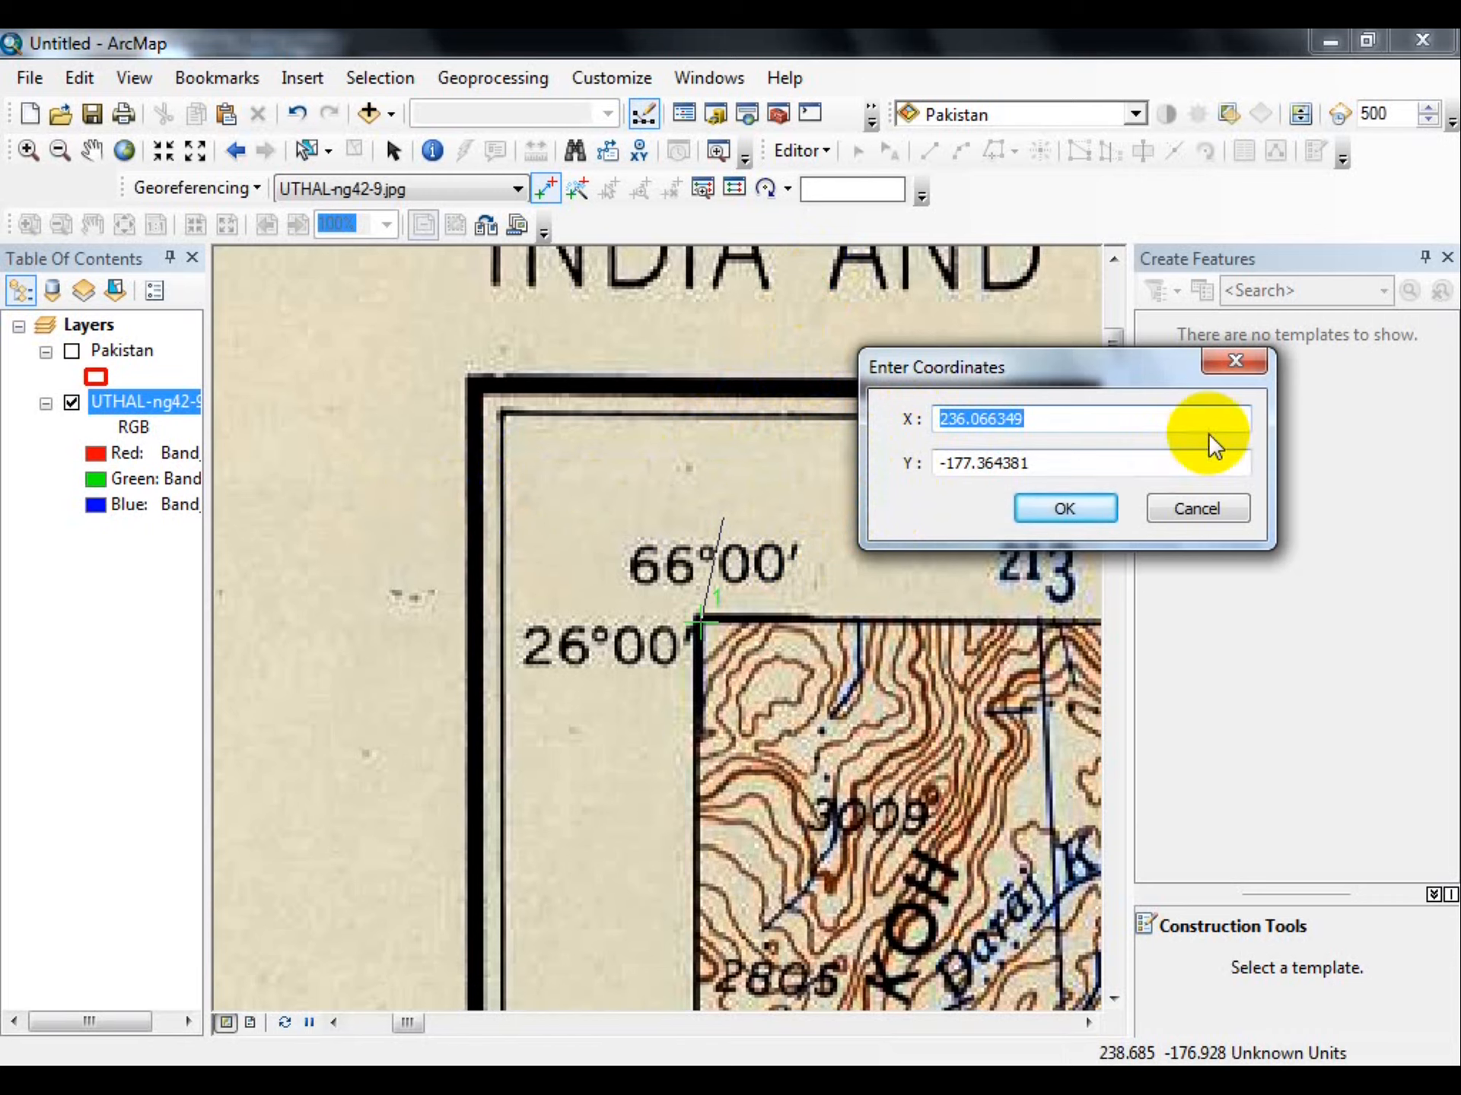
text(66)
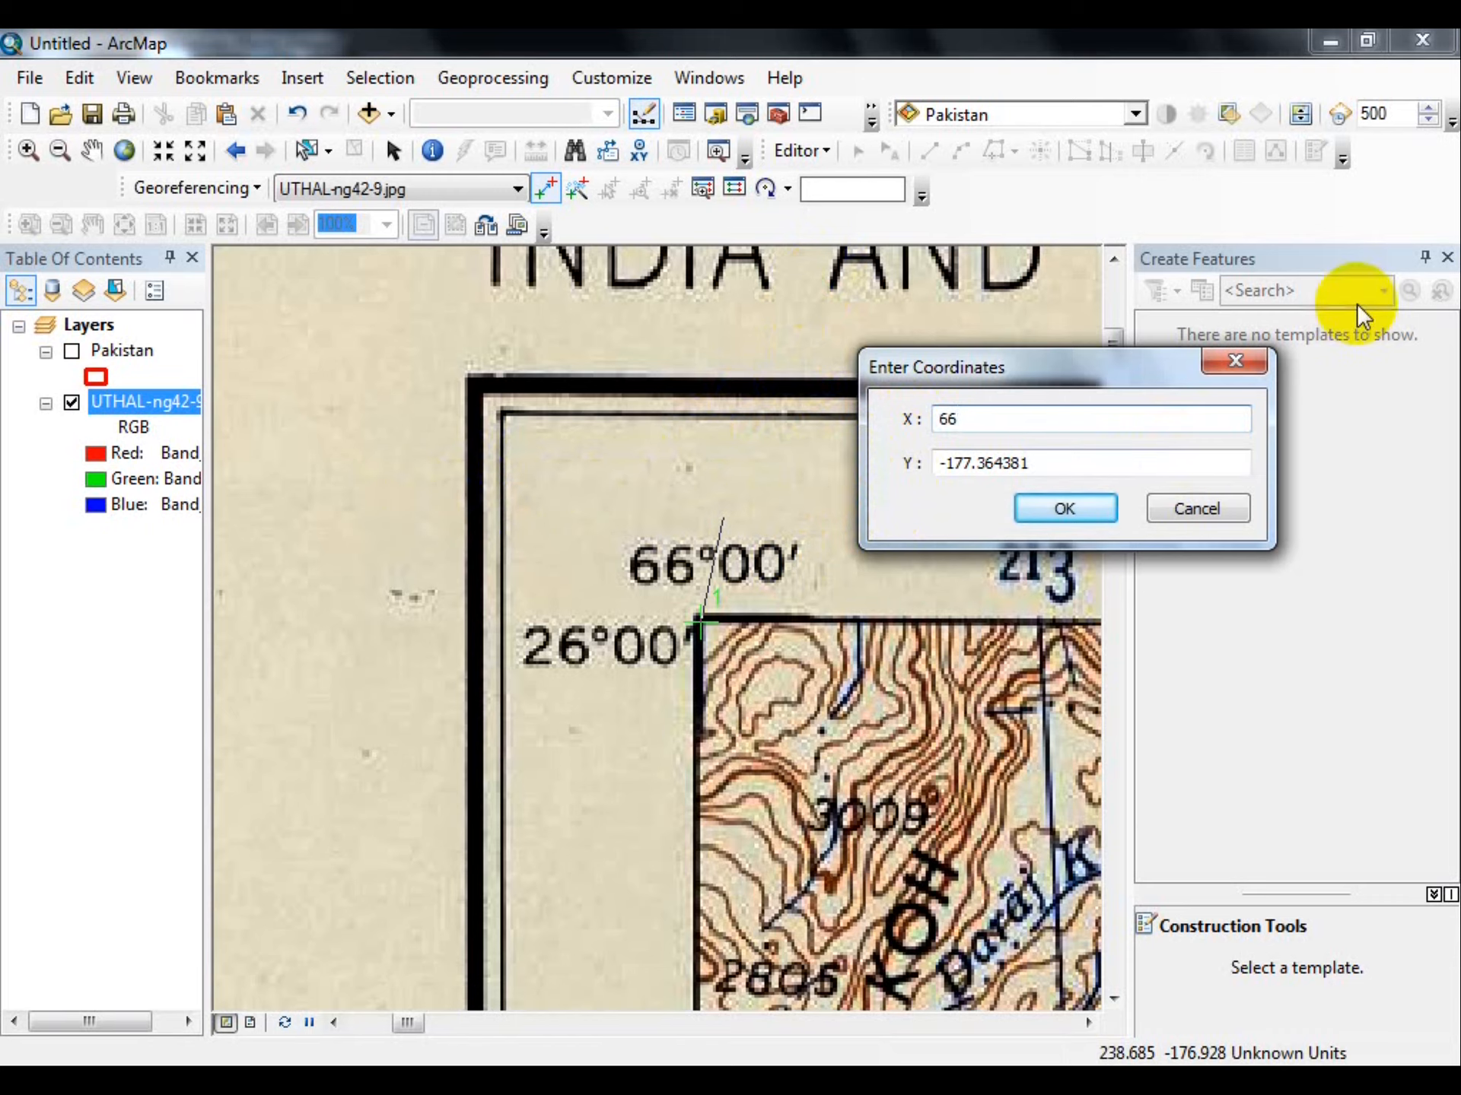
double_click(1044, 458)
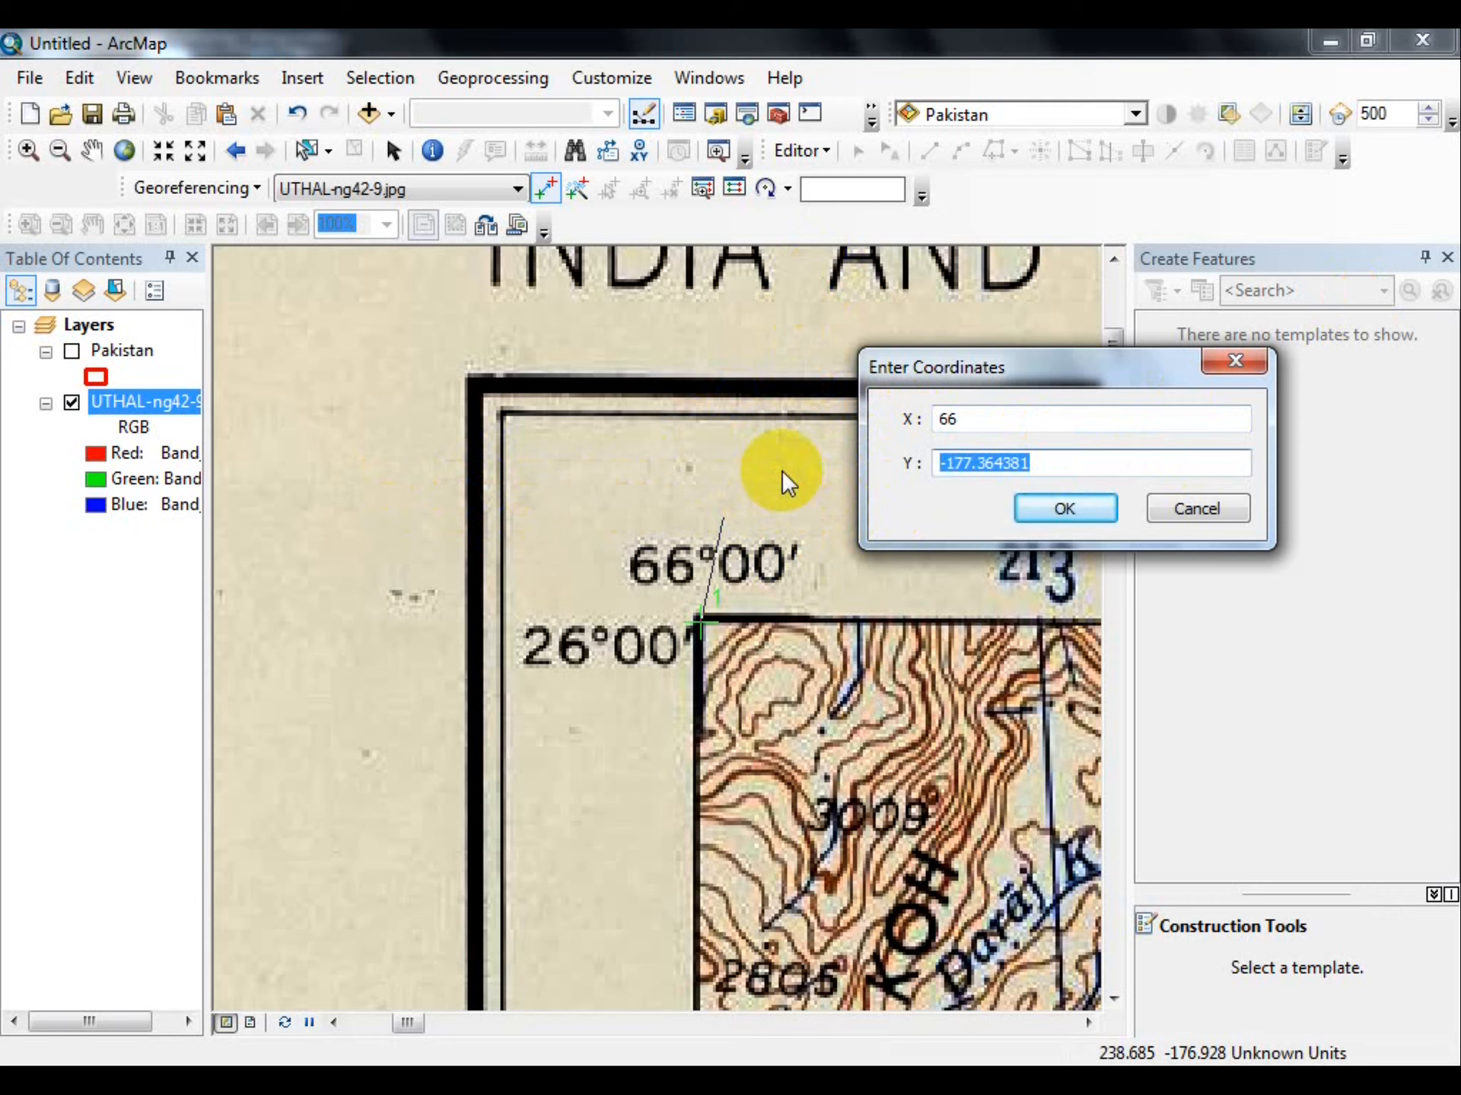
text(26)
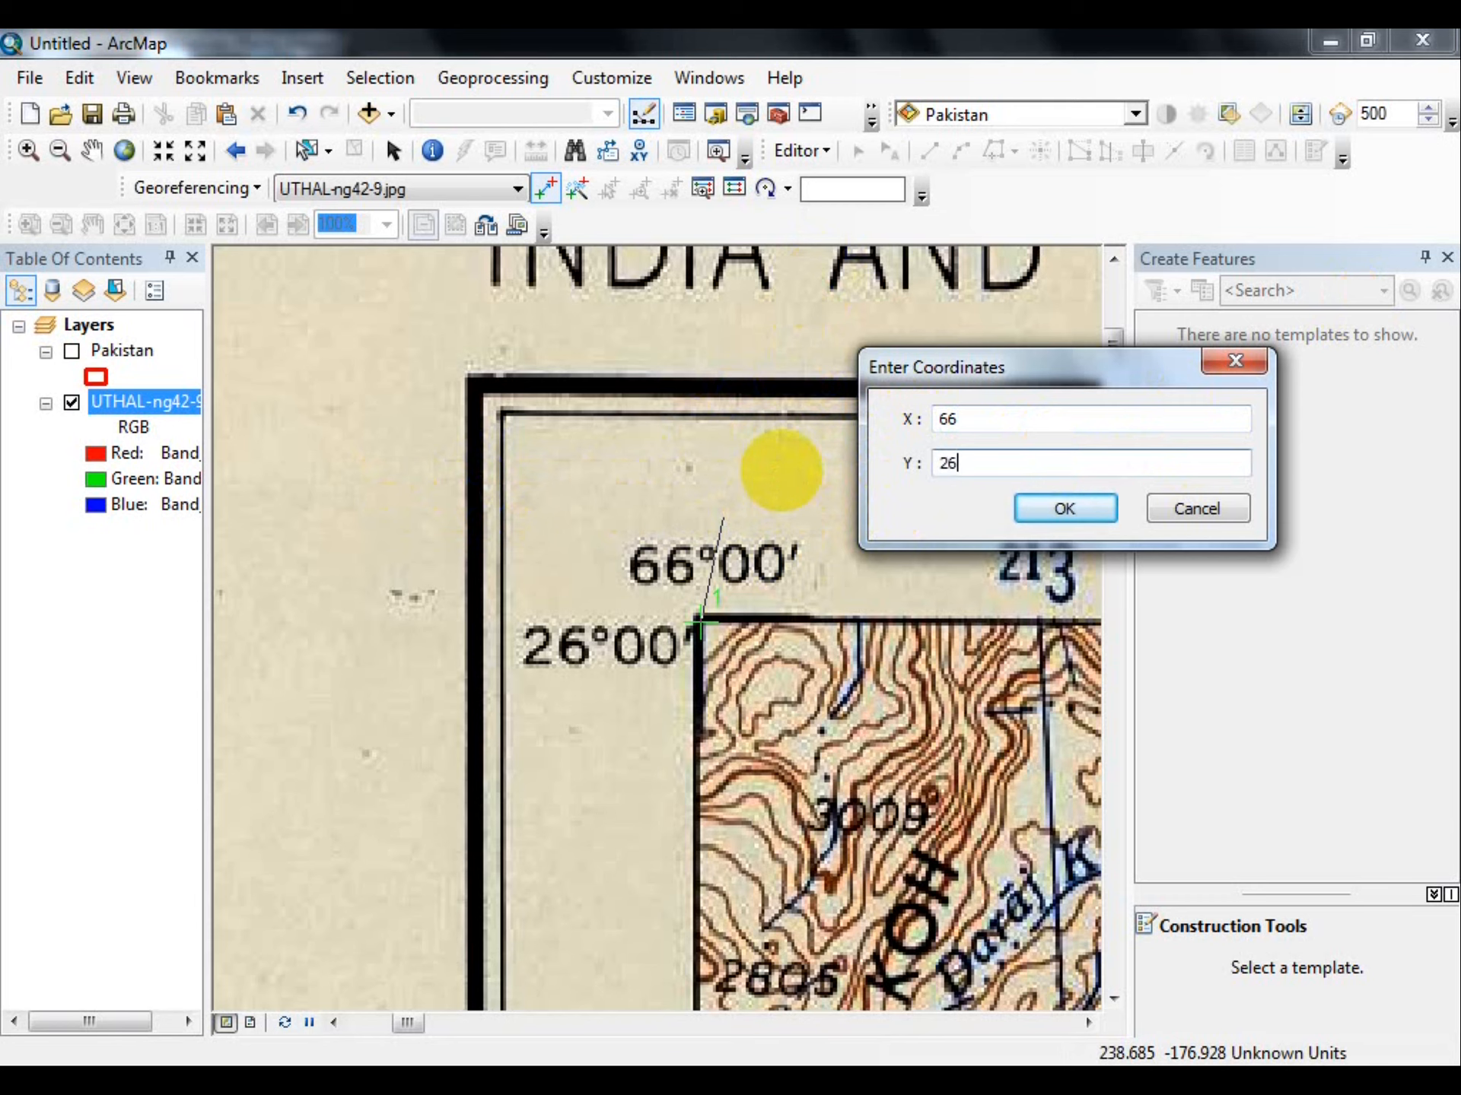
click(1062, 524)
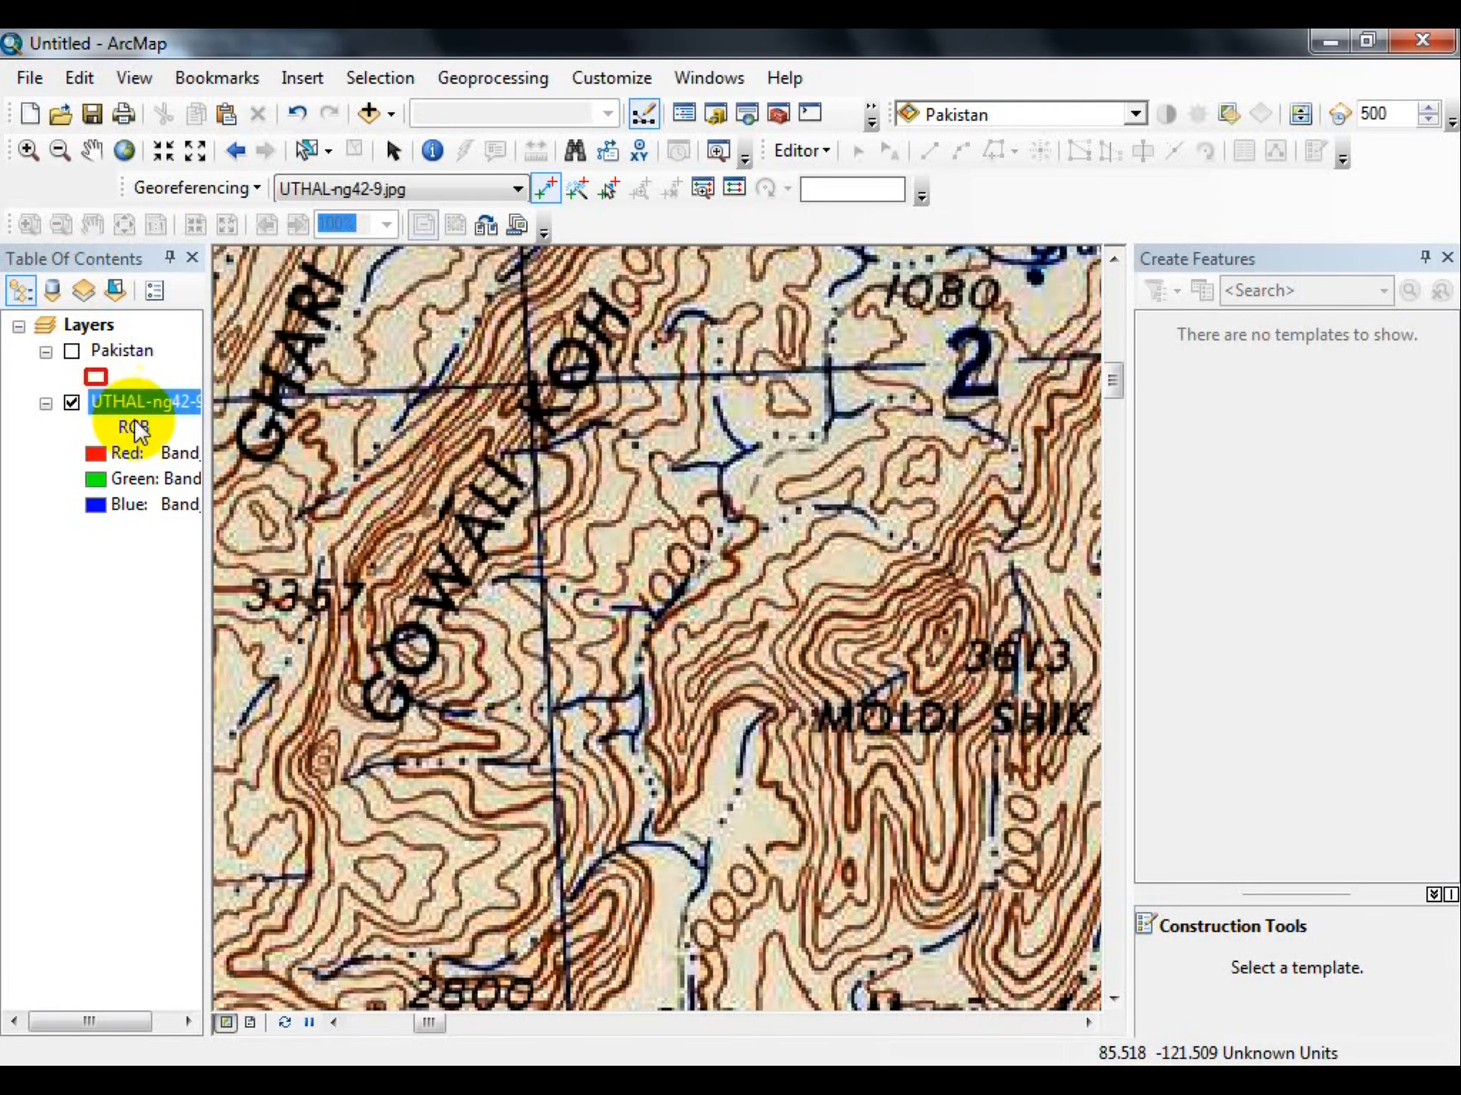
Place a georeferencing control point on the map grid's northeast corner, labelled 67°30' and 26°00'.
right_click(144, 397)
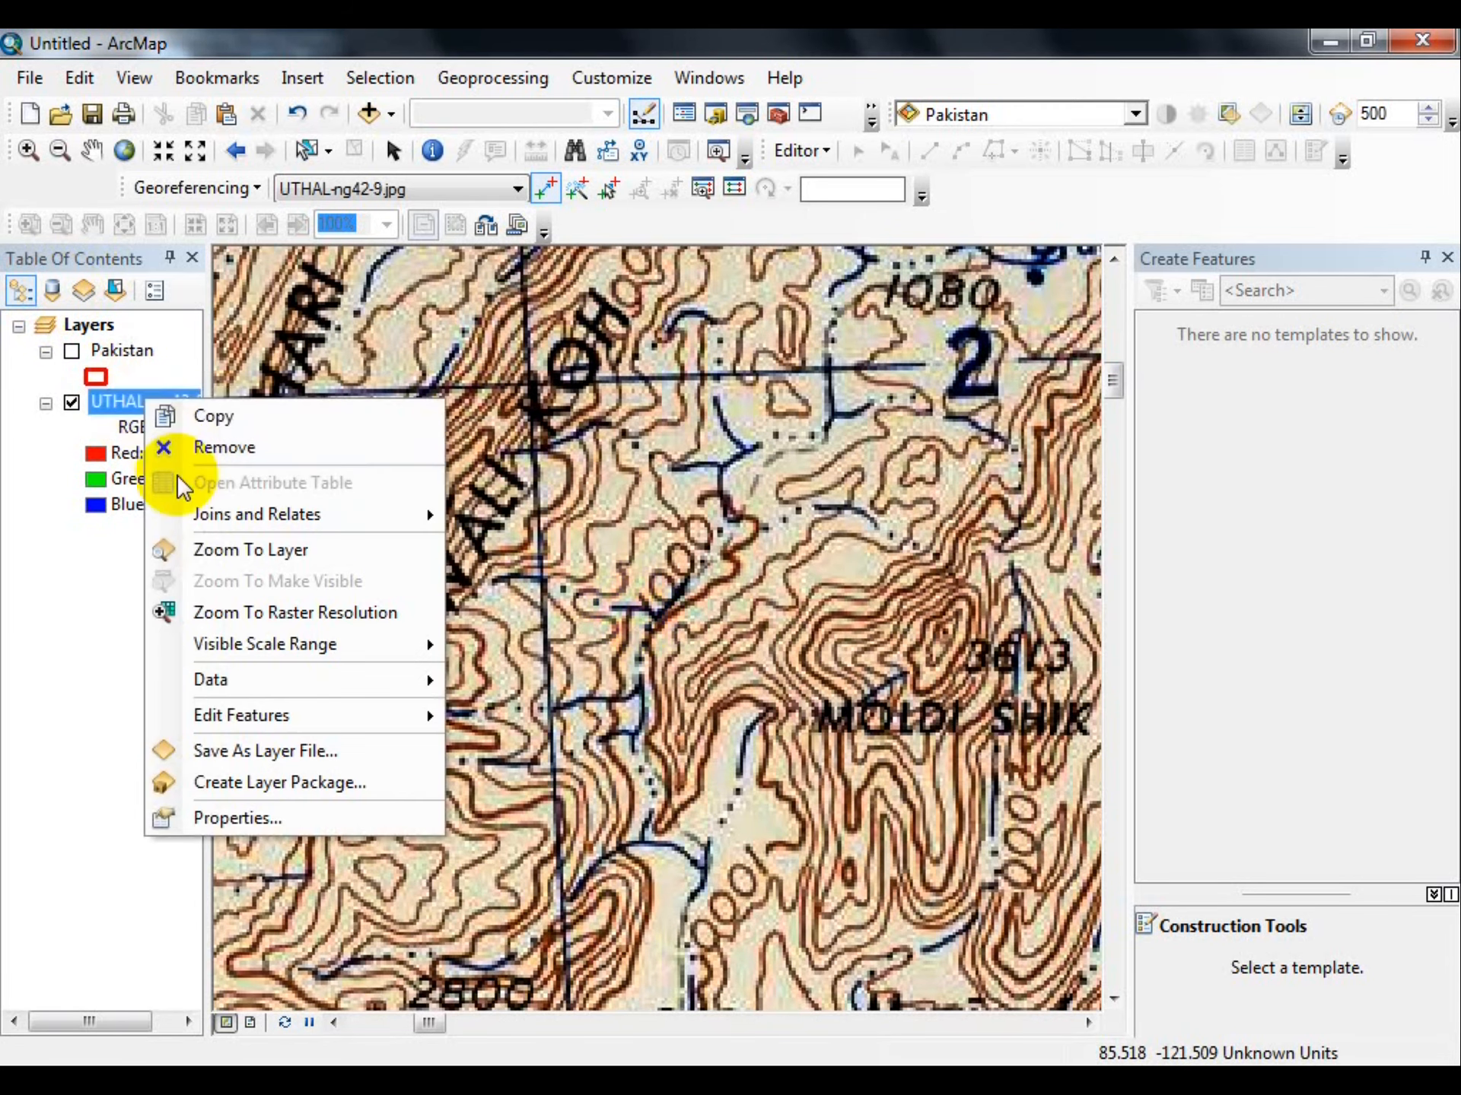
click(199, 550)
click(45, 156)
drag(922, 320, 1019, 411)
drag(534, 480, 630, 721)
click(553, 184)
click(556, 478)
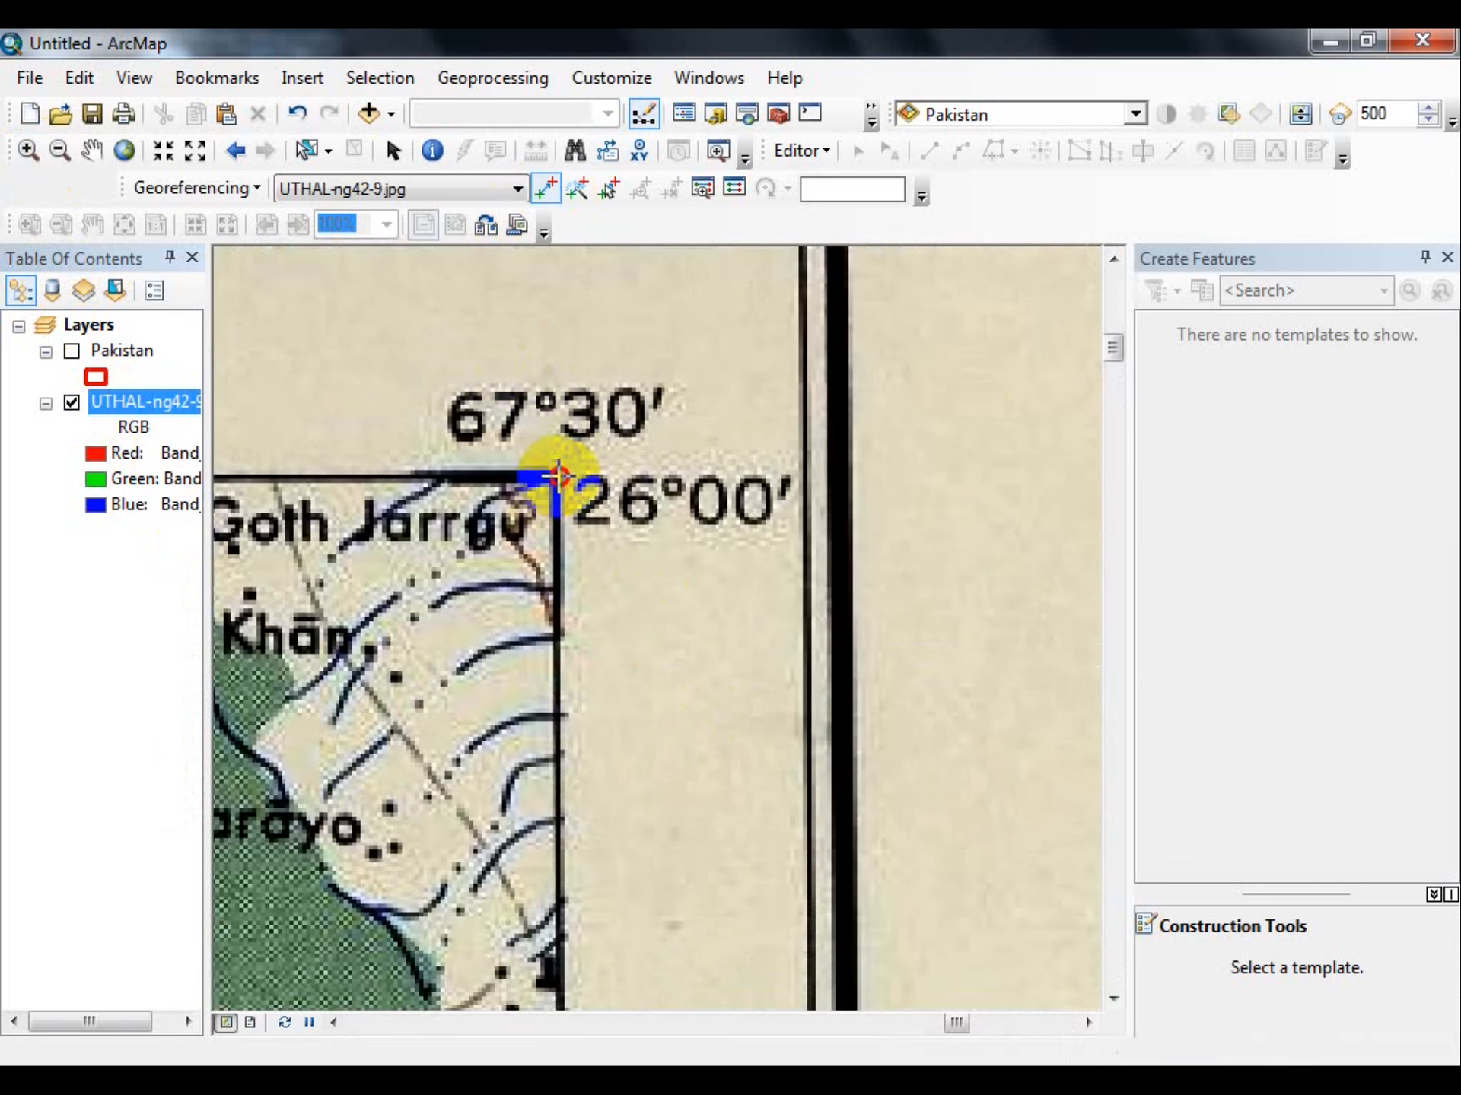
Assign the northeast corner point the coordinates X 67.5 and Y 26, and review the control points in the link table.
right_click(560, 476)
click(608, 495)
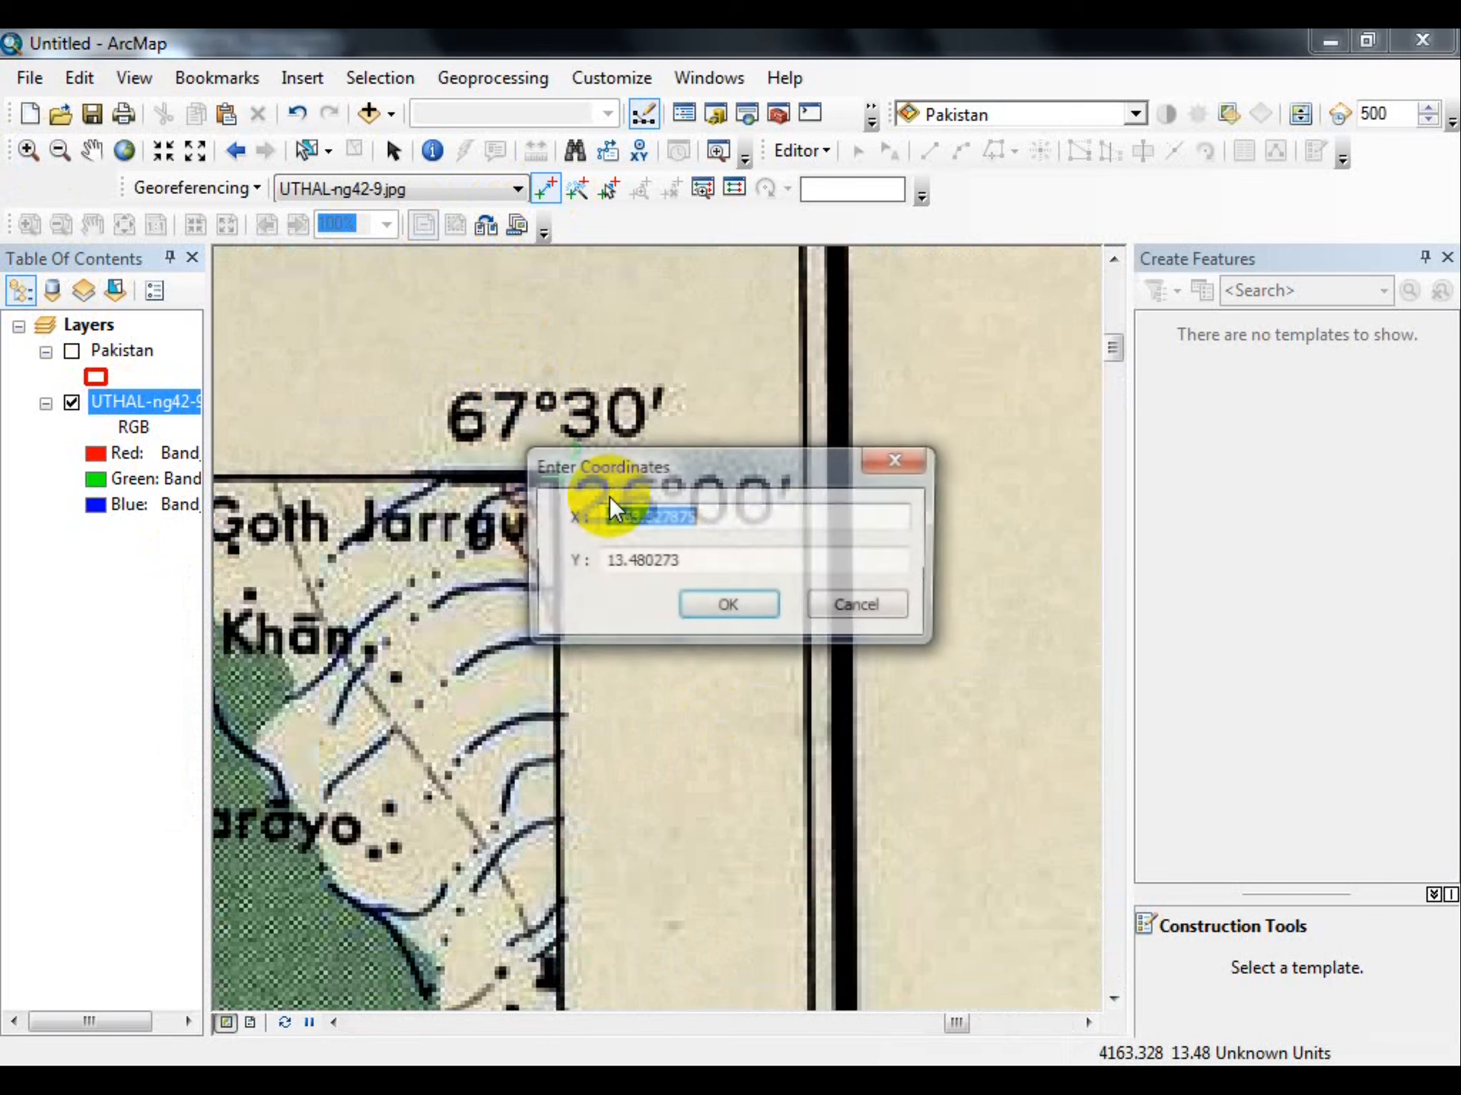
drag(611, 476, 732, 713)
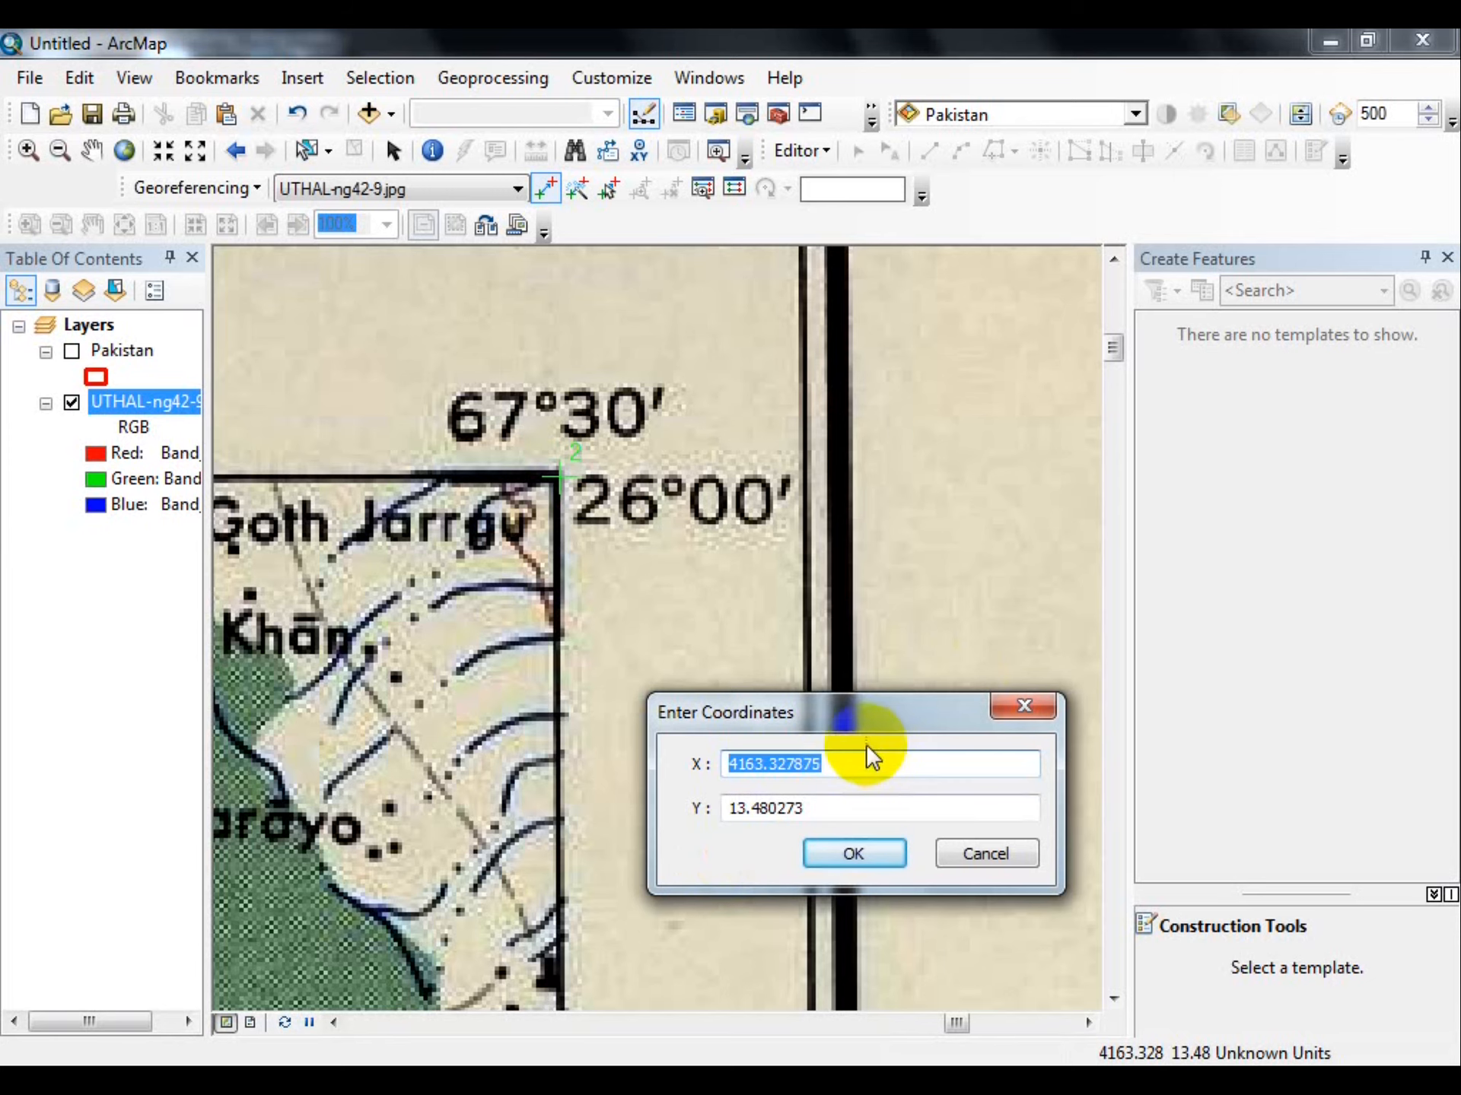
text(67)
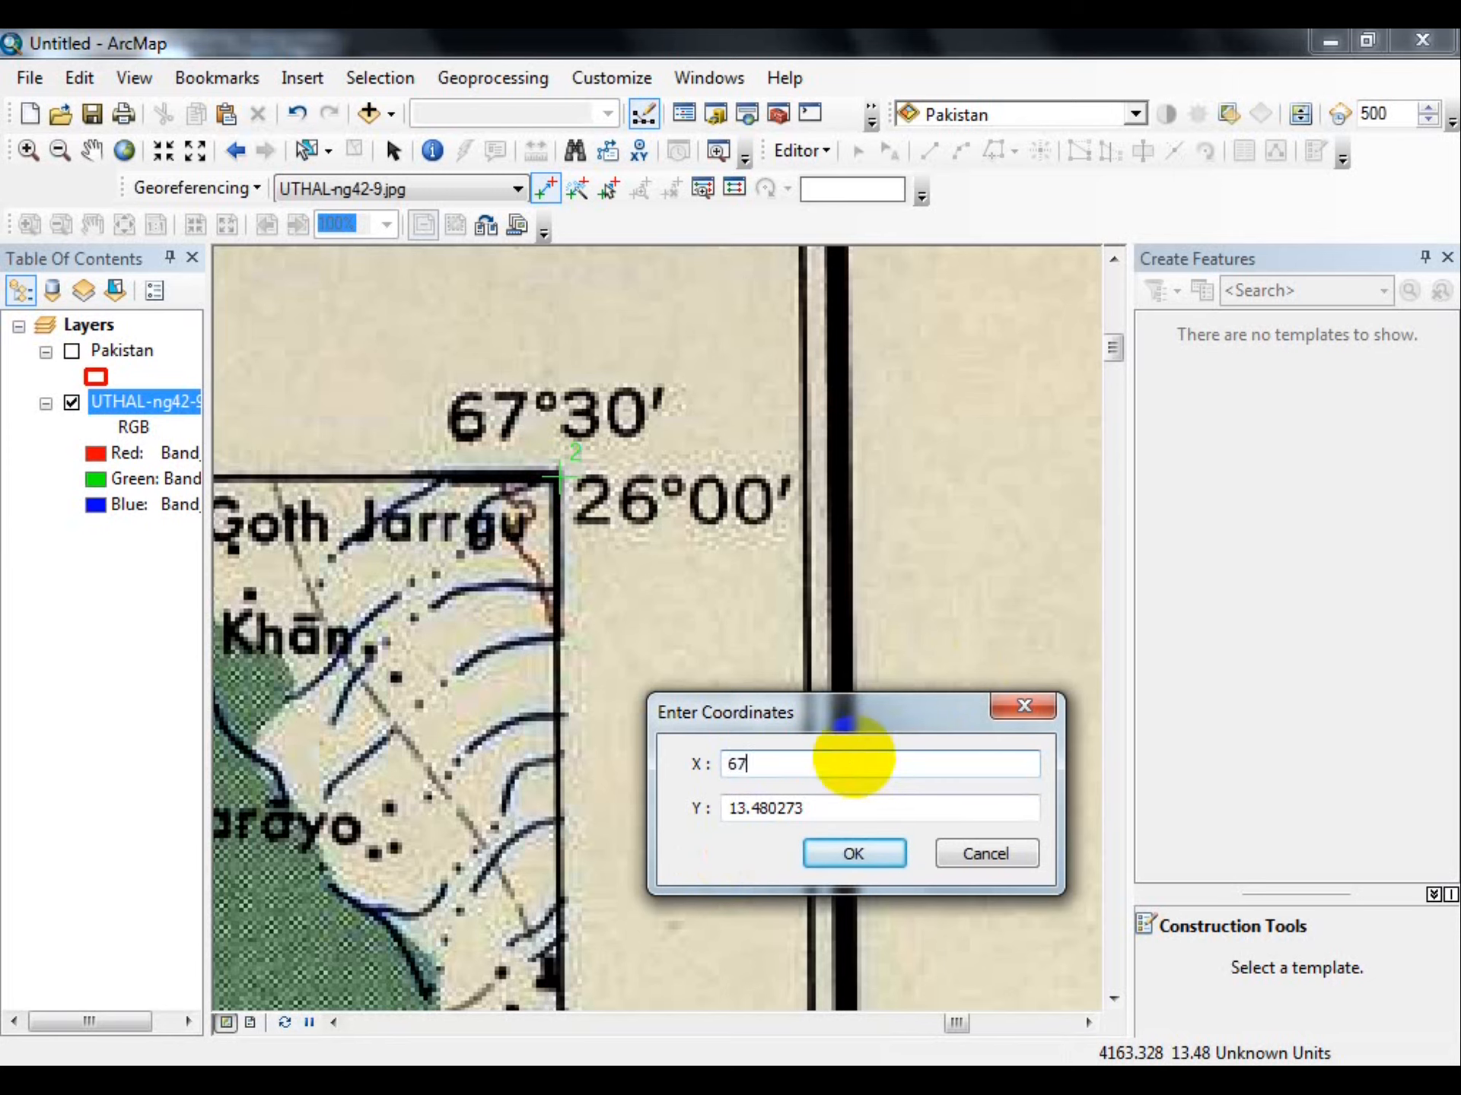
text(.5)
key(Tab)
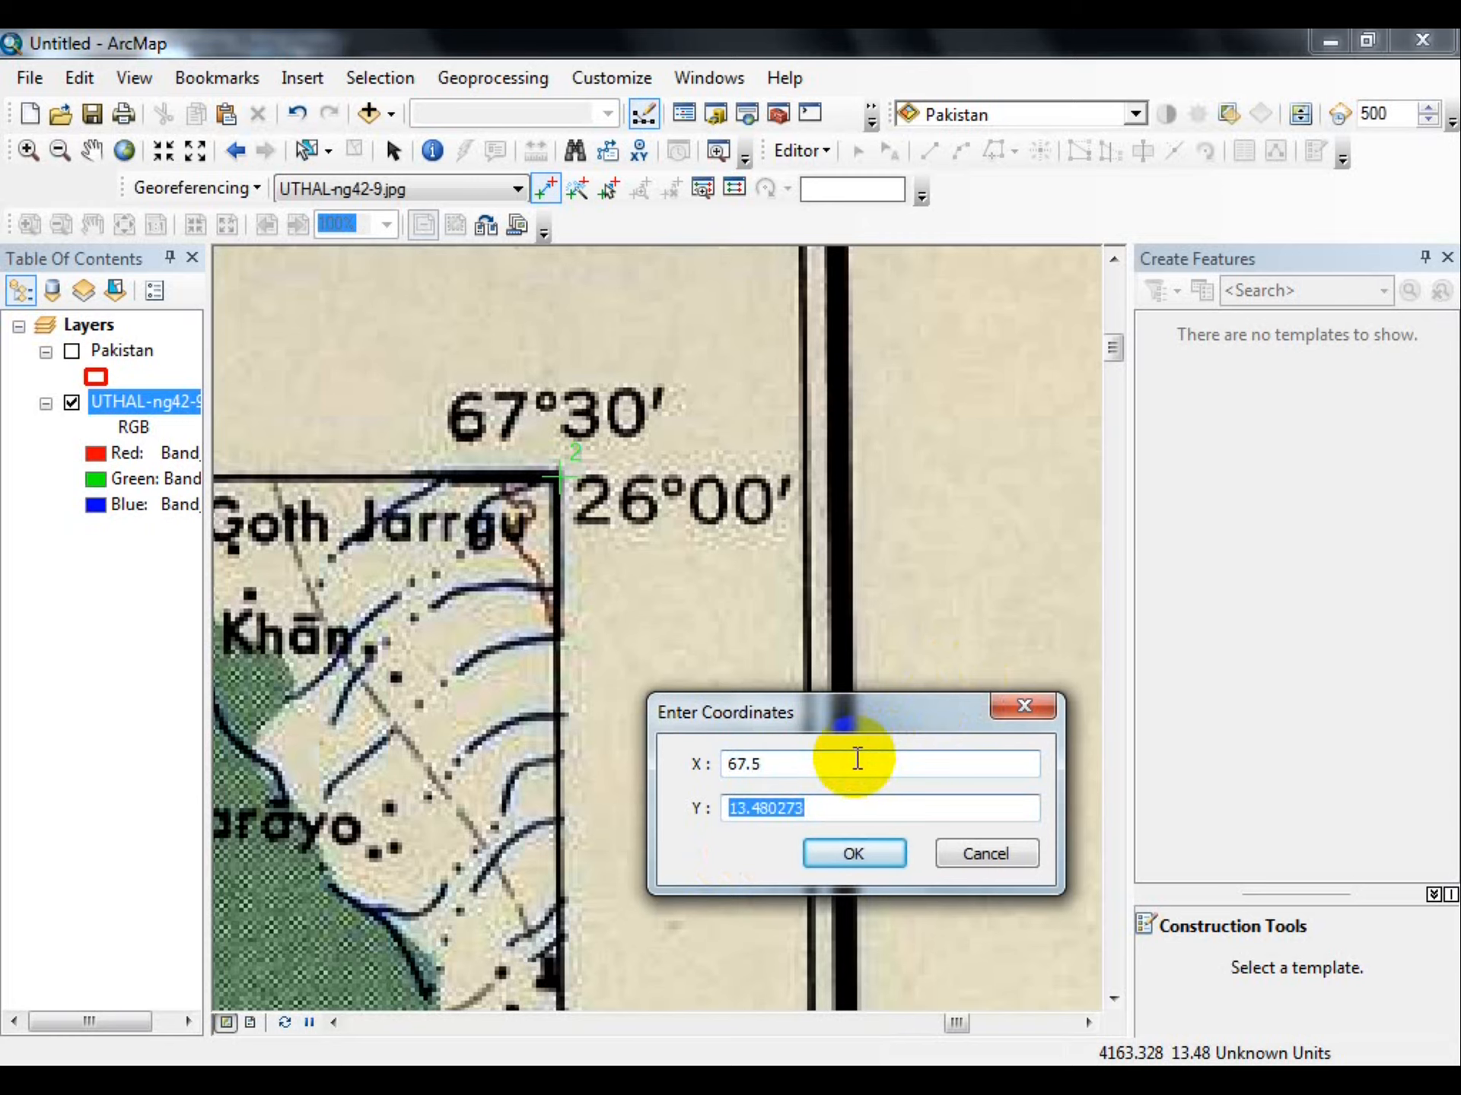
text(26)
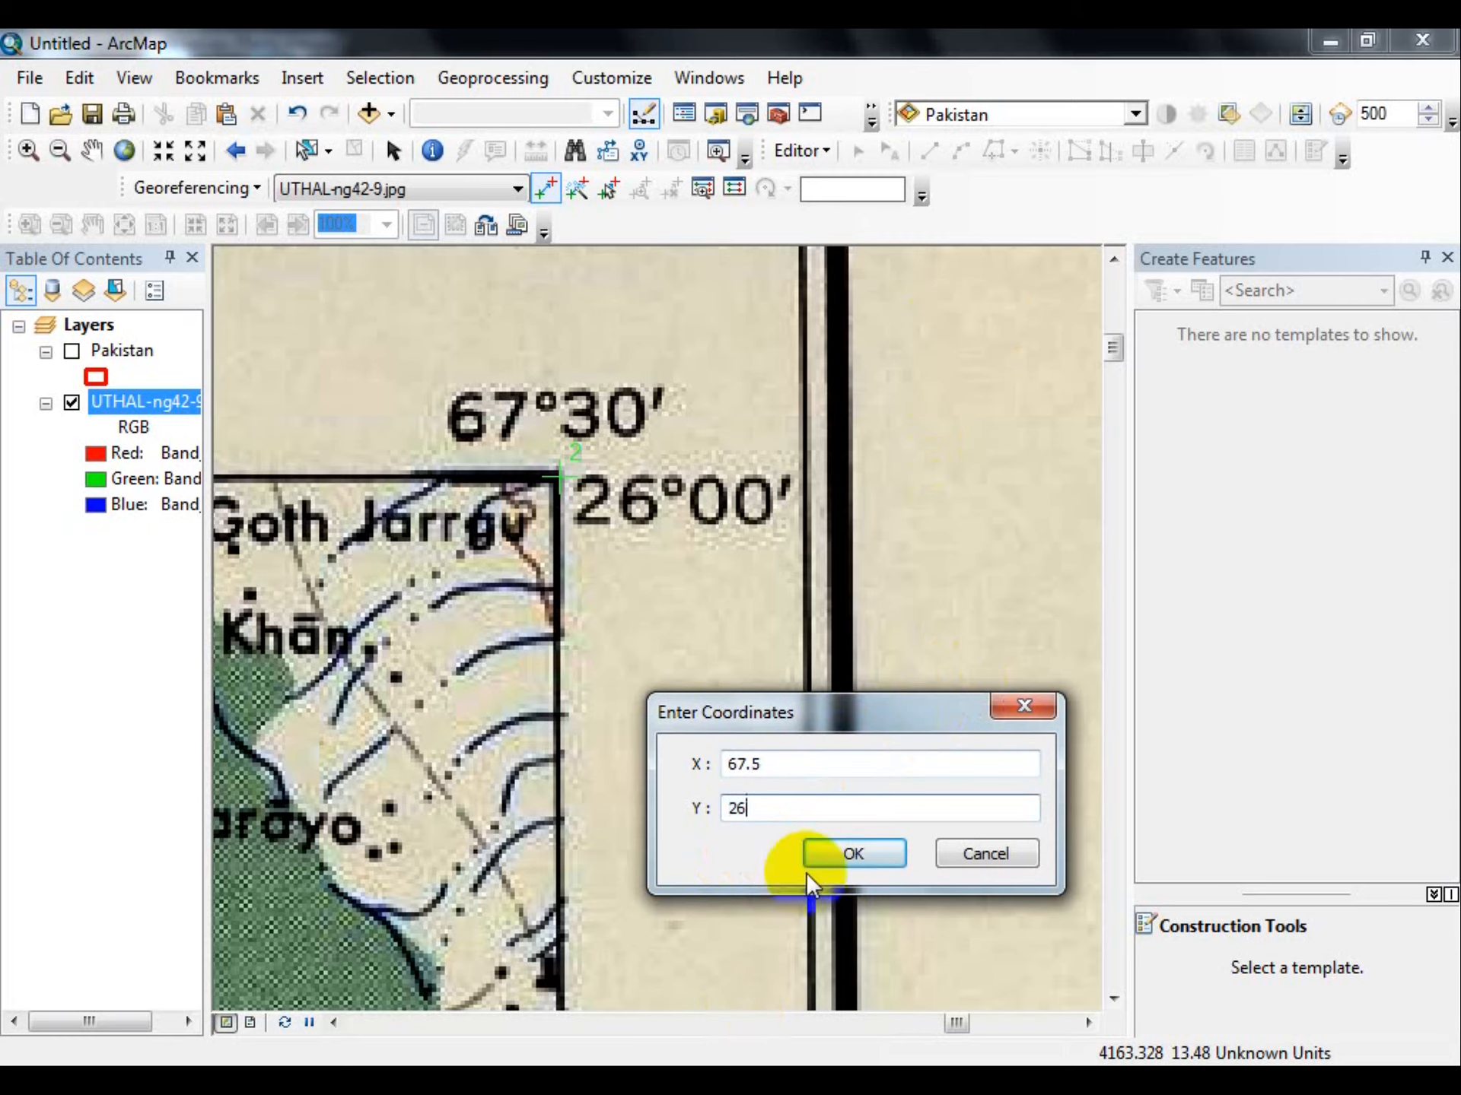
click(829, 853)
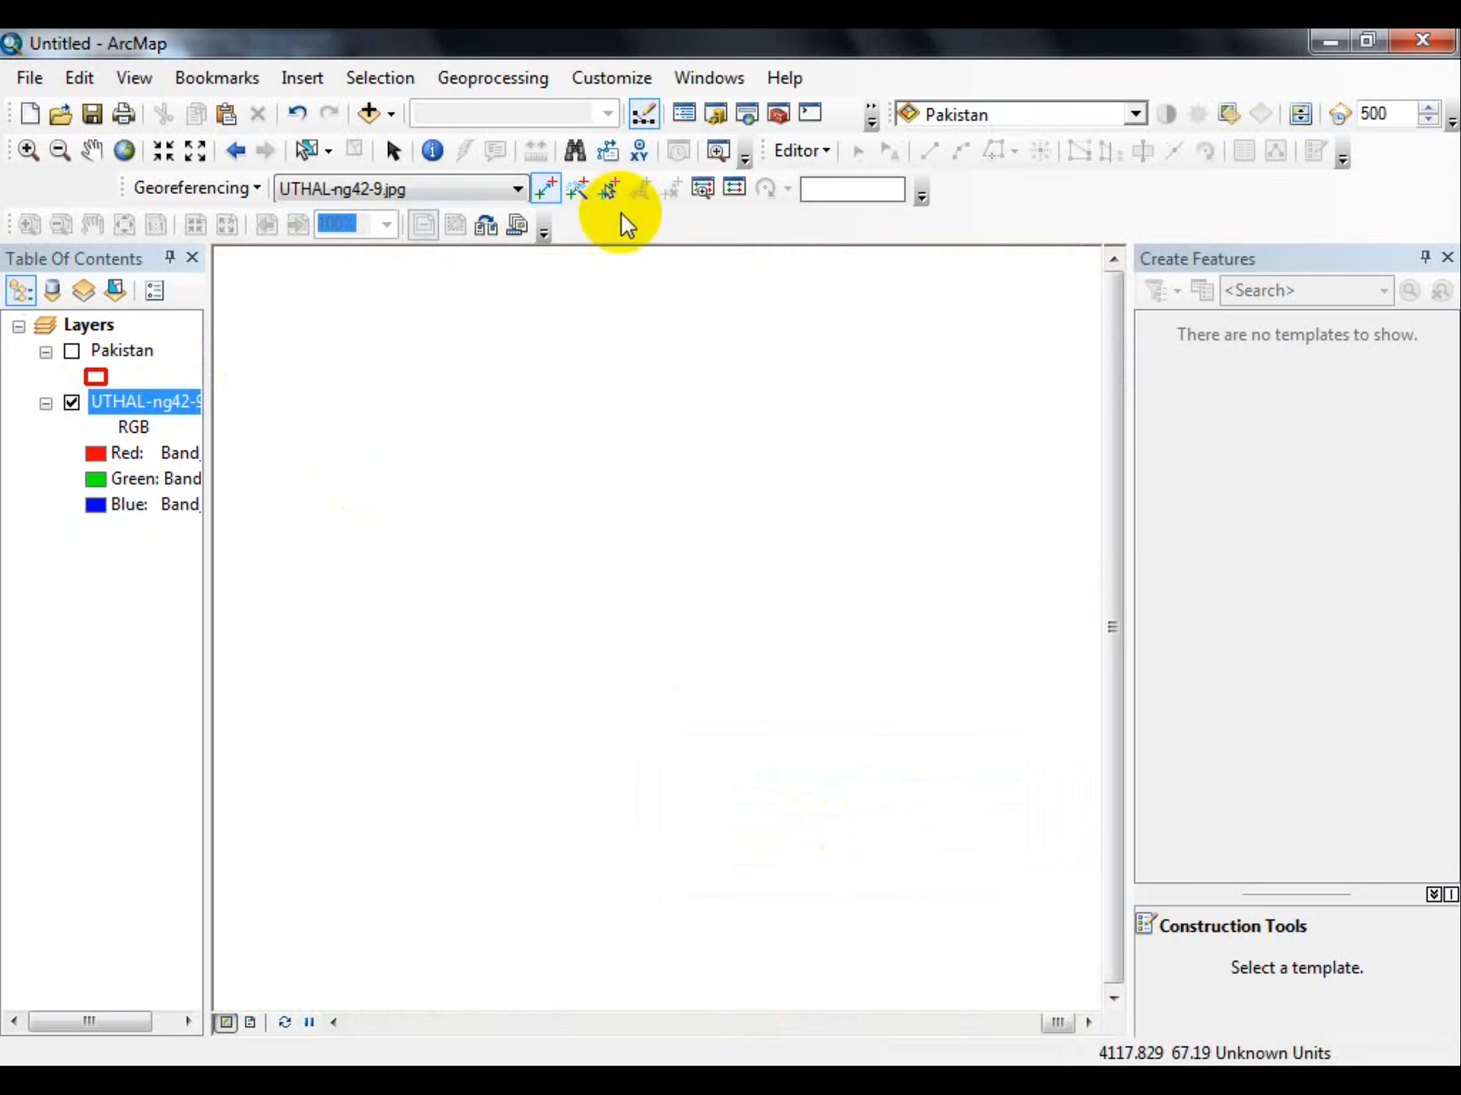
click(734, 188)
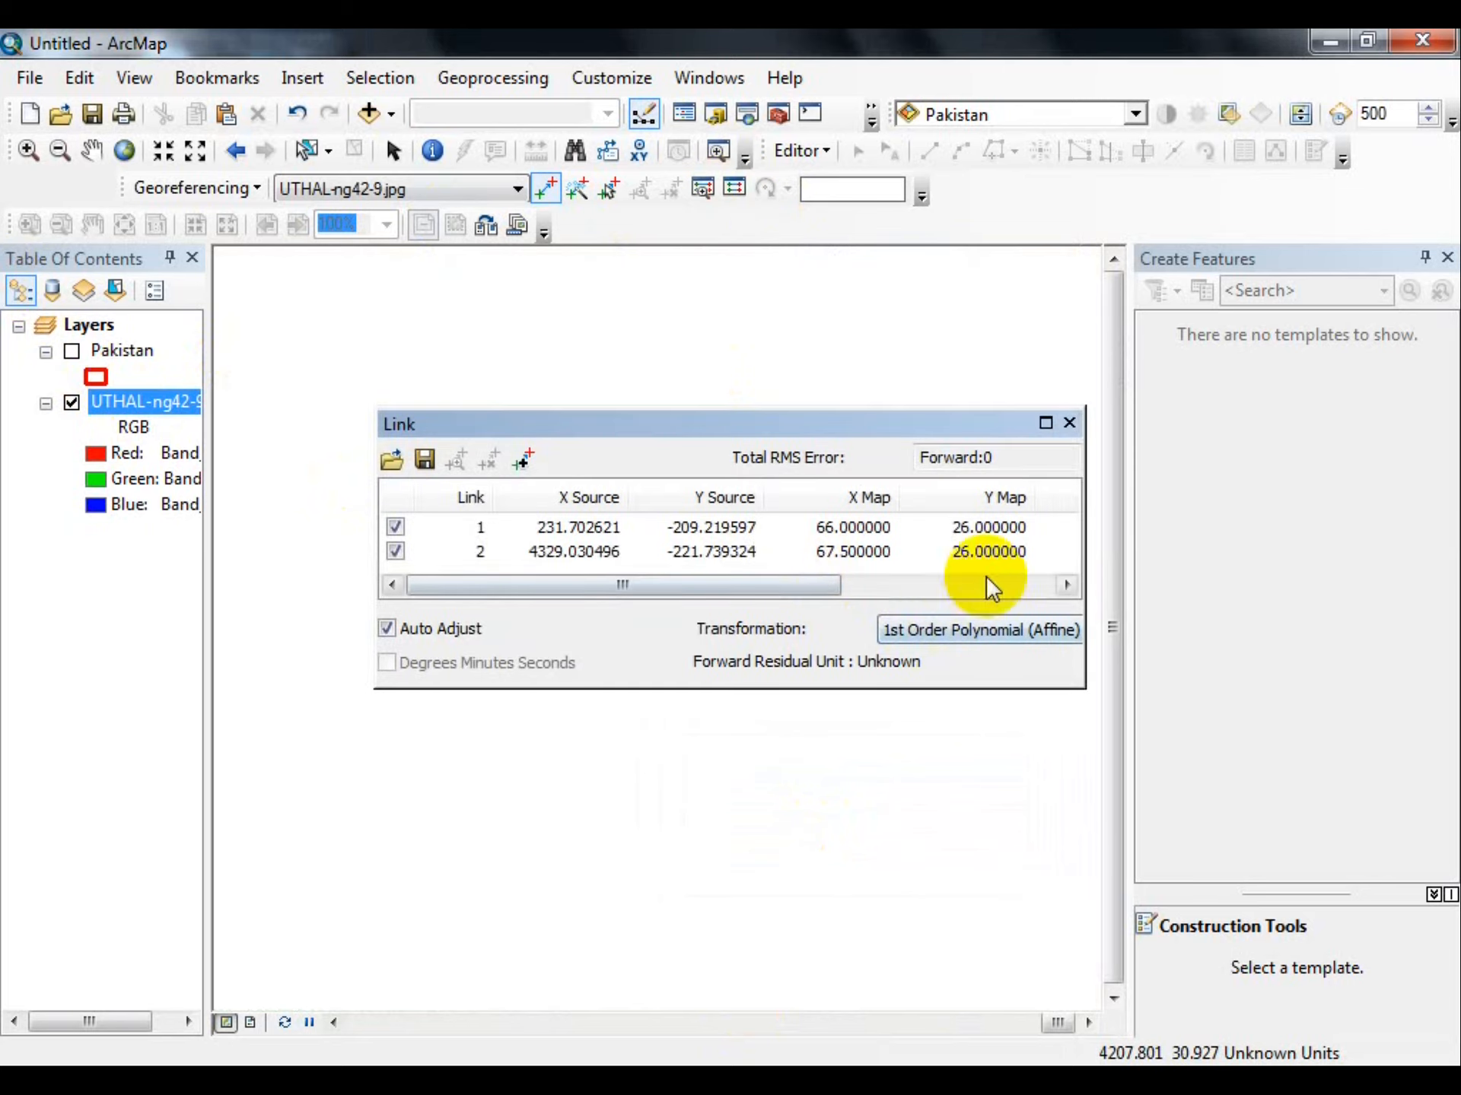
click(853, 549)
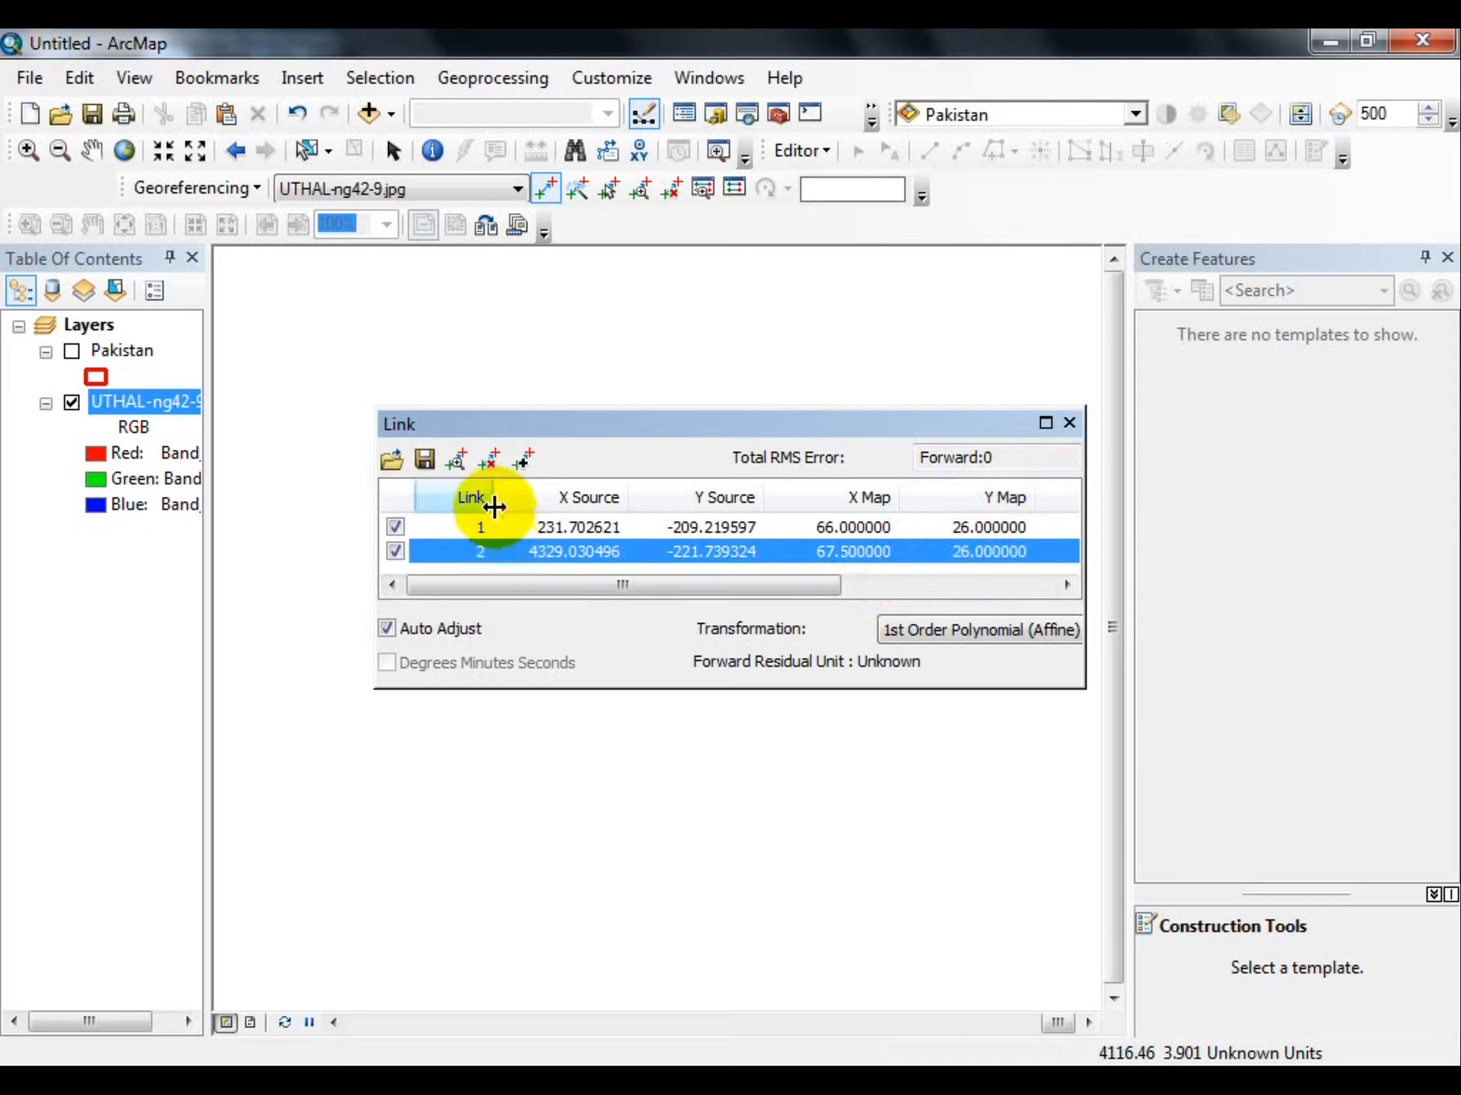
click(1069, 422)
Bring the map grid's southwest corner, labelled 66°00' and 25°00', into close view and activate Add Control Points.
click(120, 152)
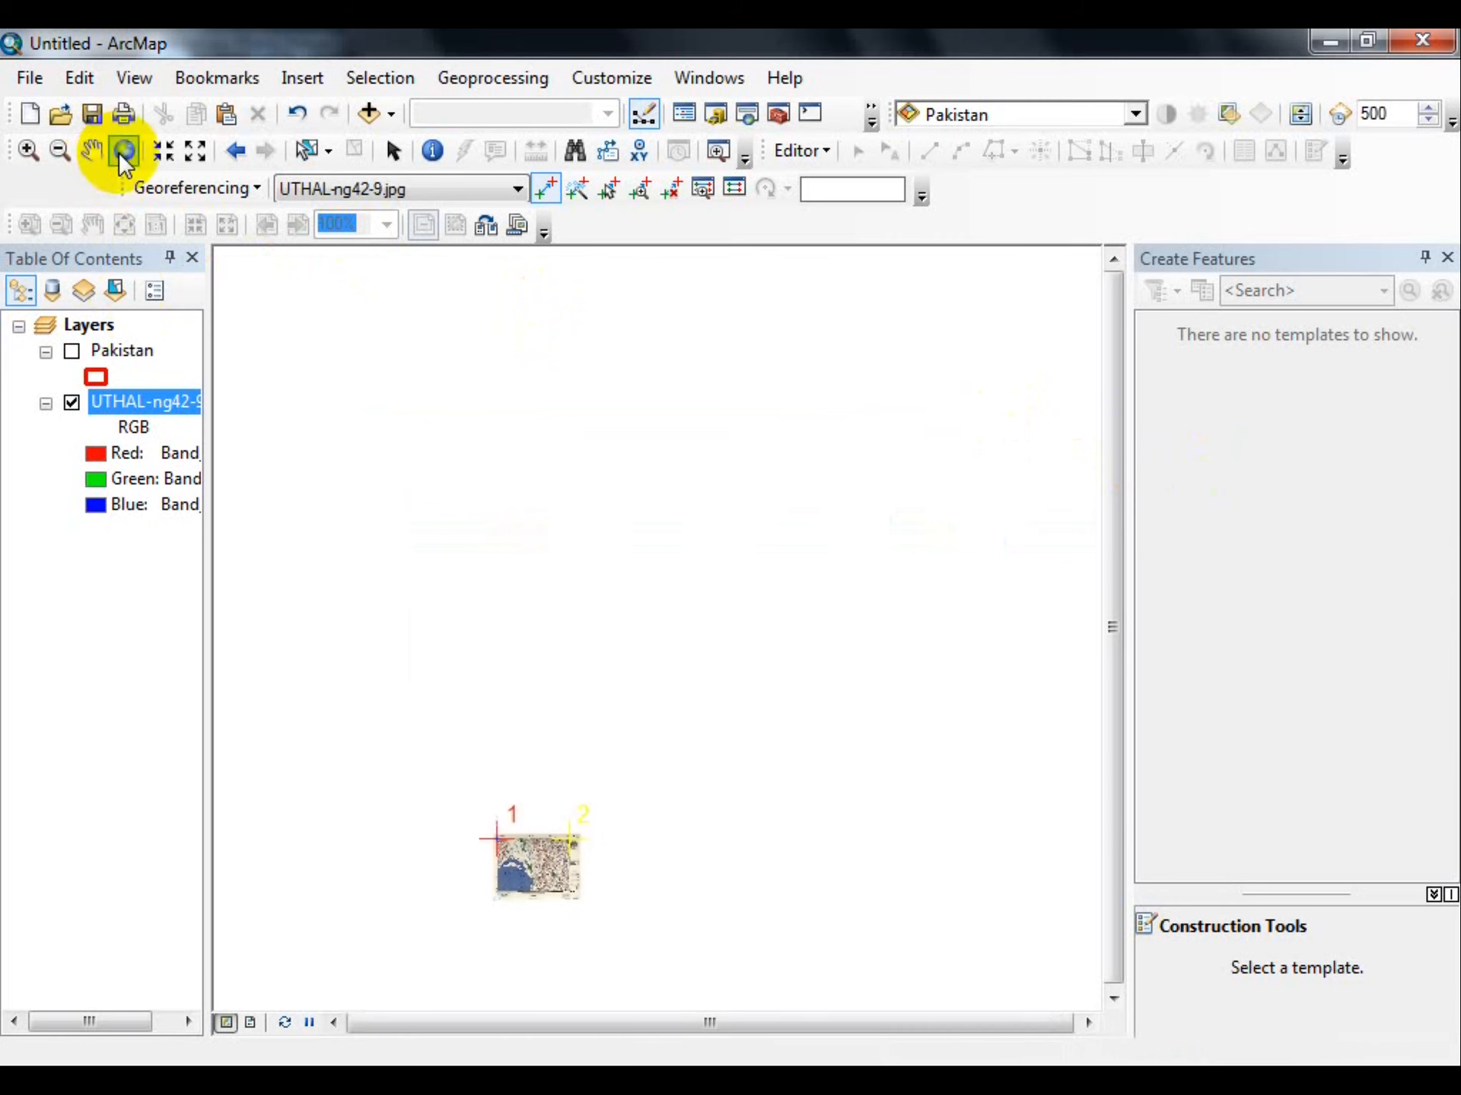
right_click(153, 395)
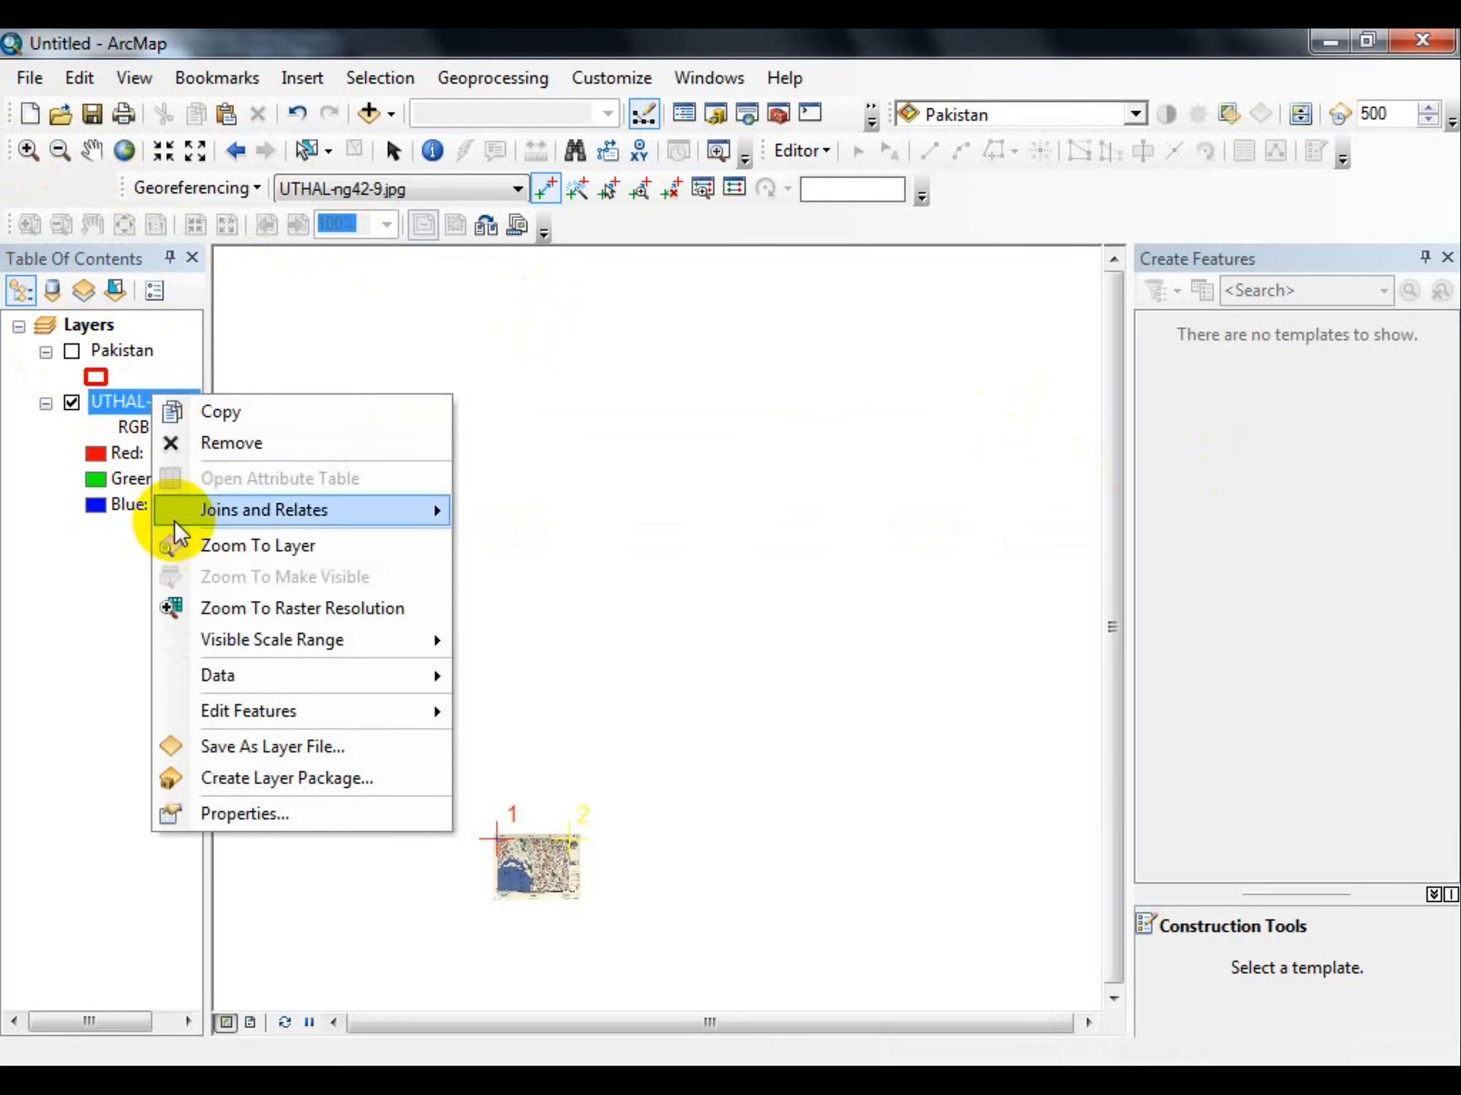
click(178, 543)
click(28, 149)
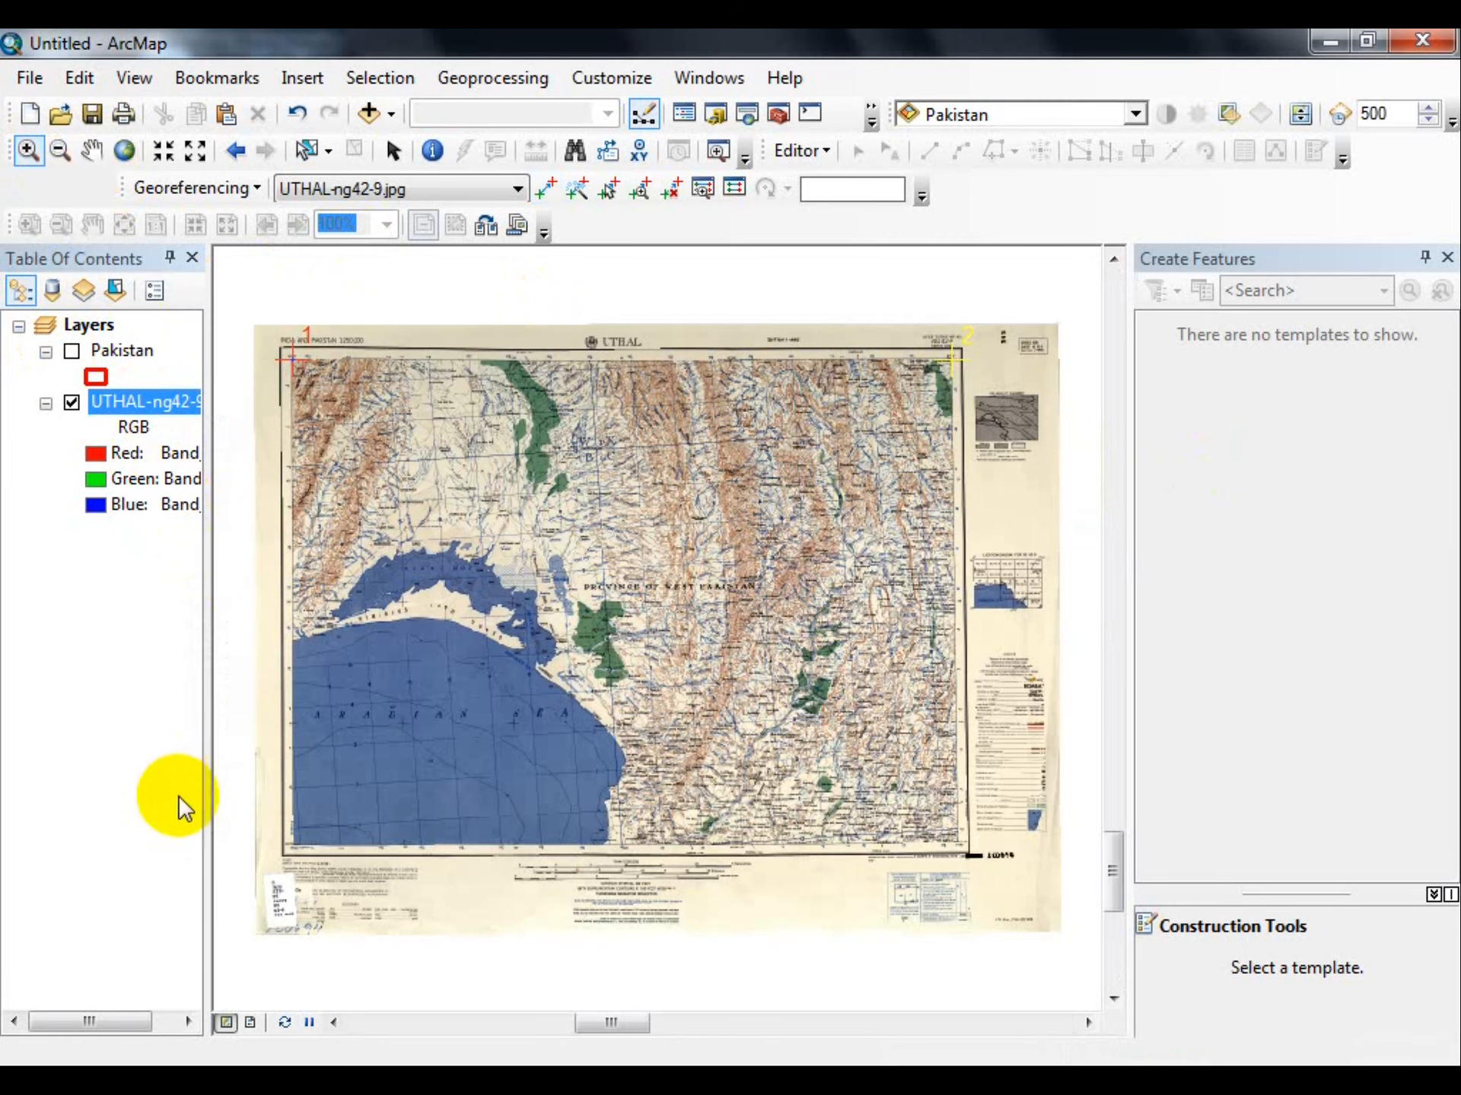
drag(251, 824, 414, 907)
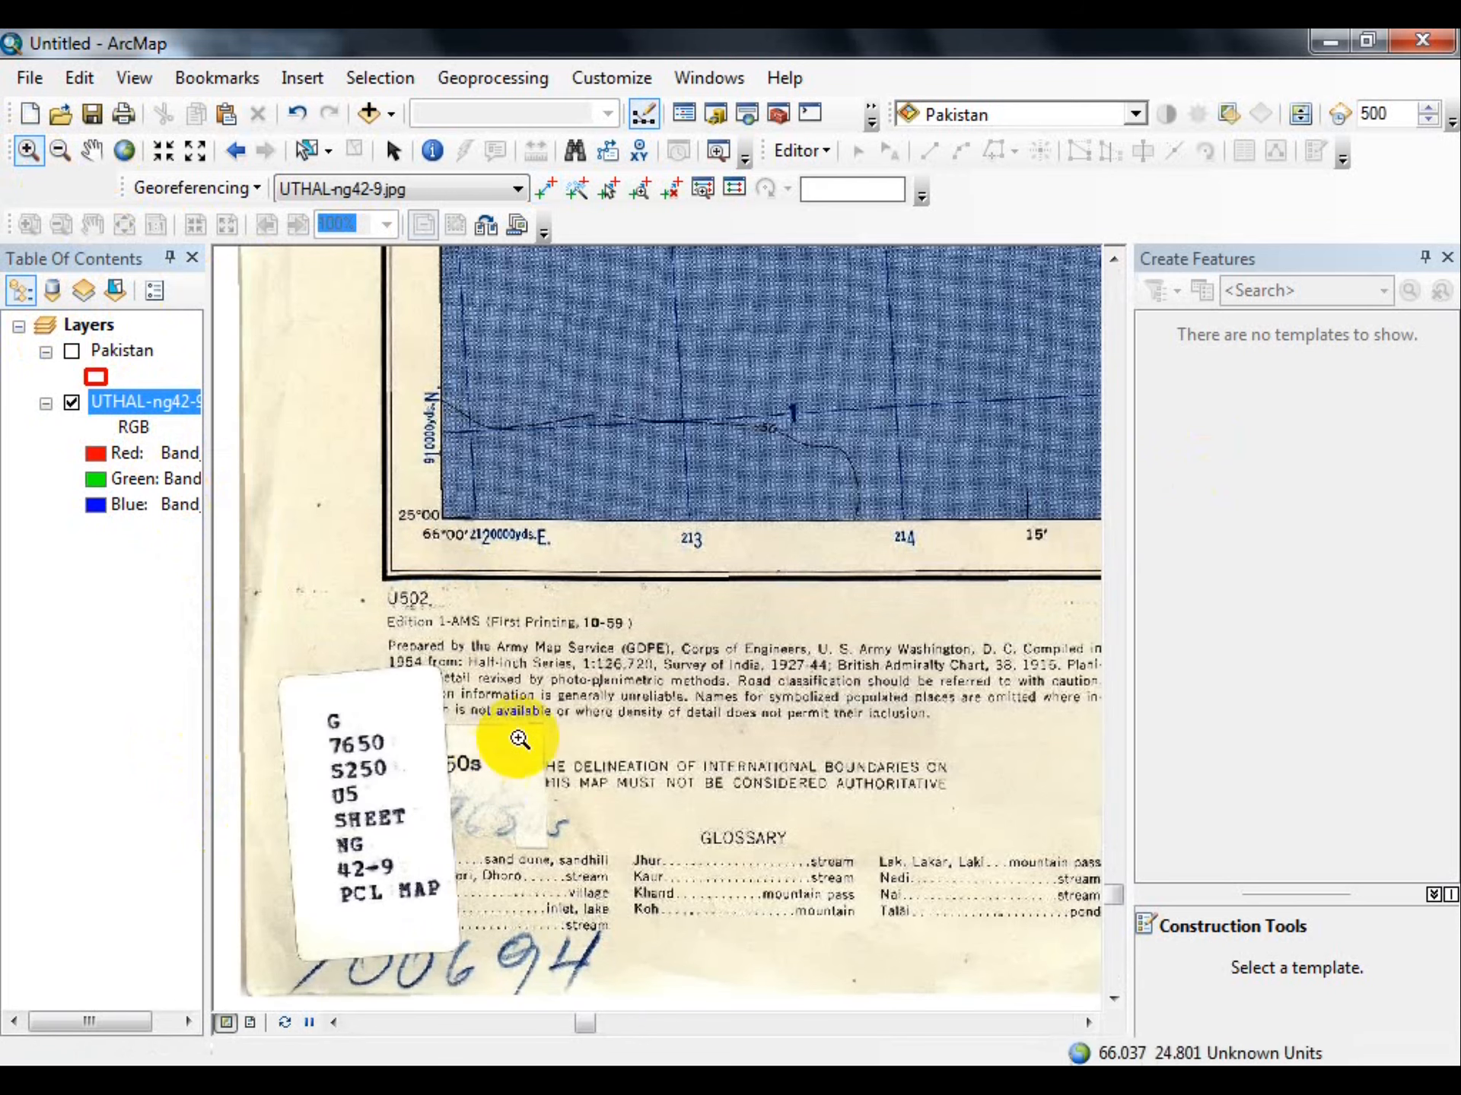
drag(381, 447, 441, 601)
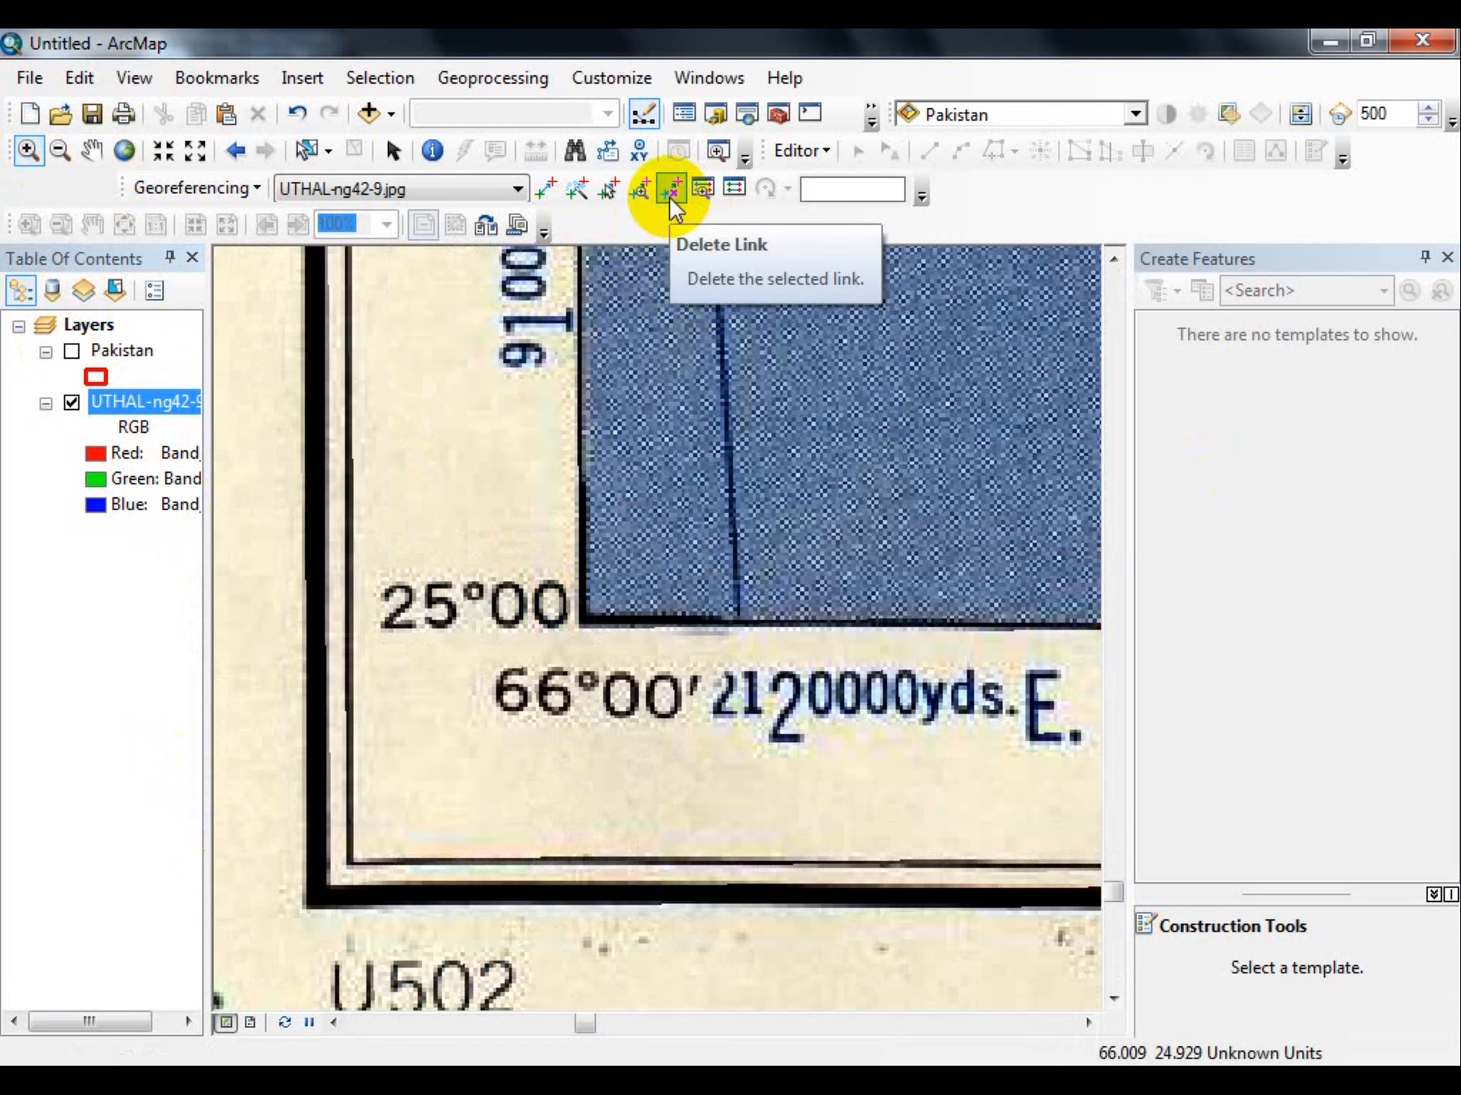
click(547, 186)
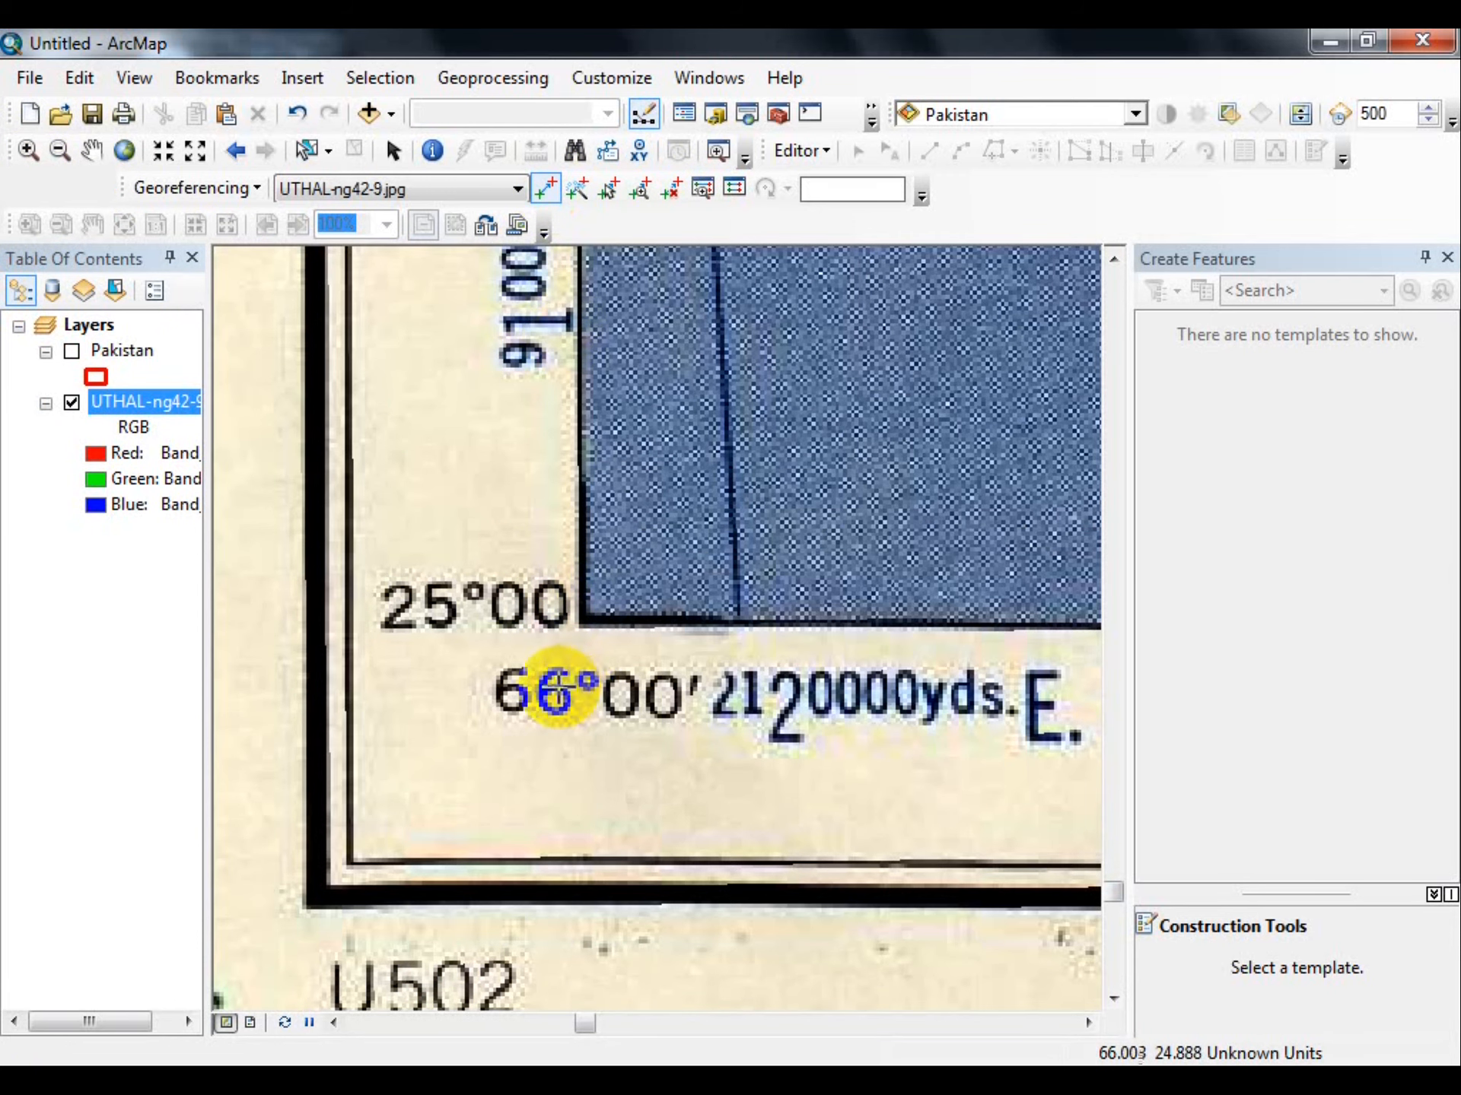
click(583, 622)
right_click(582, 623)
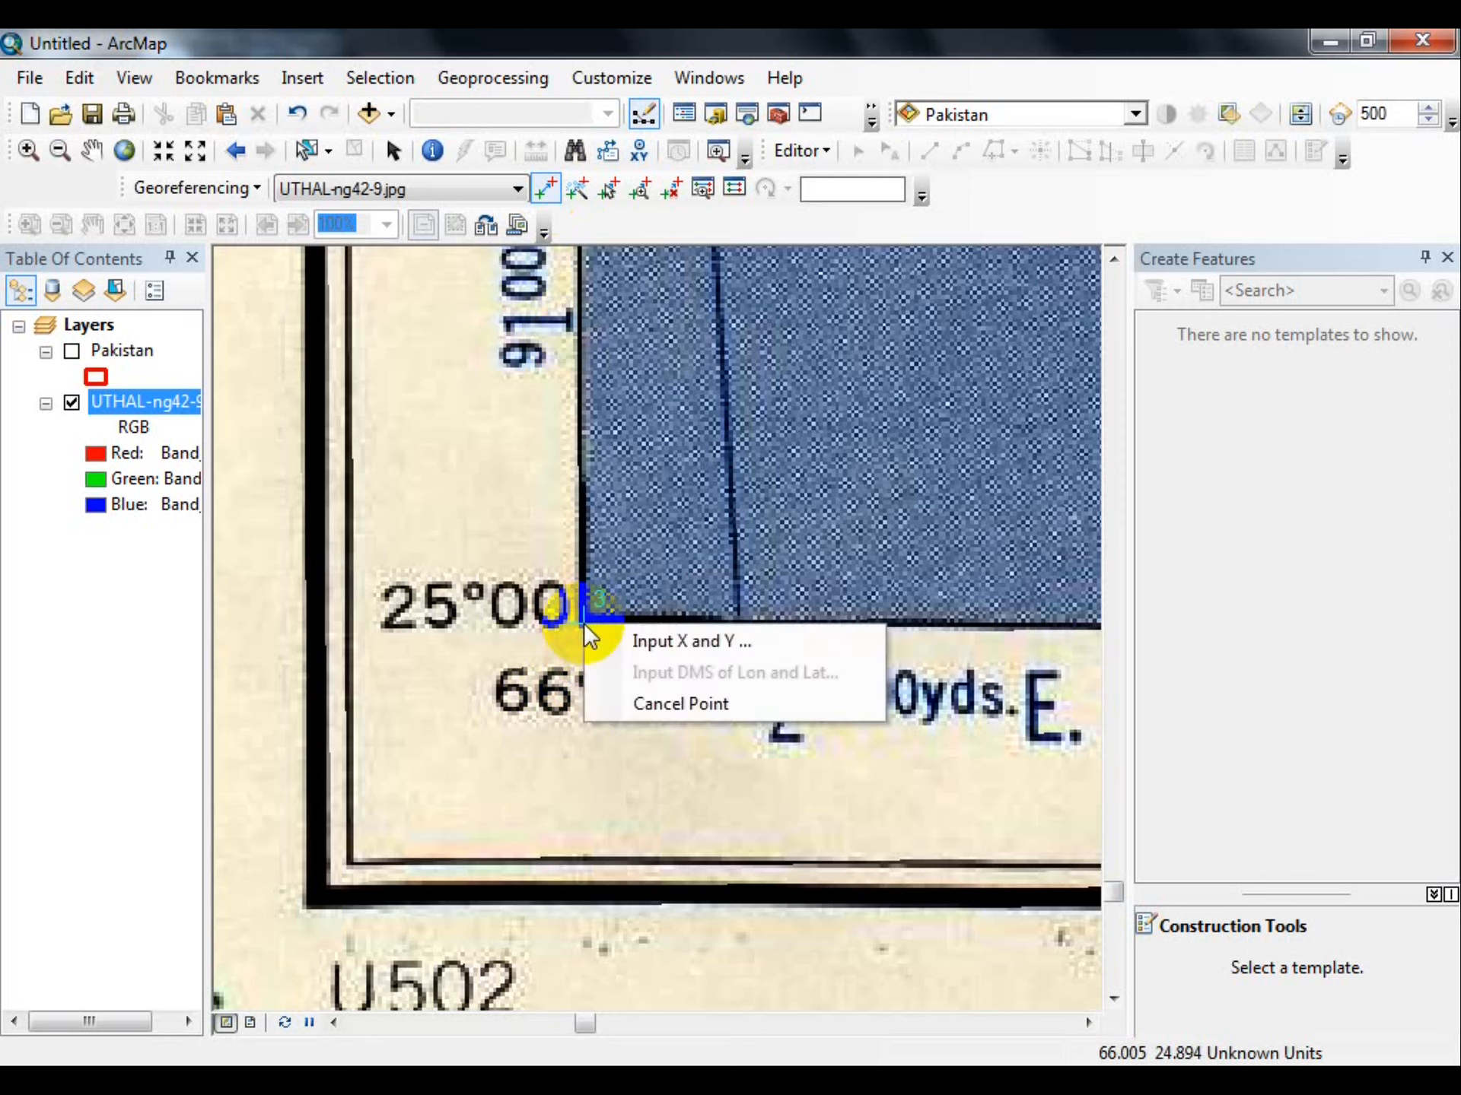
click(598, 637)
drag(604, 473, 863, 445)
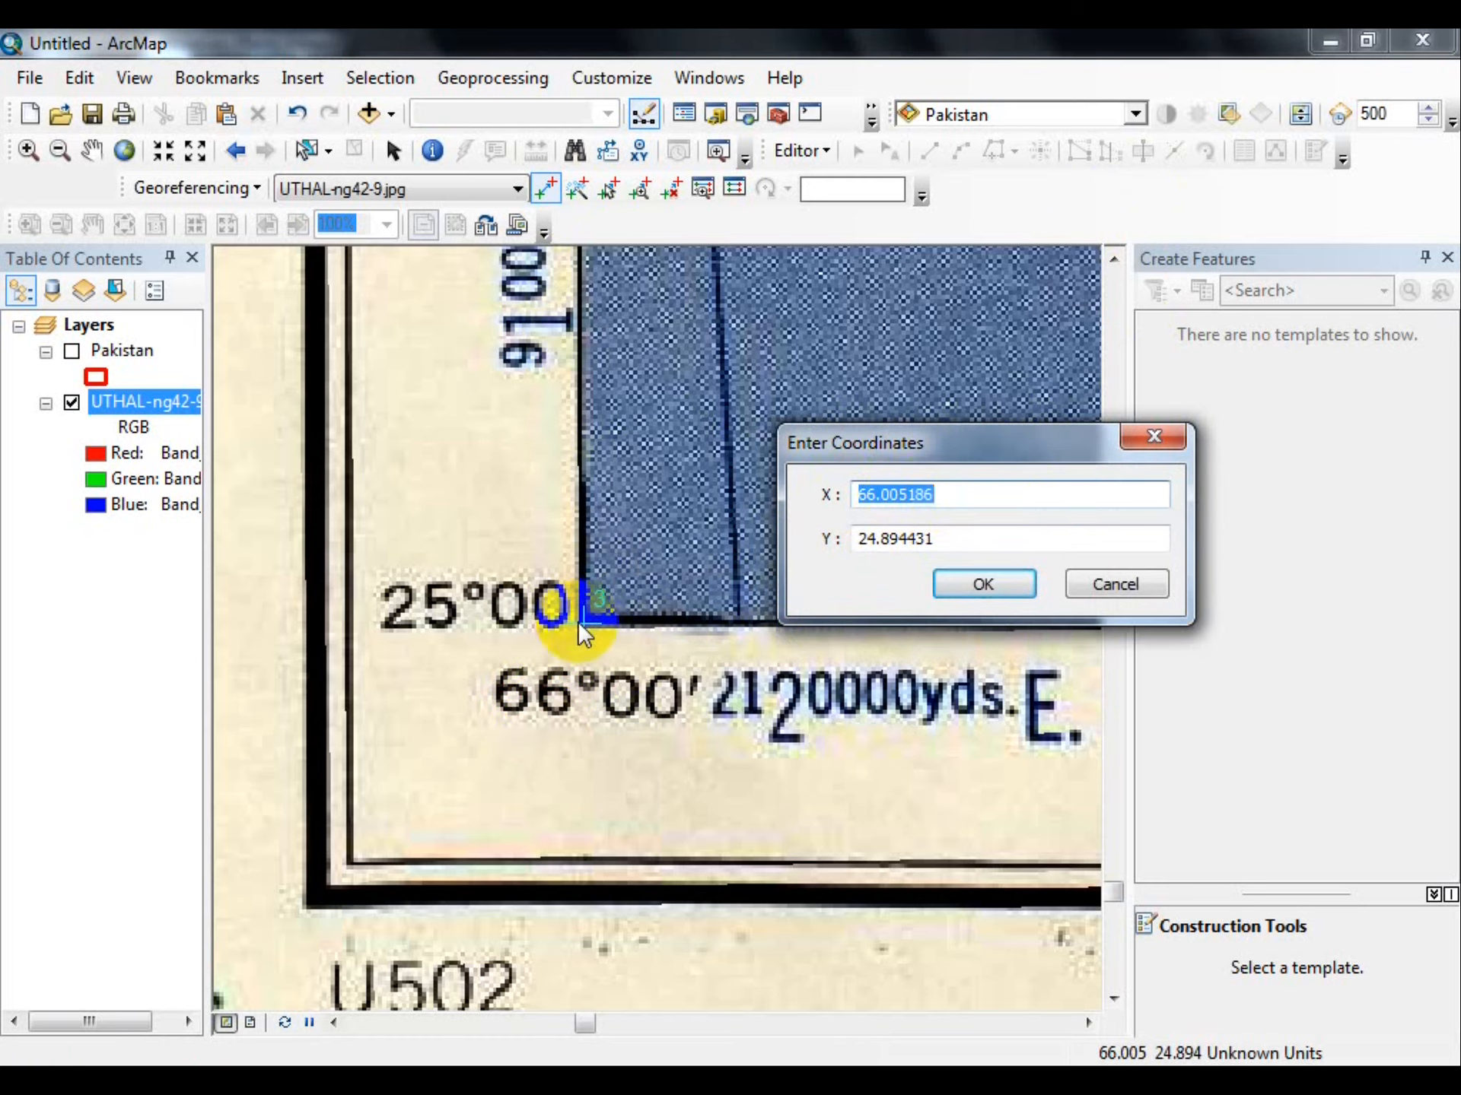
click(1102, 576)
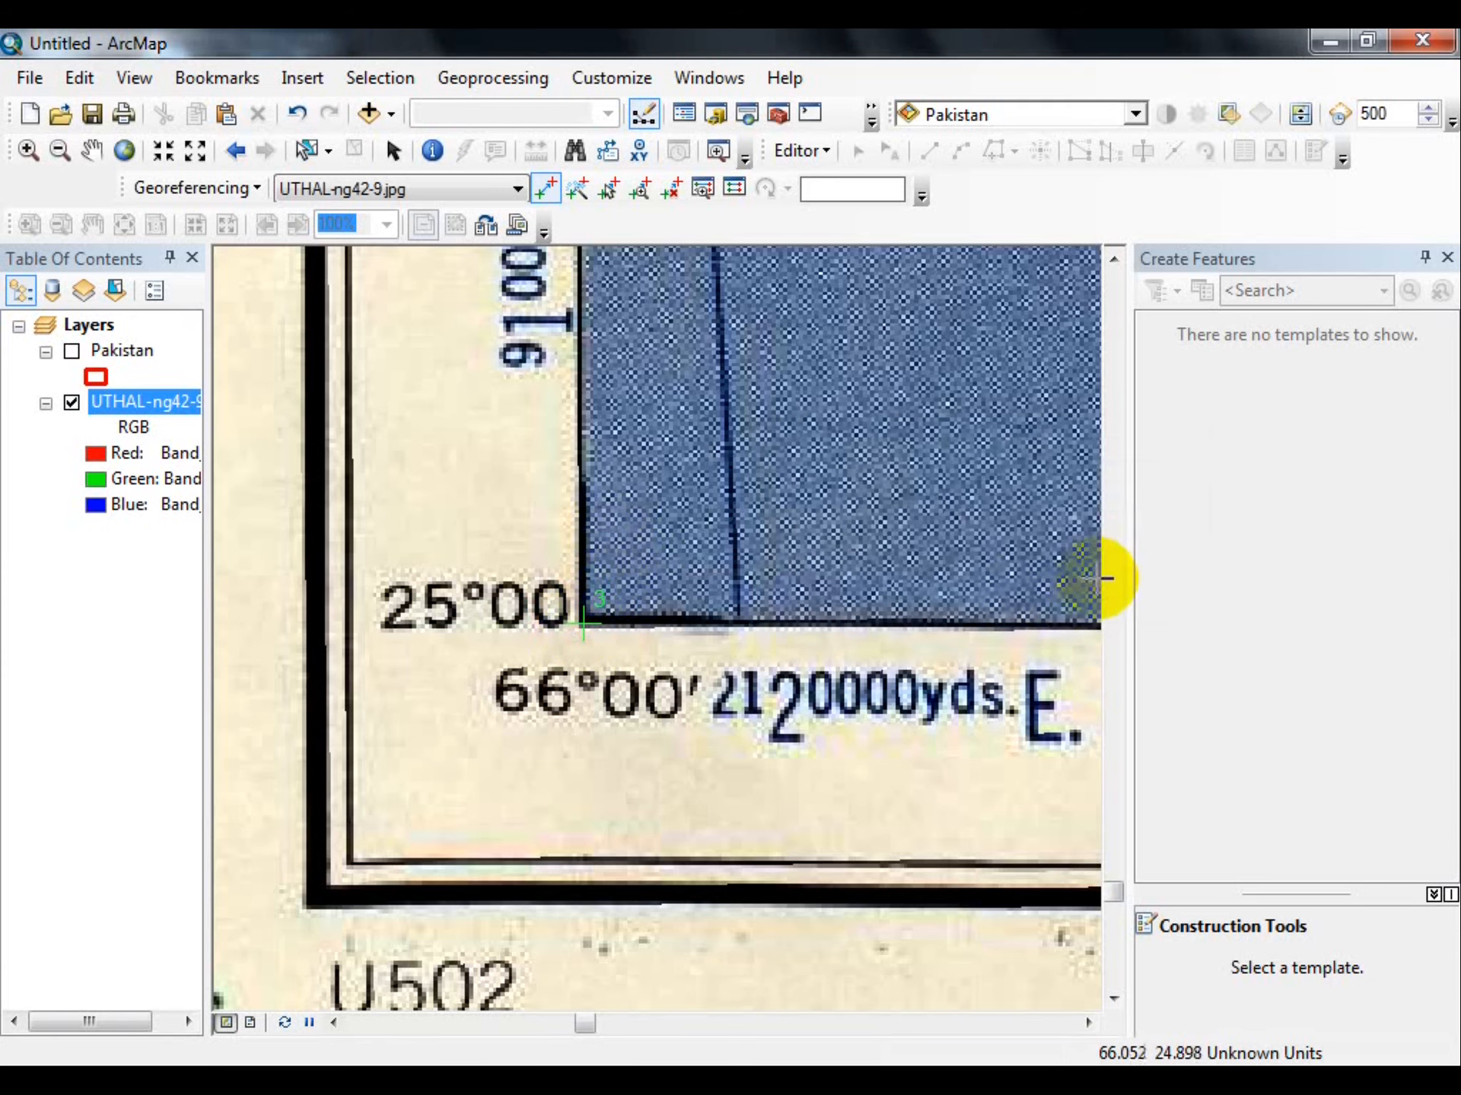
right_click(584, 622)
click(627, 704)
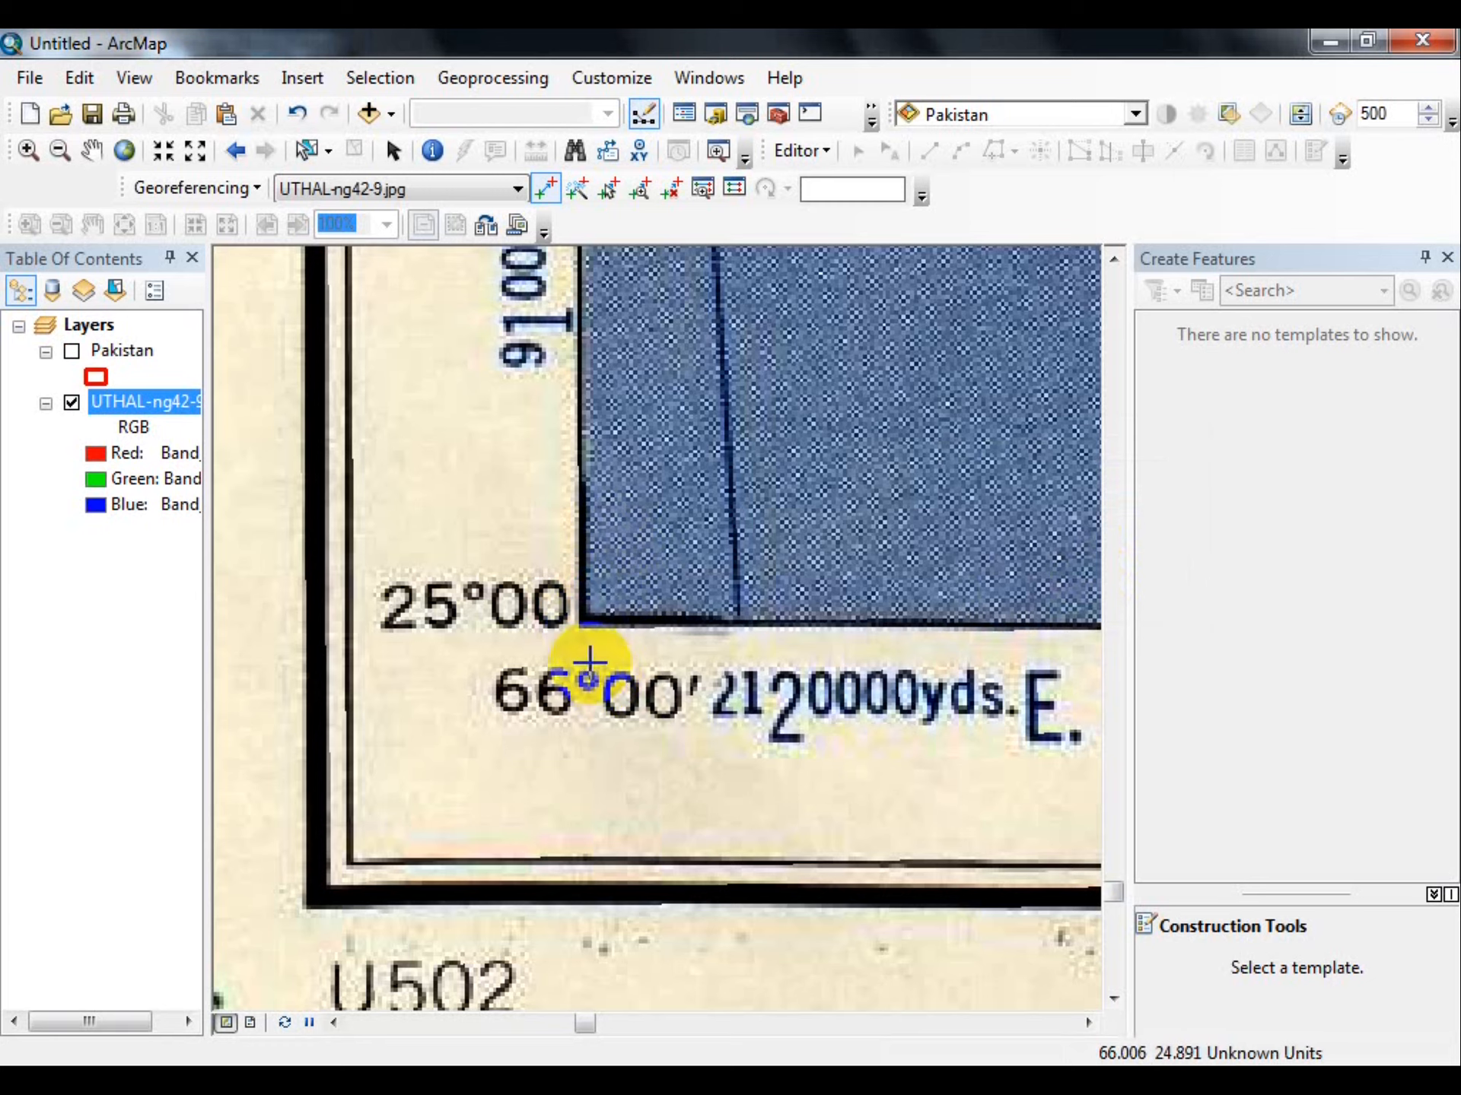
Add a georeferencing control point at the map grid's southwest corner with coordinates X 66 and Y 25.
click(582, 624)
right_click(582, 624)
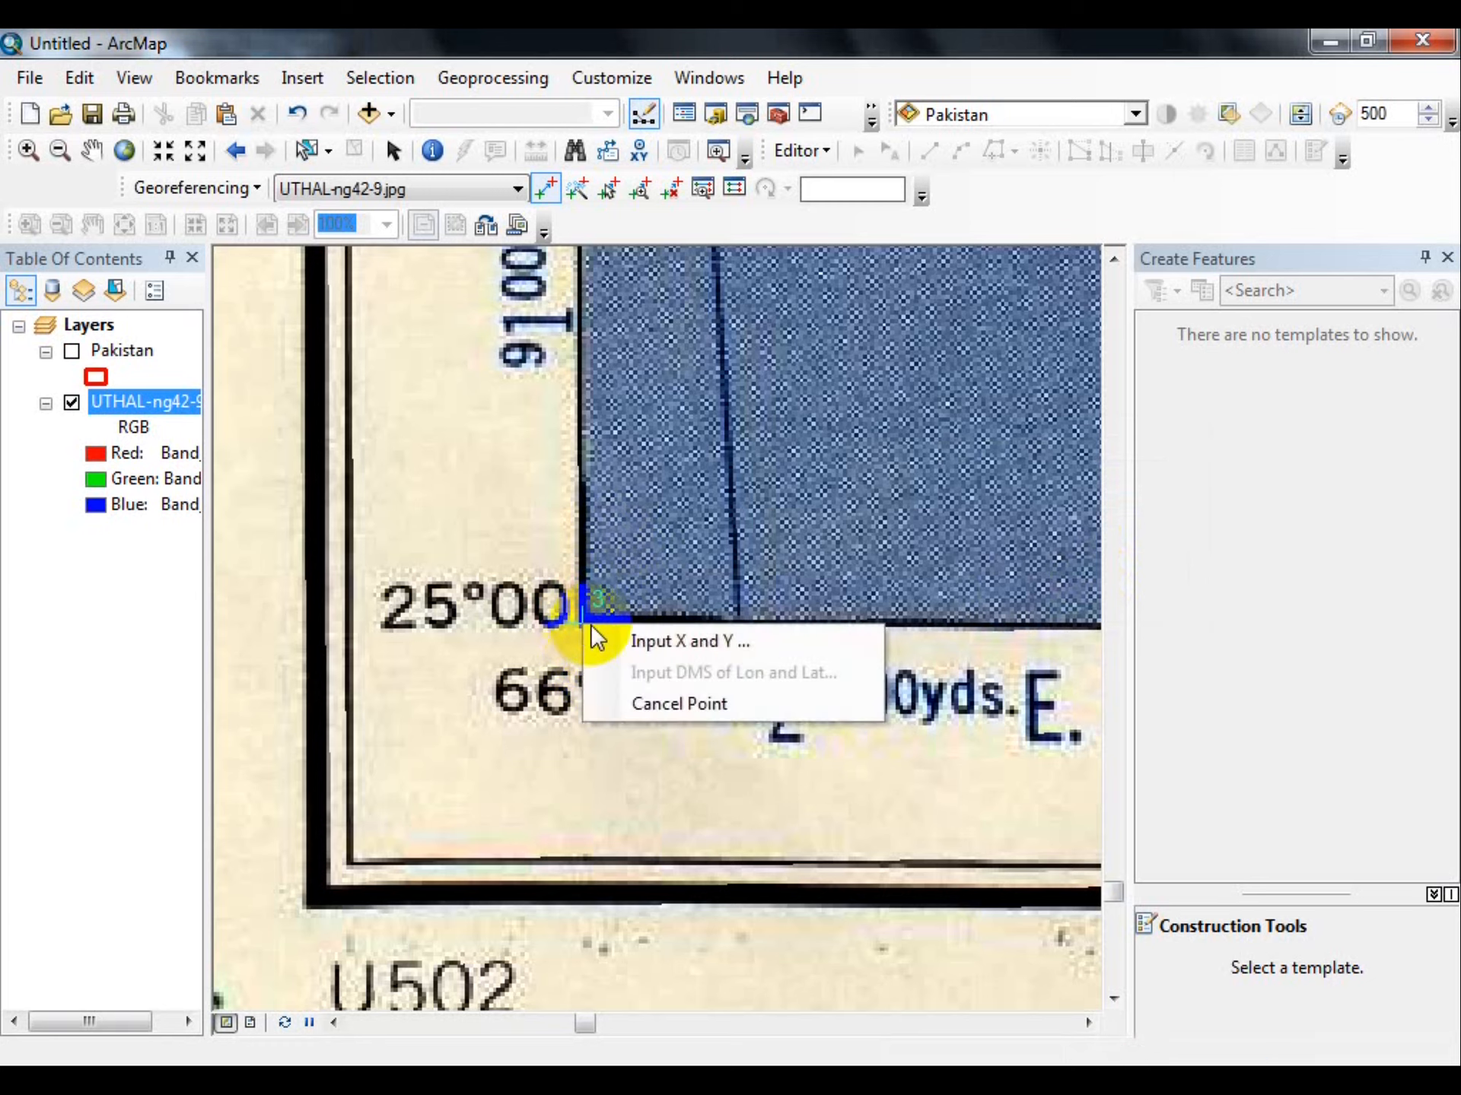
click(605, 635)
drag(687, 466, 933, 536)
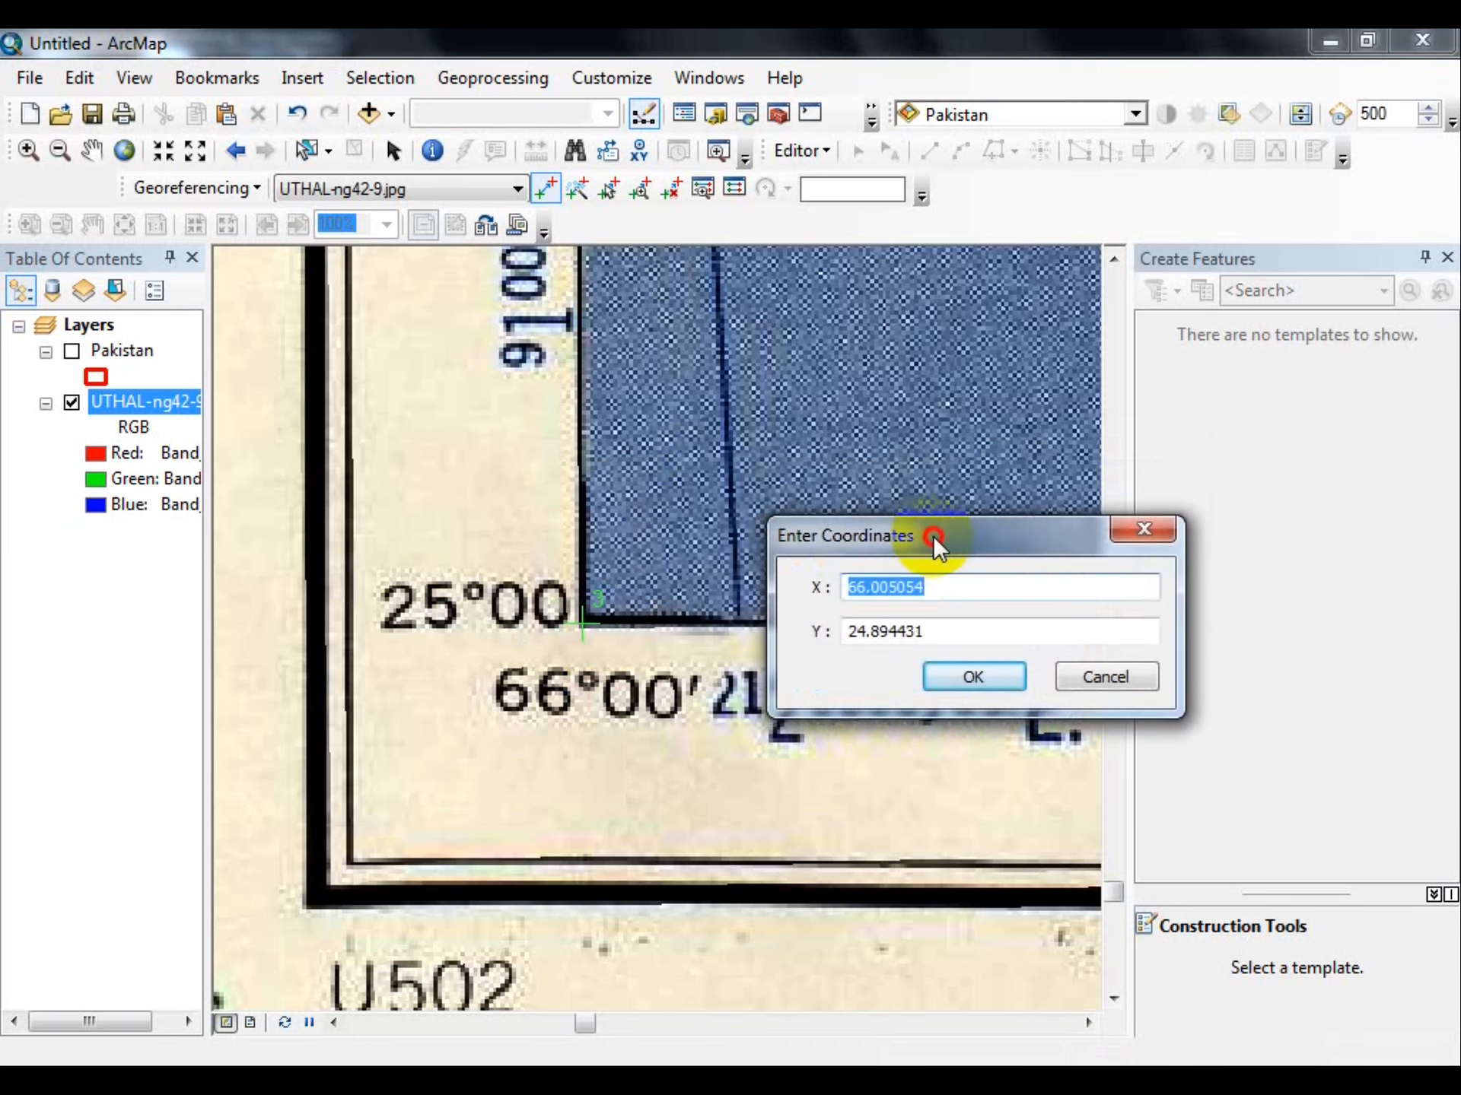
click(949, 586)
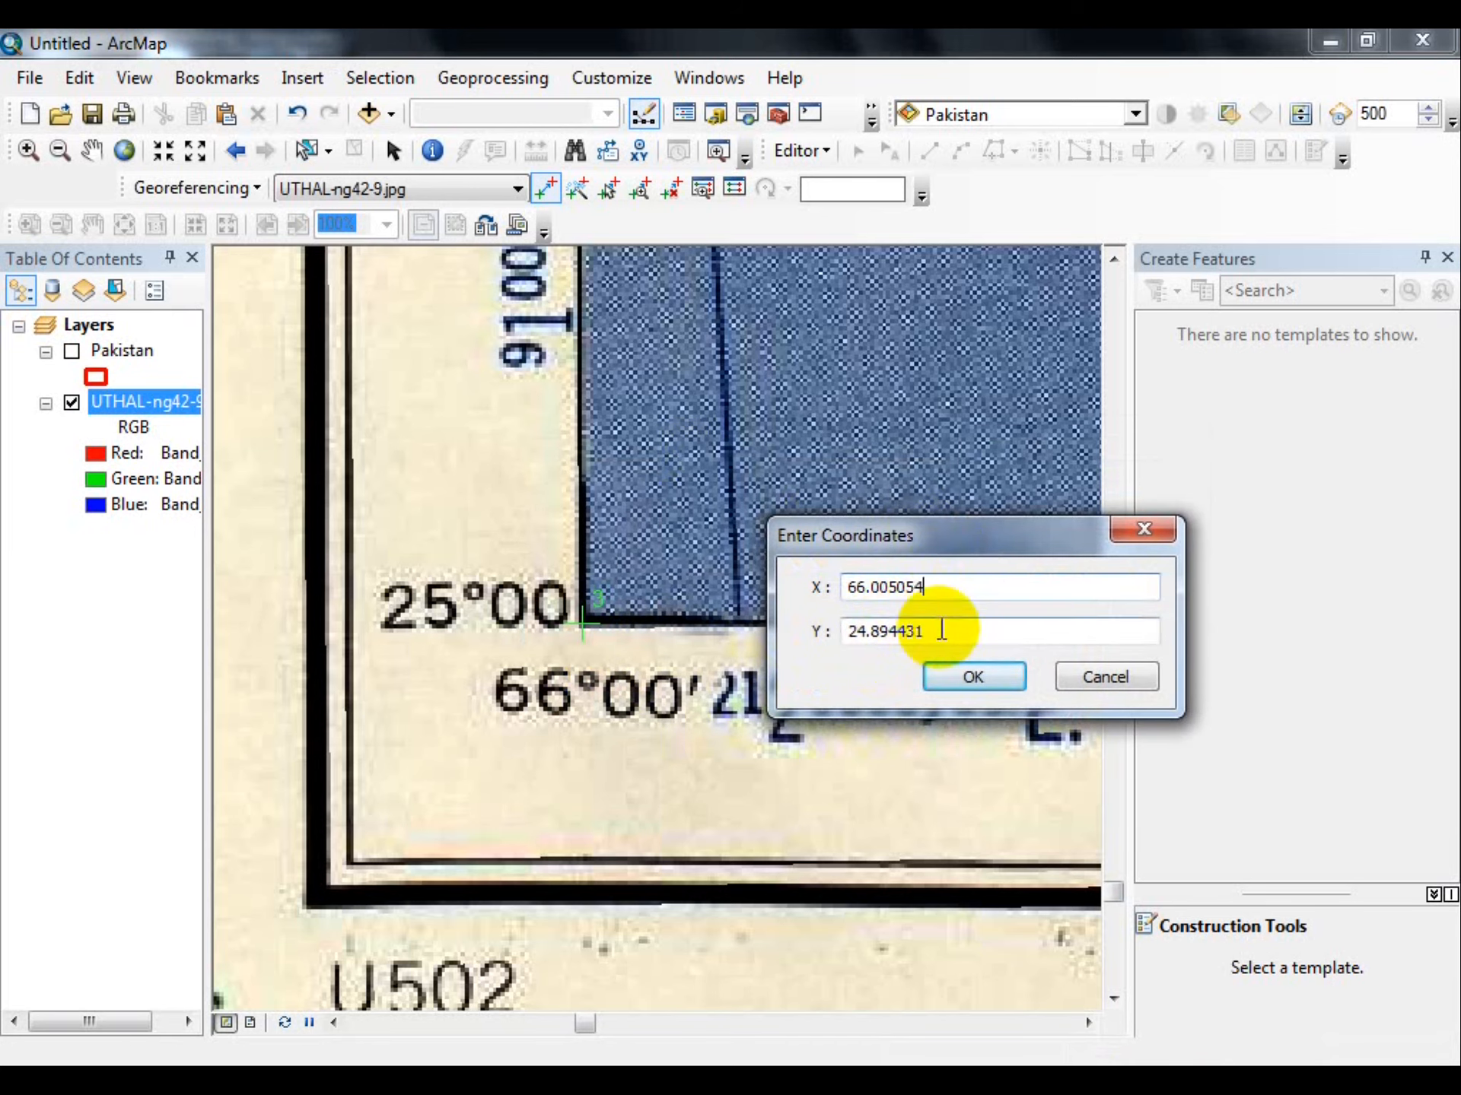
key(BackSpace)
key(BackSpace)
key(BackSpace)
key(BackSpace)
key(BackSpace)
key(BackSpace)
key(BackSpace)
key(Tab)
text(25)
click(956, 674)
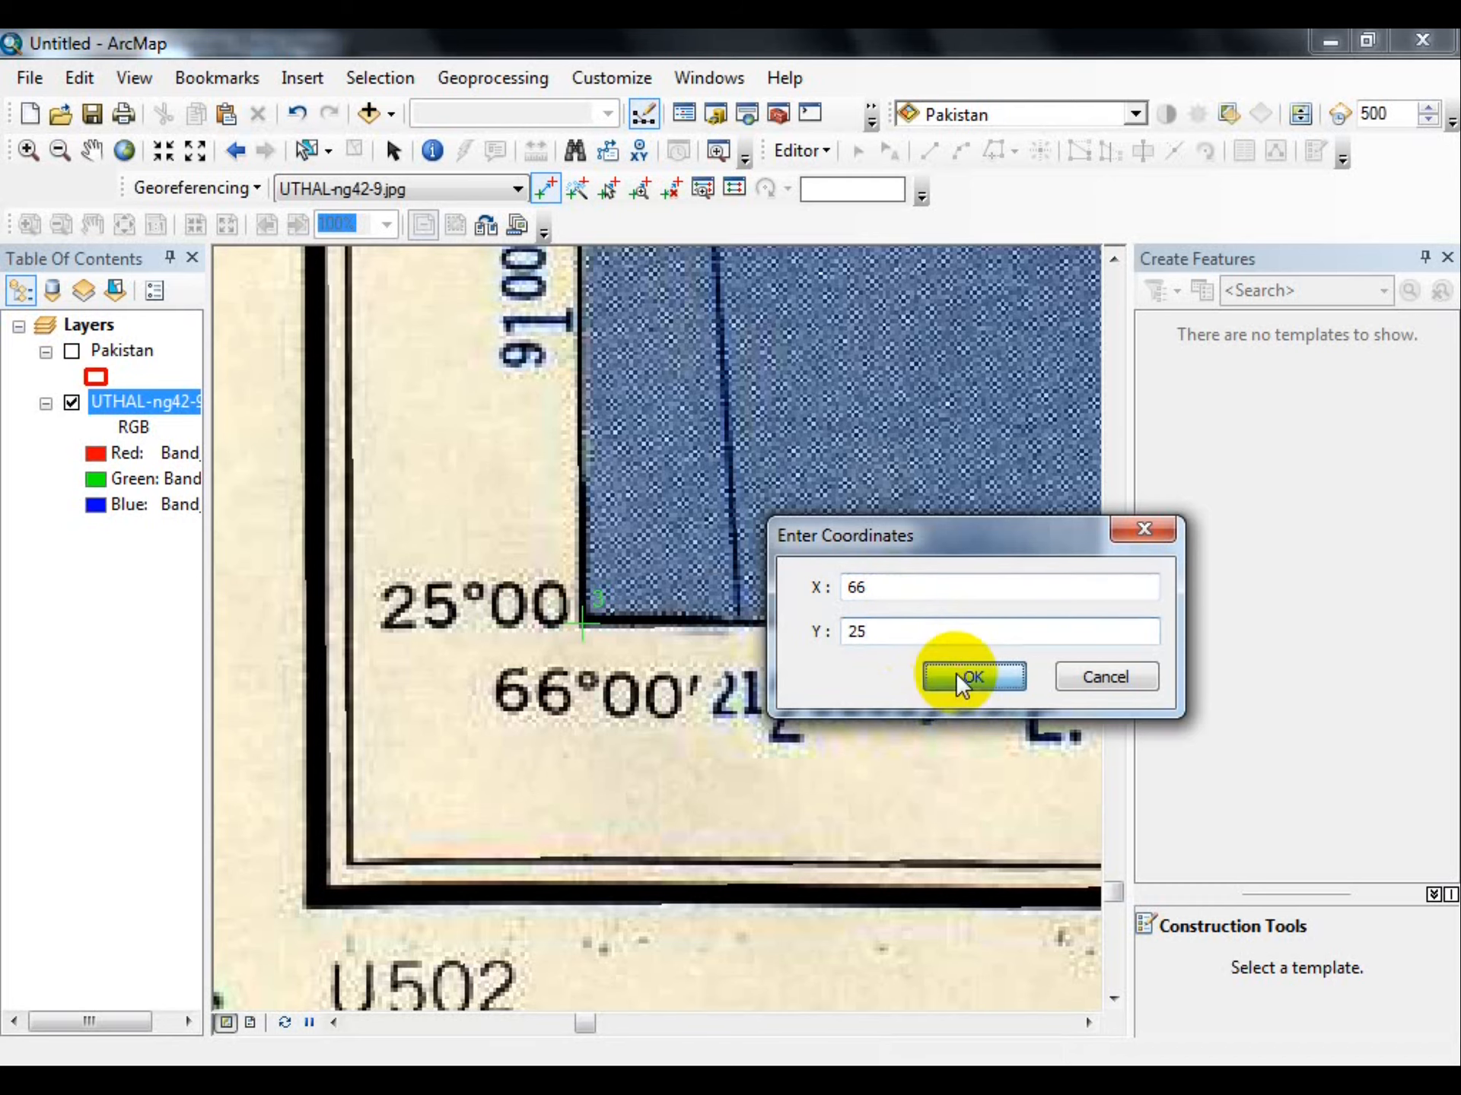
Add a georeferencing control point at the map grid's southeast corner with coordinates X 67.5 and Y 25.
right_click(112, 411)
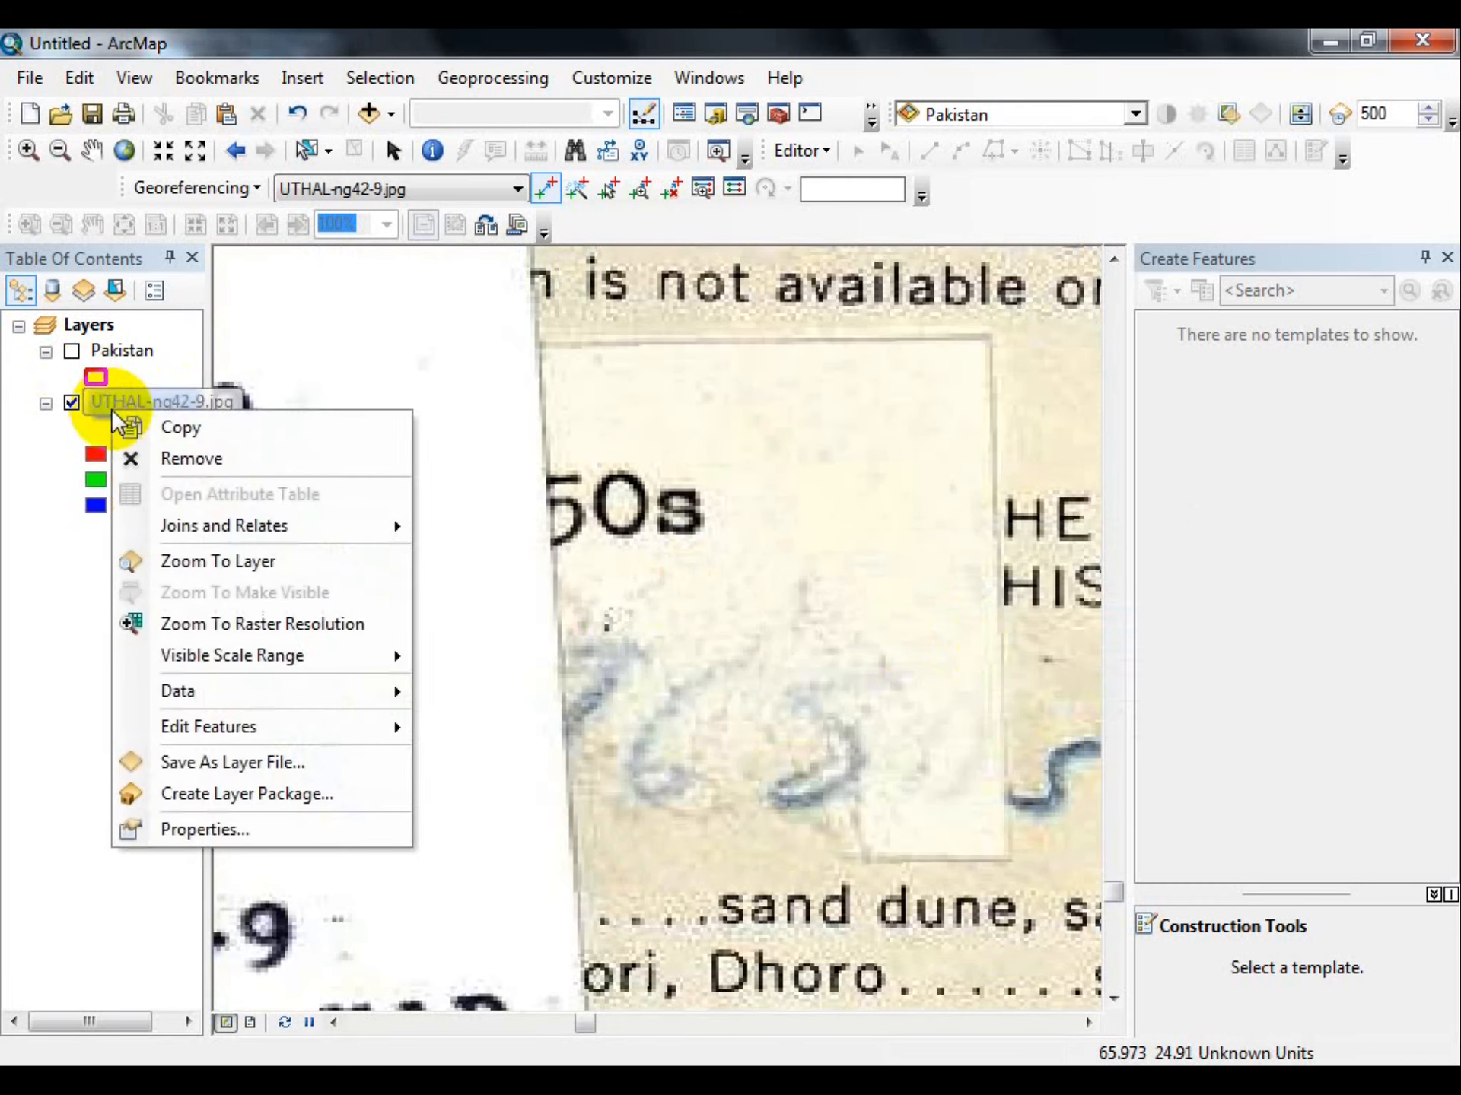
click(185, 561)
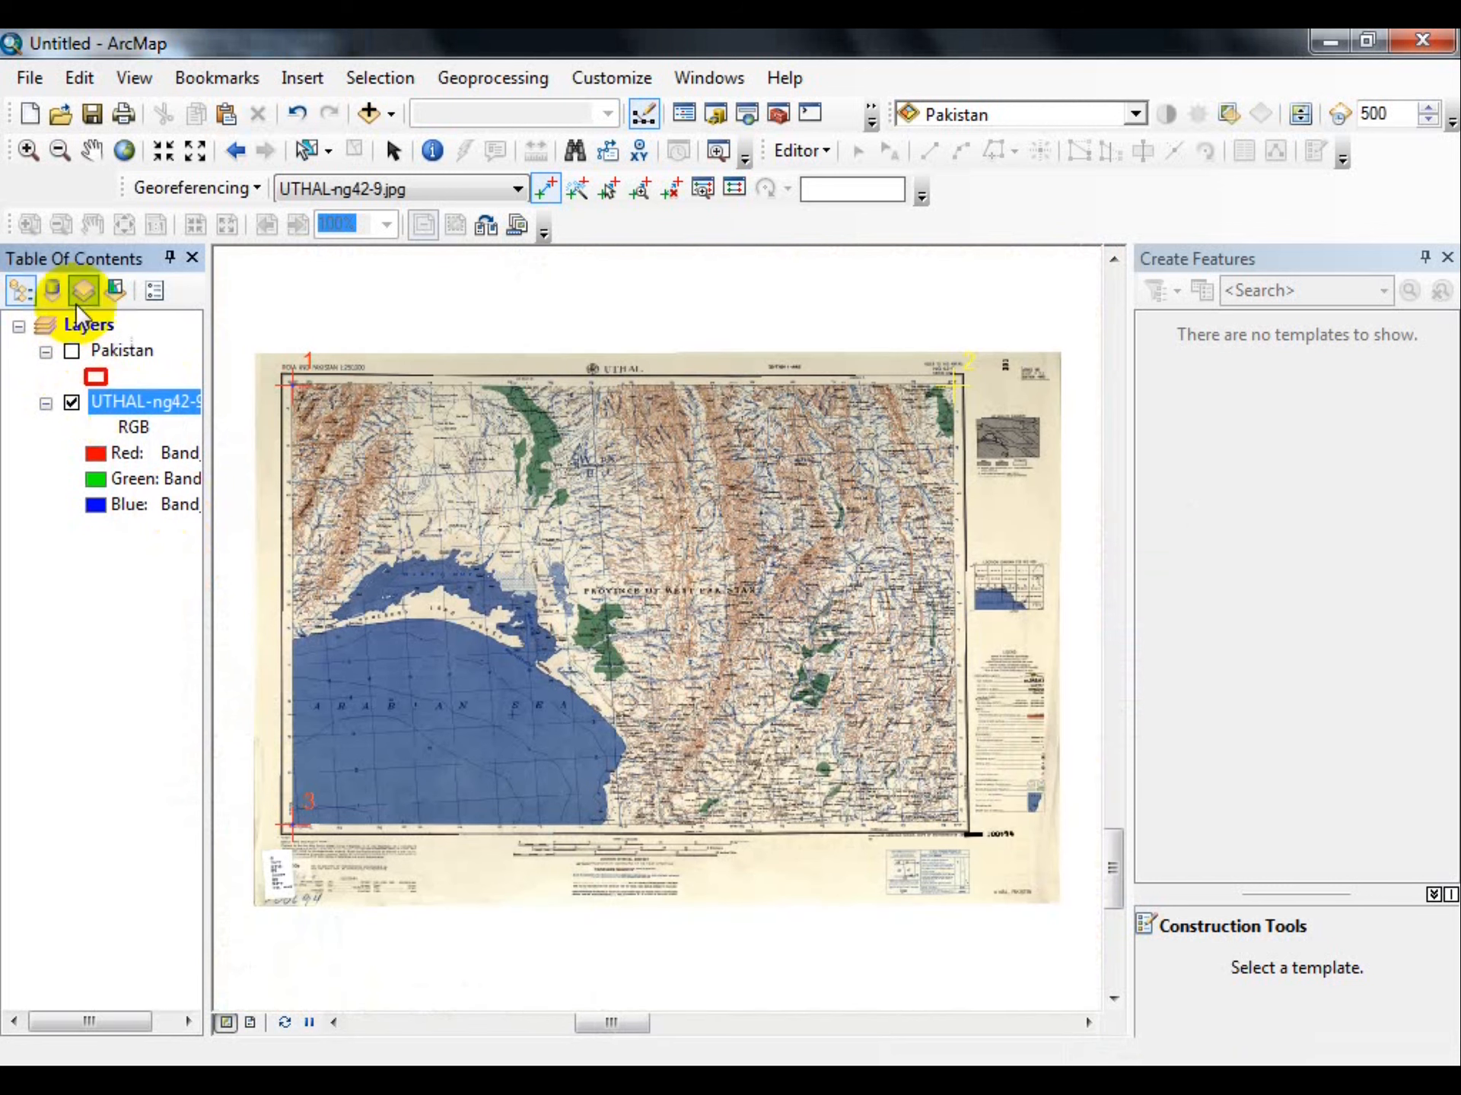
click(28, 149)
drag(942, 786, 994, 870)
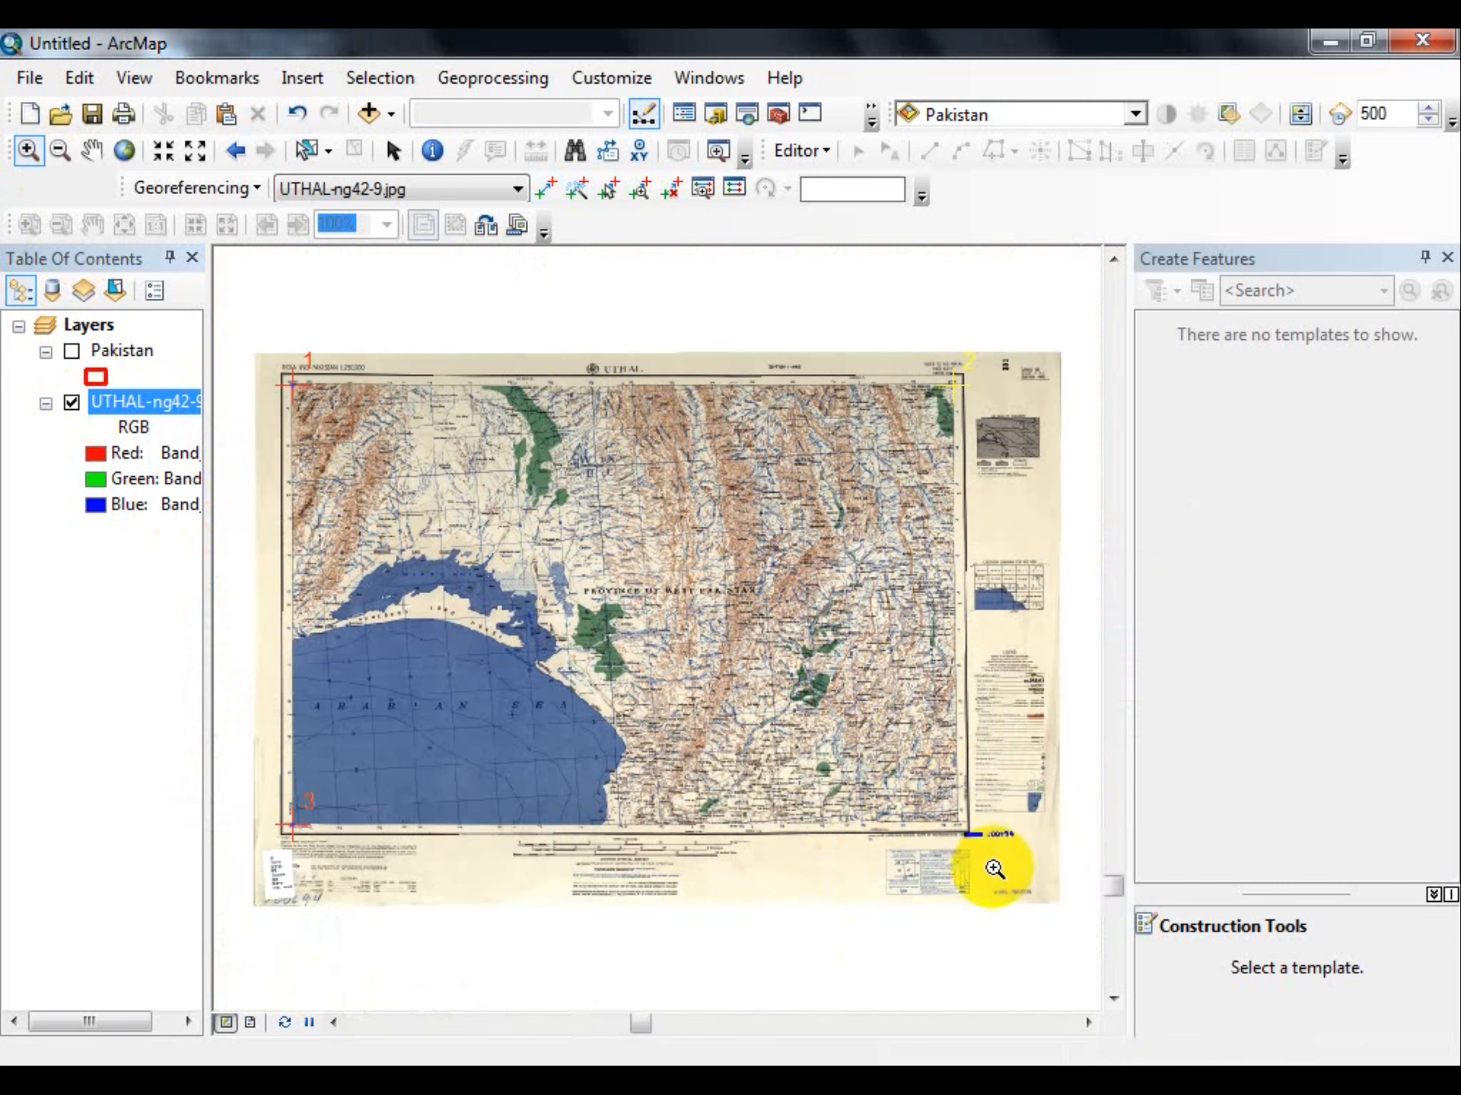
drag(498, 466, 662, 724)
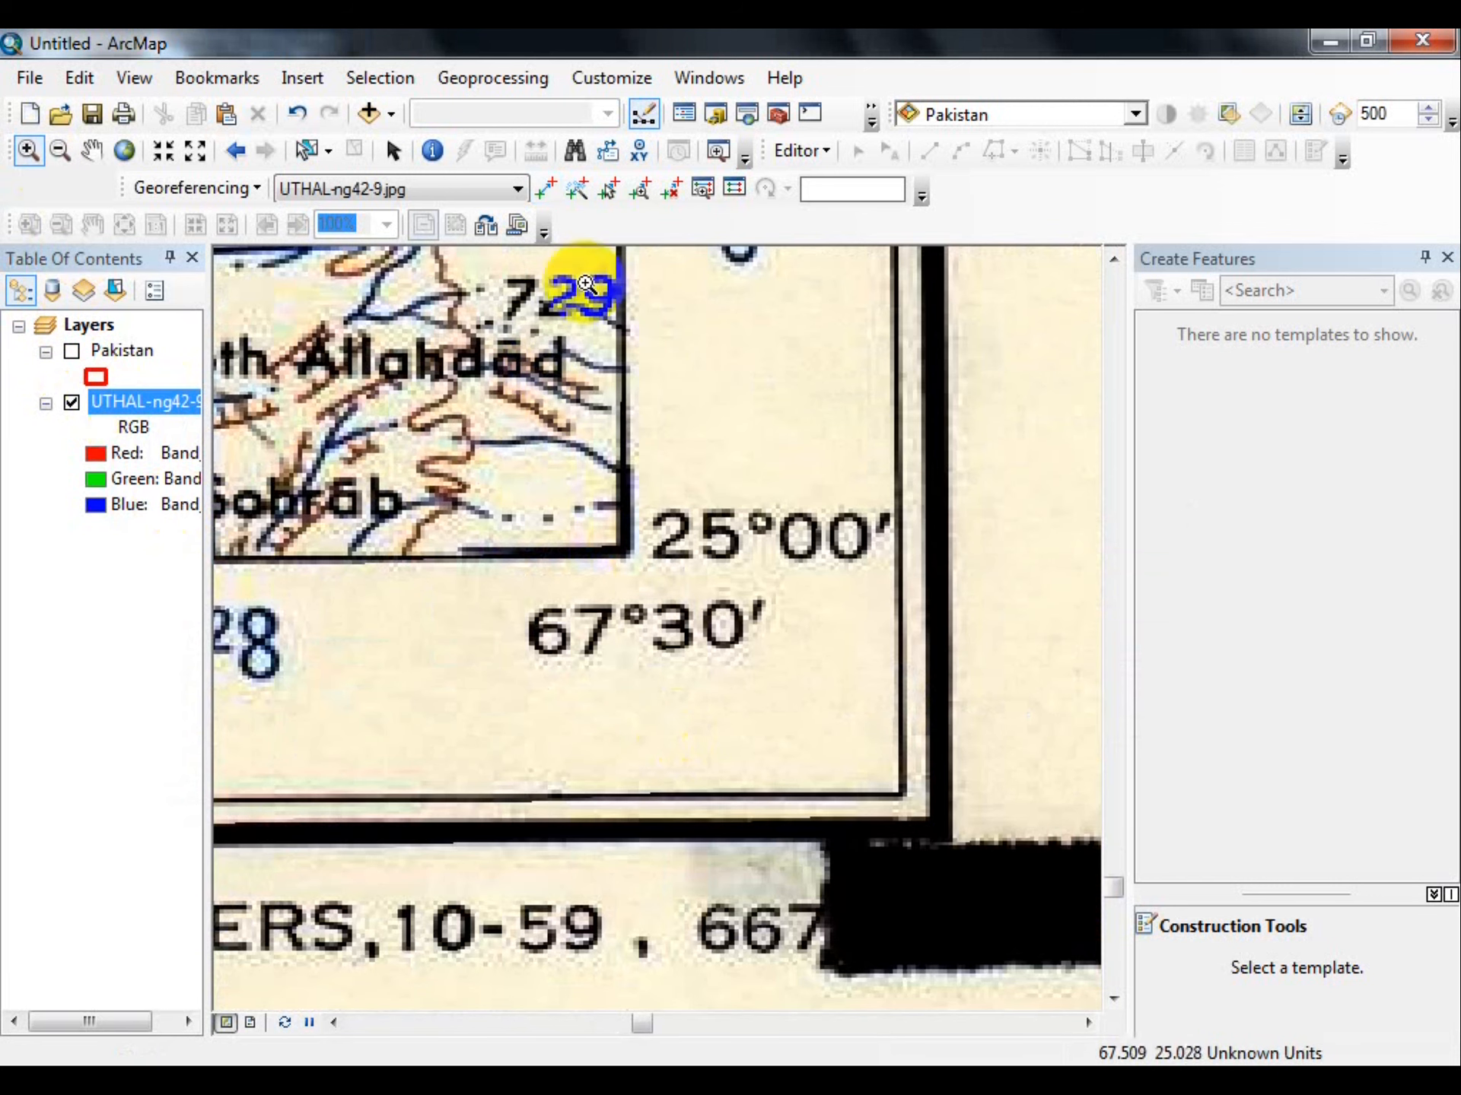
click(547, 189)
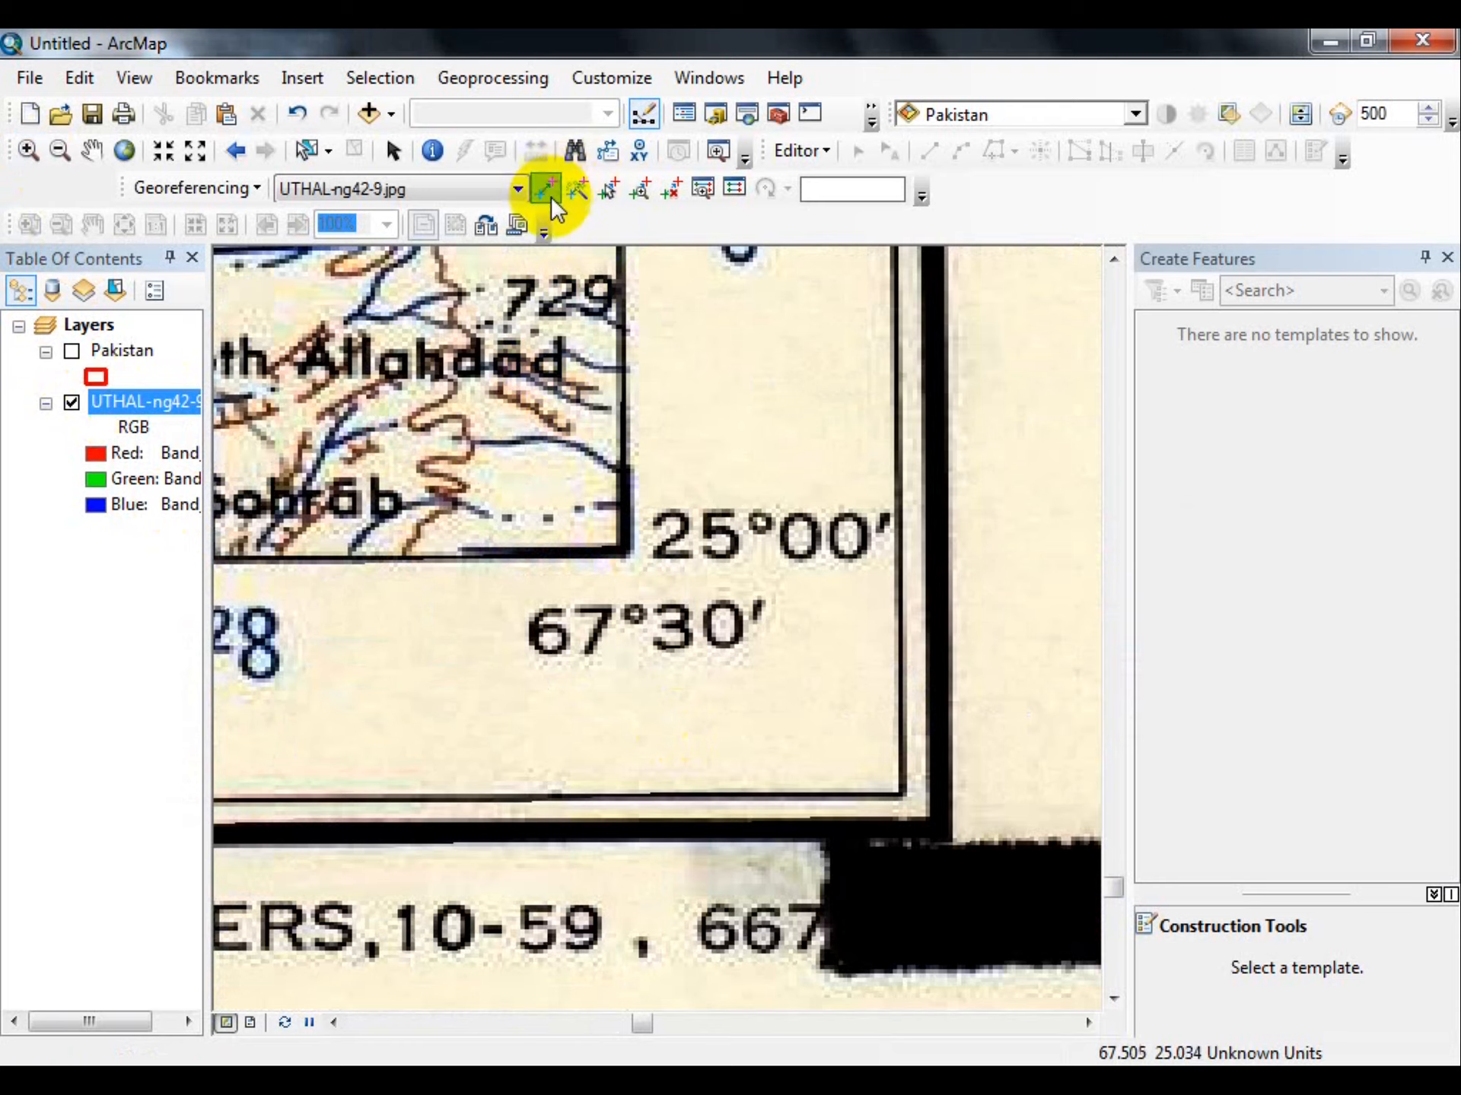
right_click(626, 554)
click(655, 567)
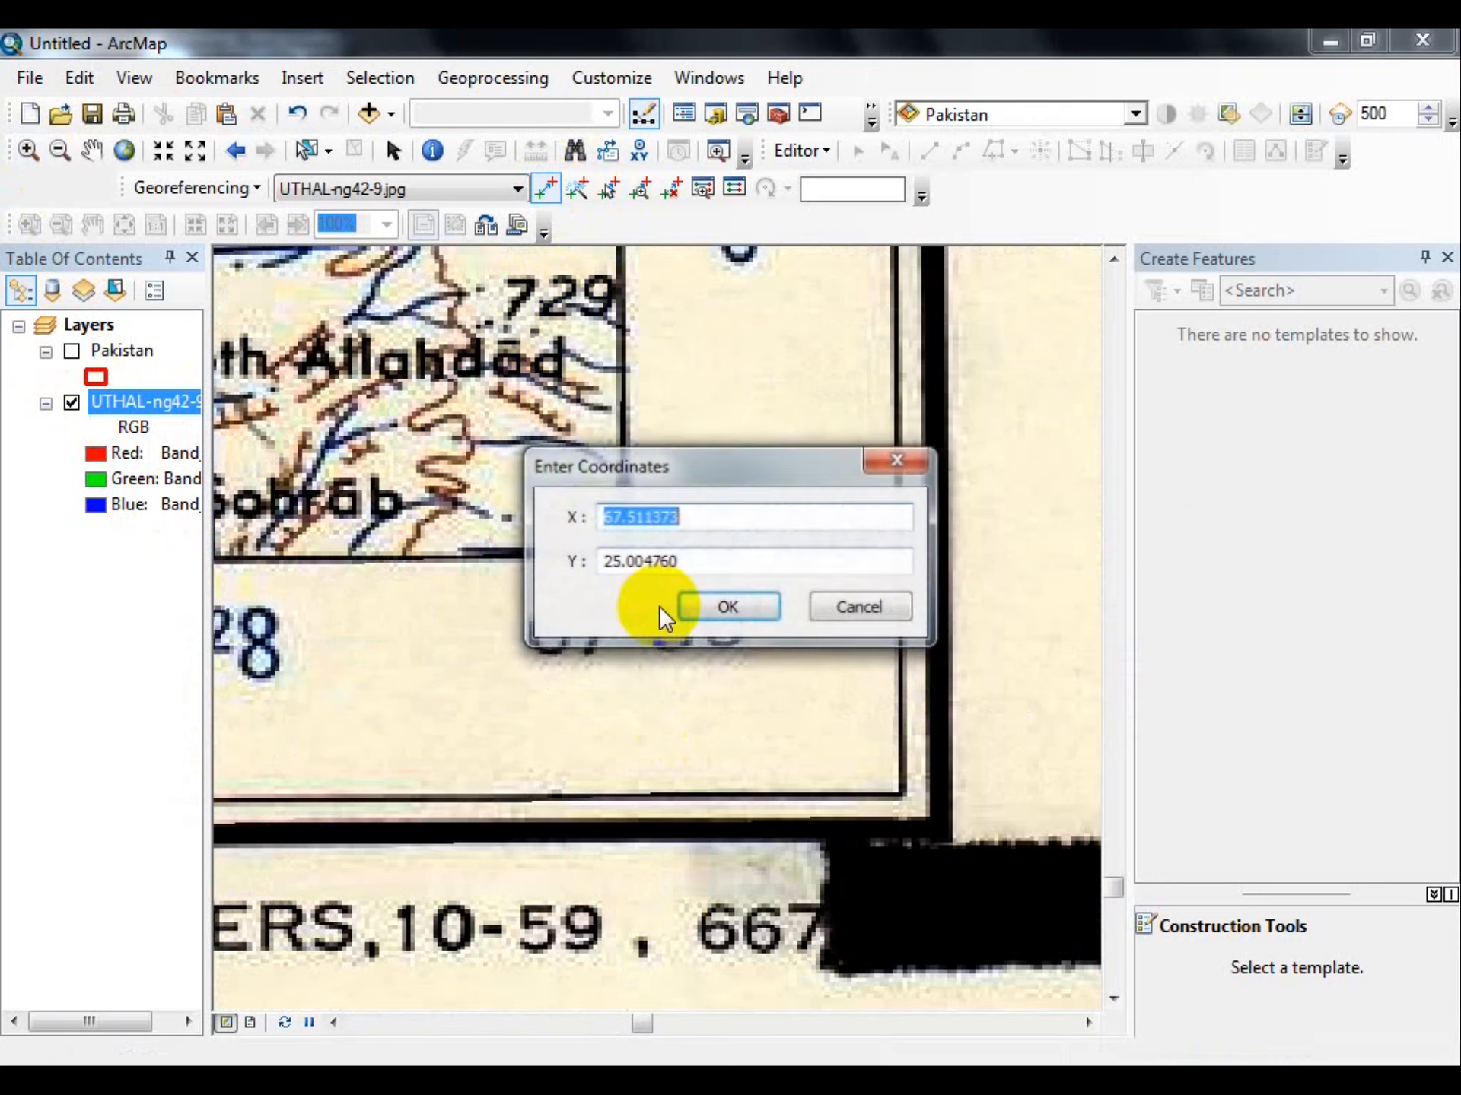
drag(701, 463, 880, 658)
drag(777, 664, 793, 721)
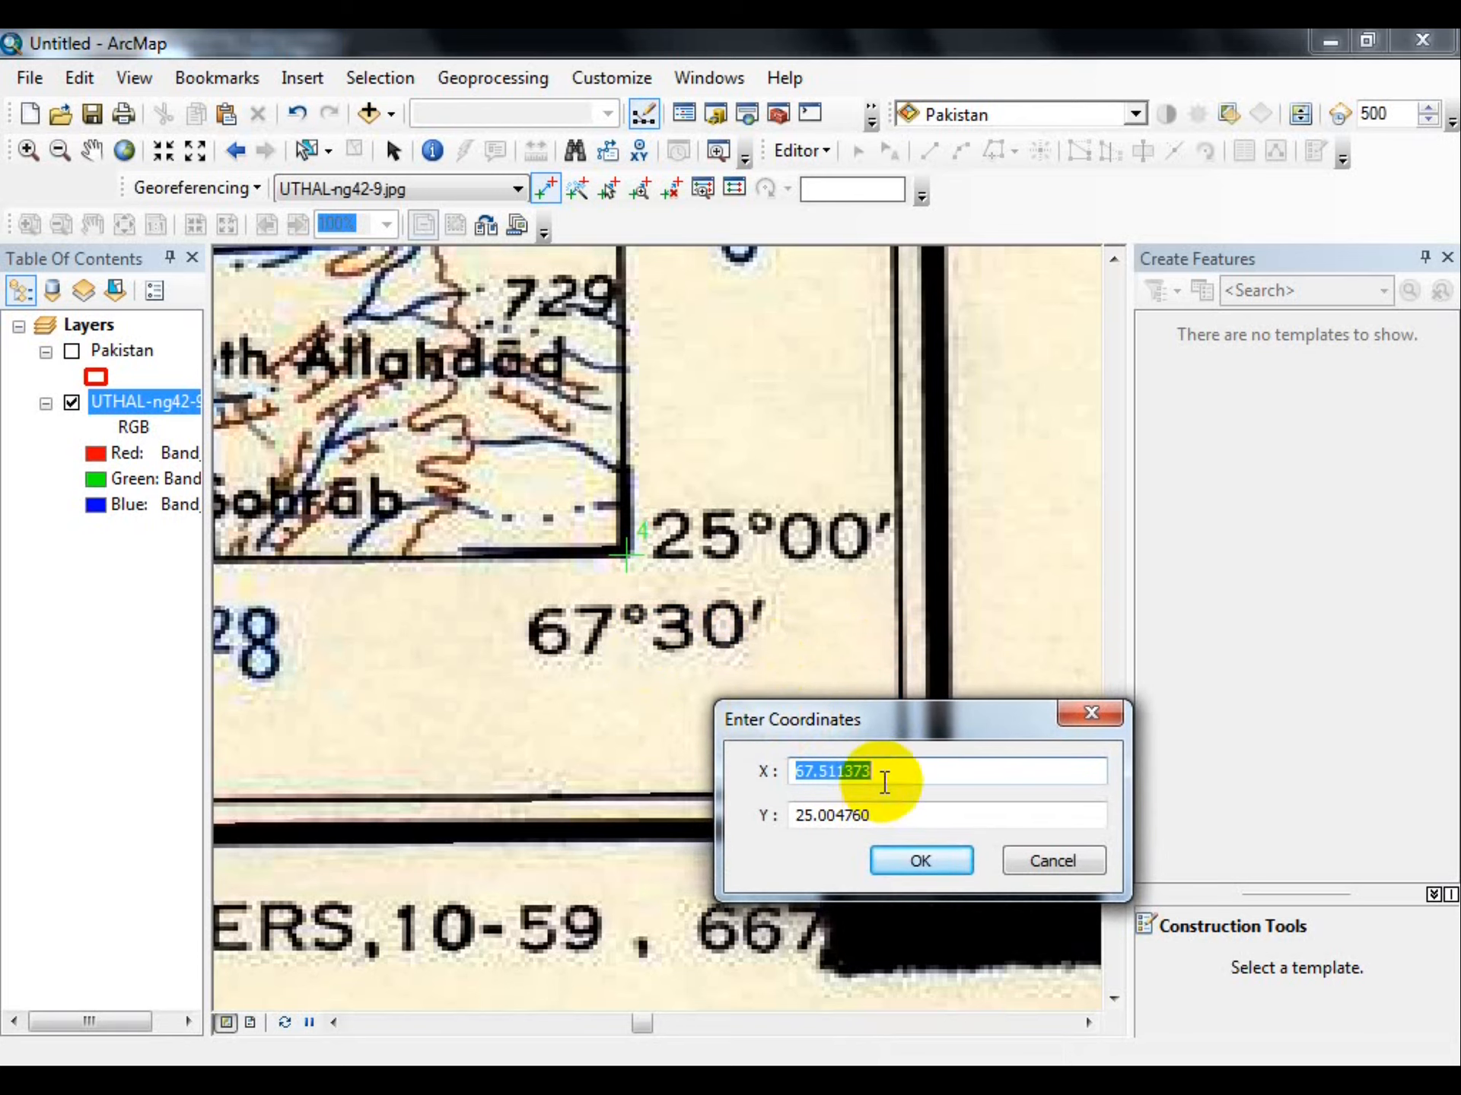
text(67.5)
key(Tab)
text(25)
click(904, 860)
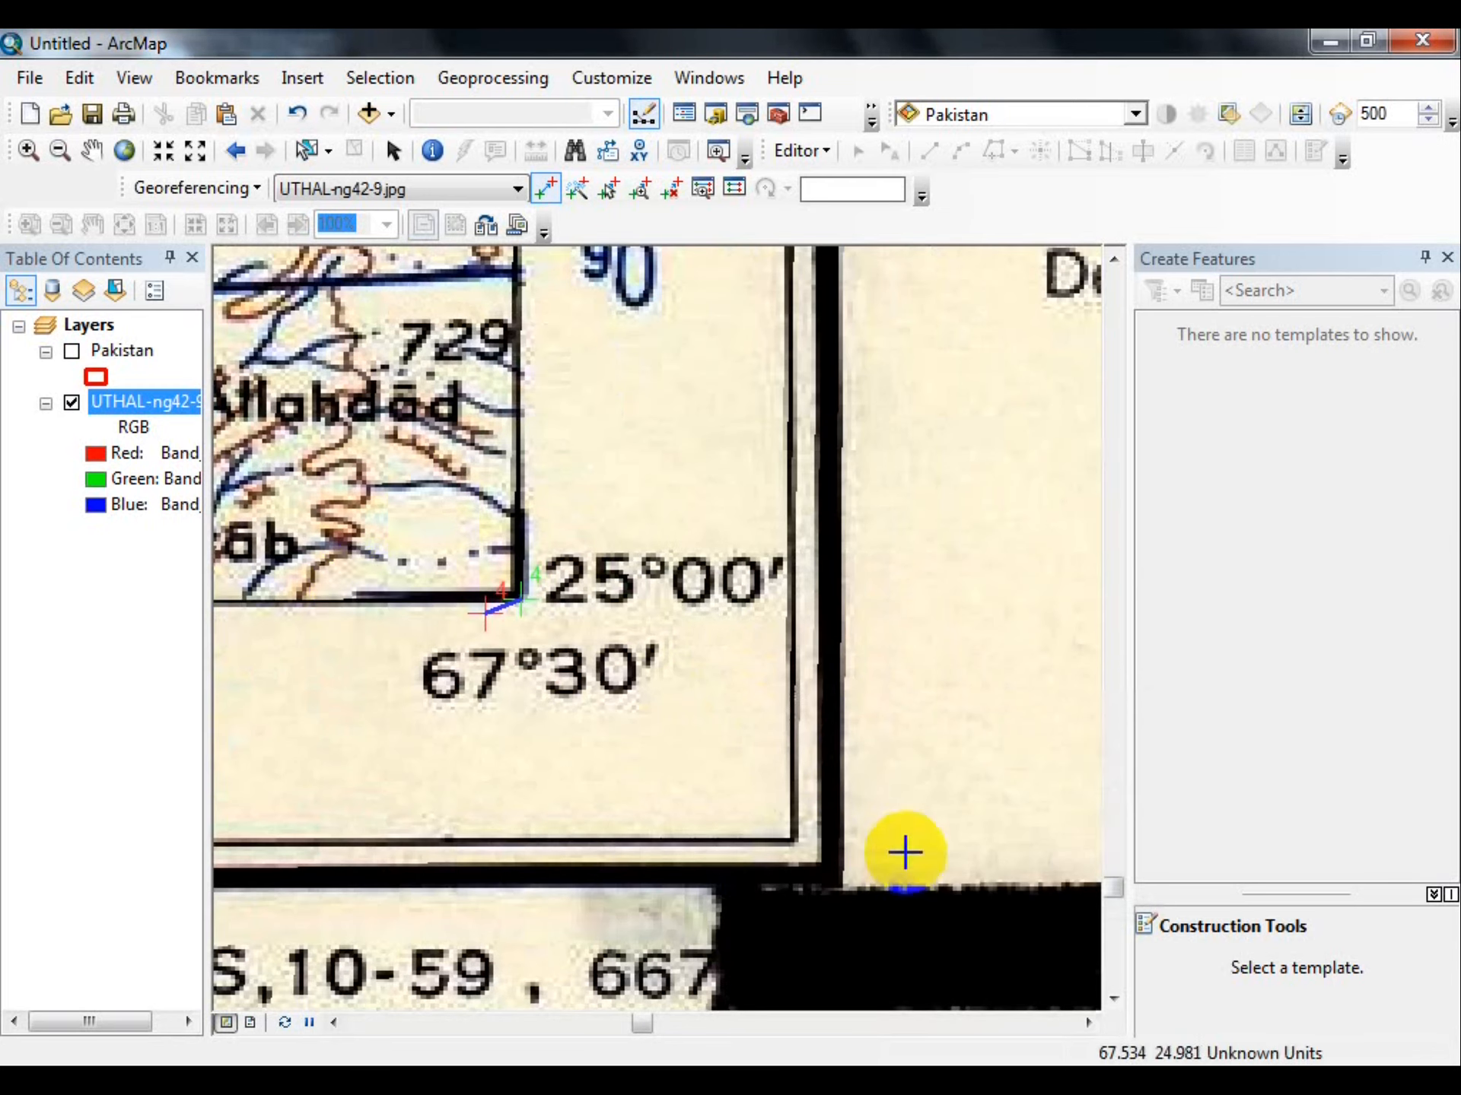
Show the Pakistan boundary layer over the full extent of the georeferenced map sheet to check the alignment.
right_click(135, 401)
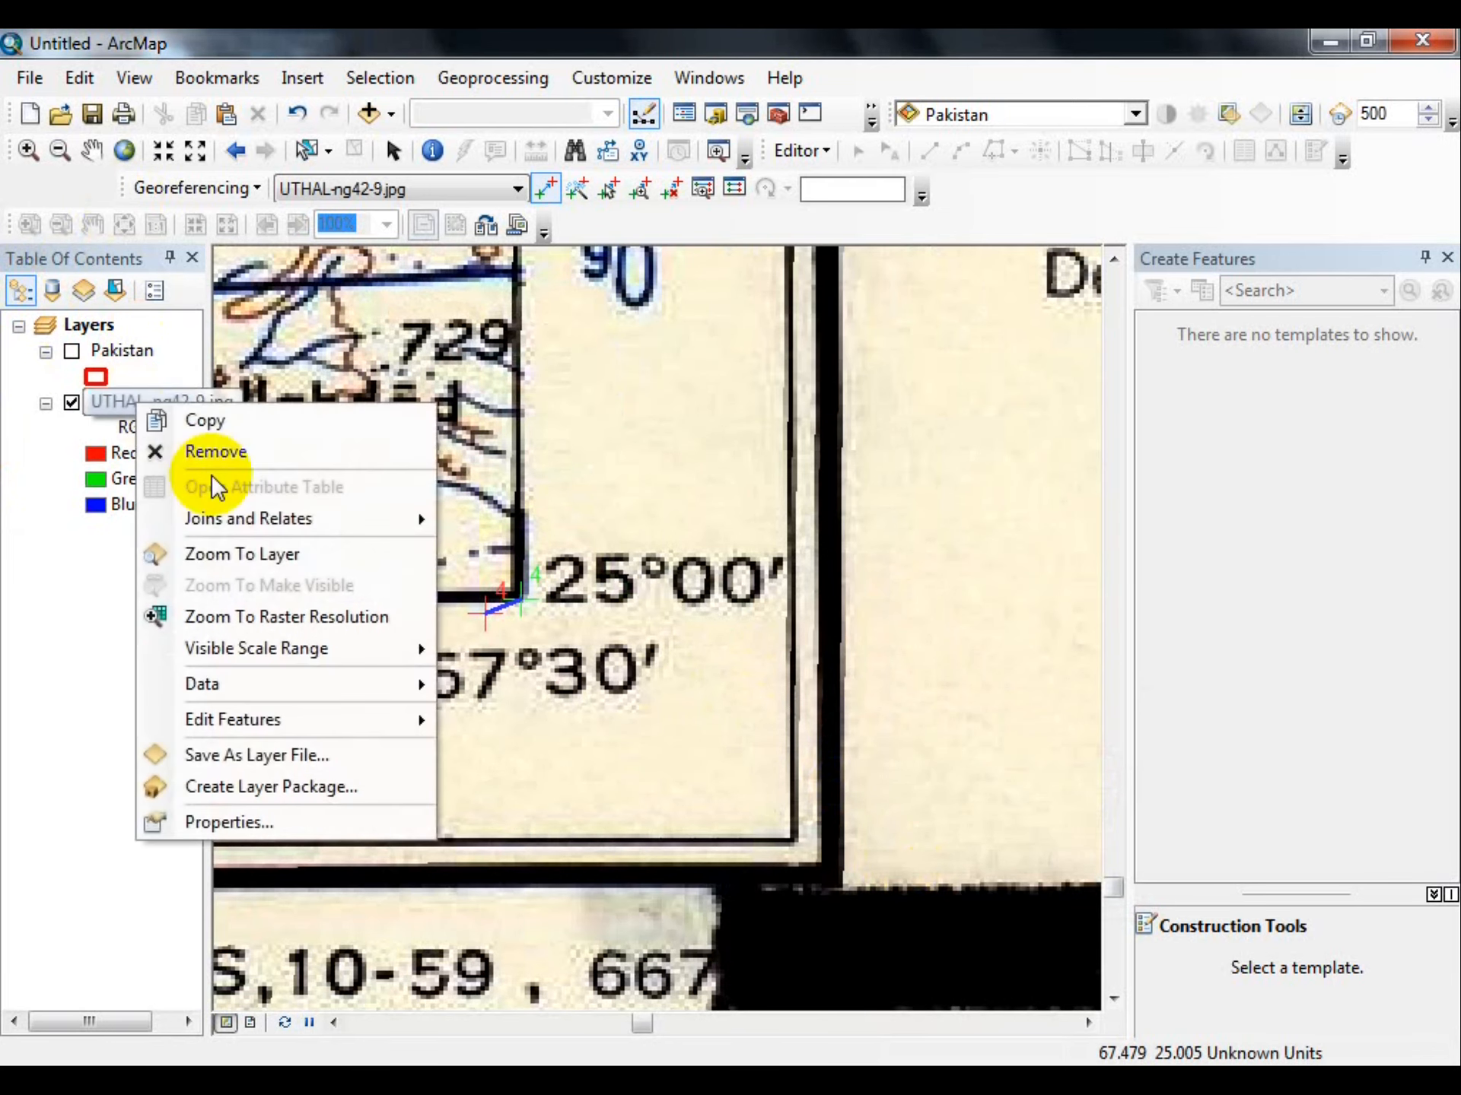
click(228, 553)
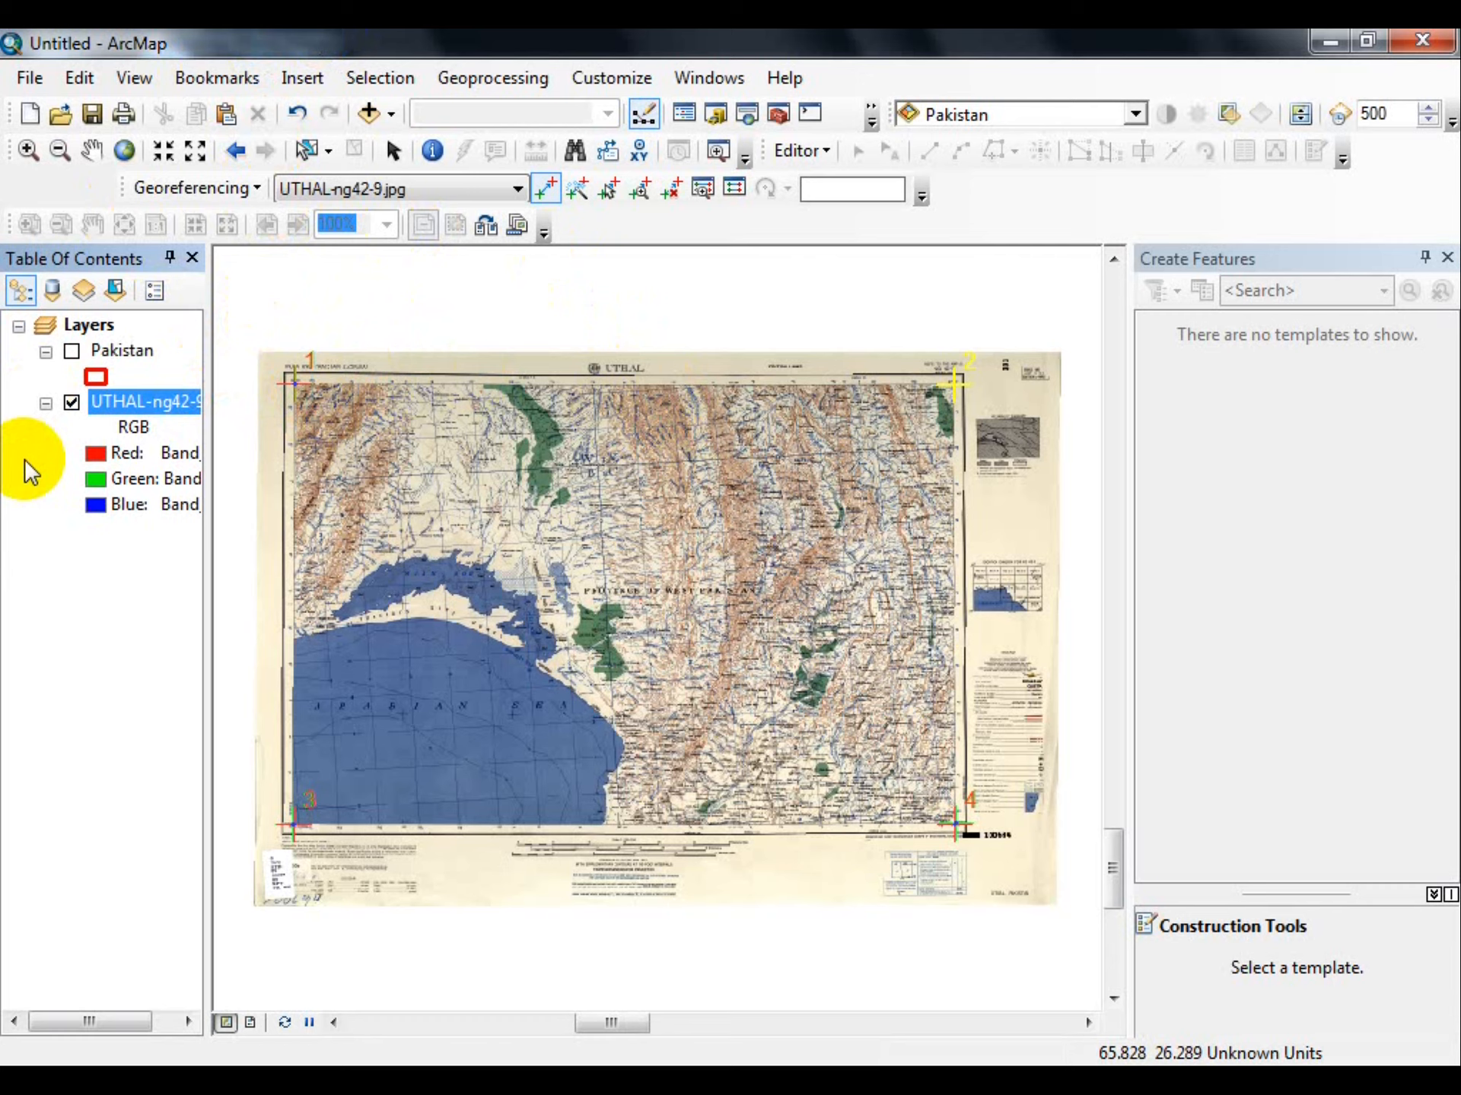
click(73, 353)
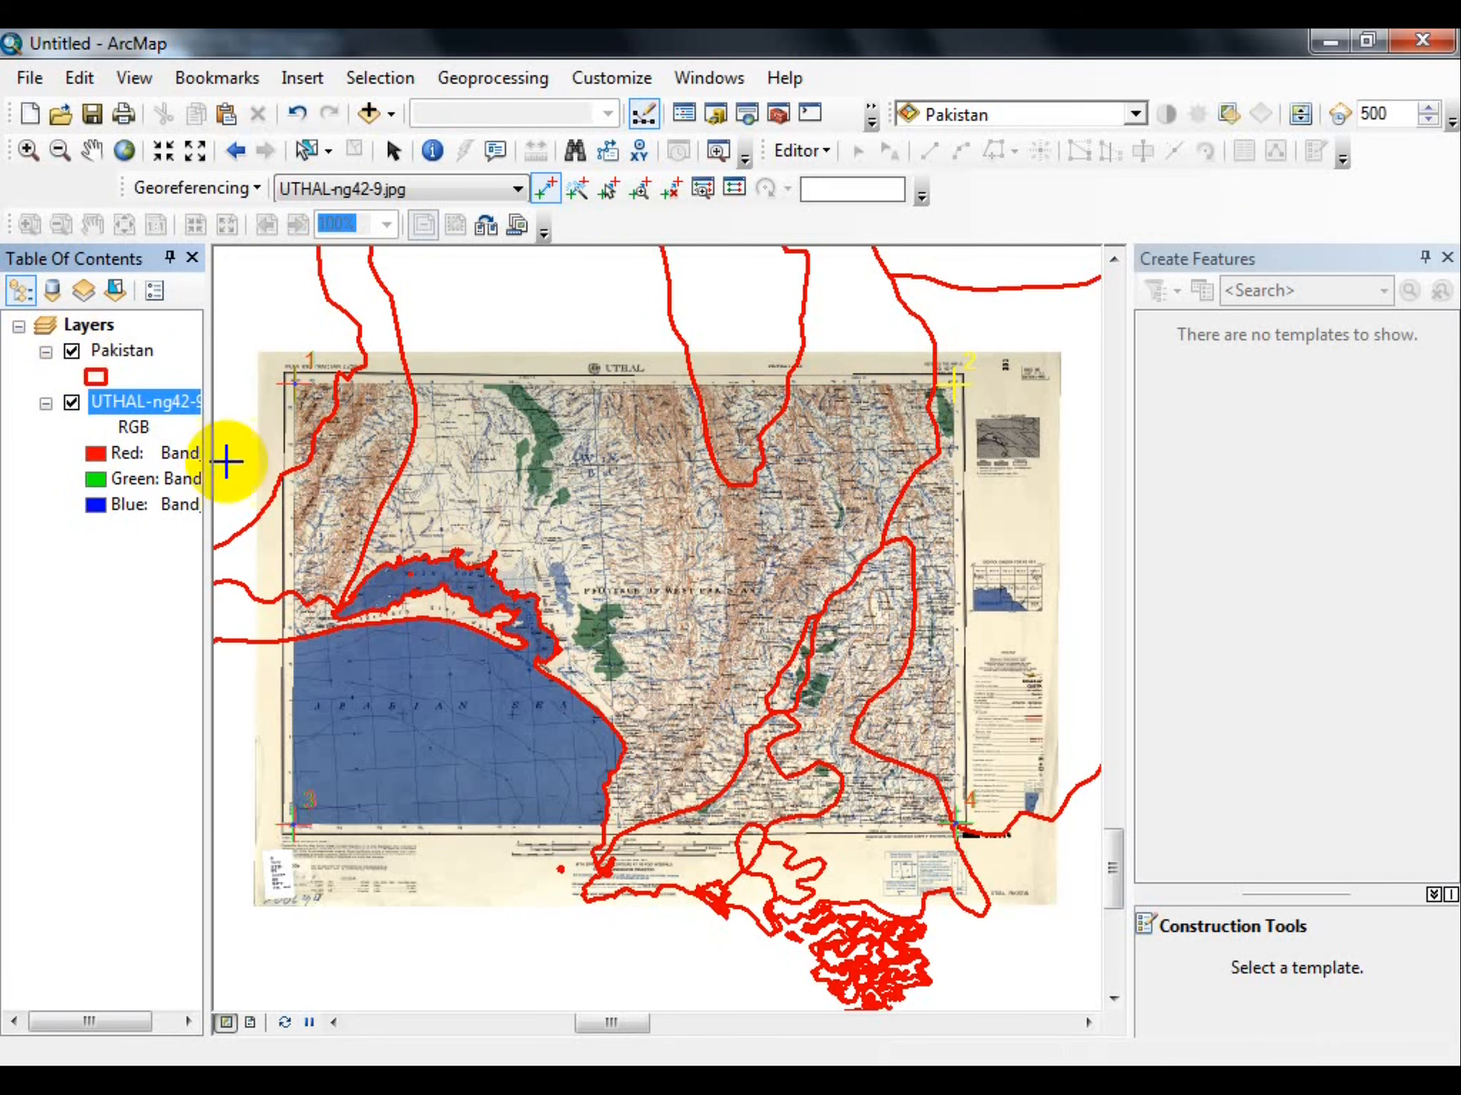
Examine how the Pakistan layer's coastline and boundaries align with the scanned map around Miani Hor and the Arabian Sea coast.
scroll(391, 606, up, 3)
scroll(409, 616, down, 2)
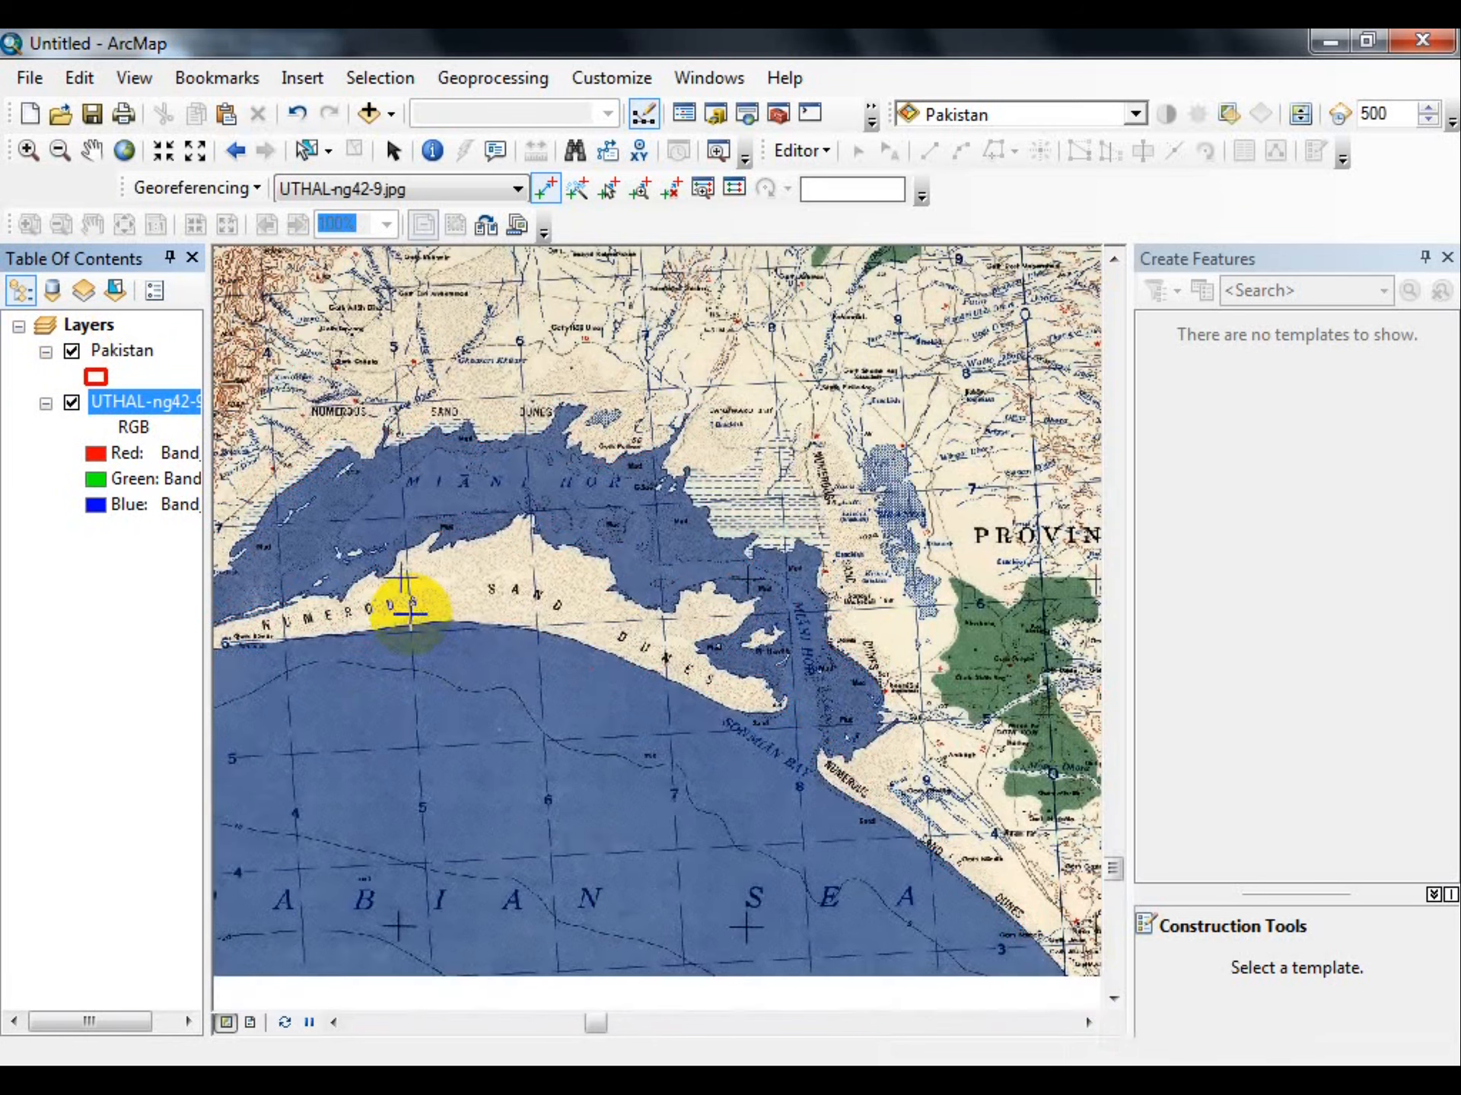
scroll(409, 616, down, 4)
scroll(648, 747, up, 5)
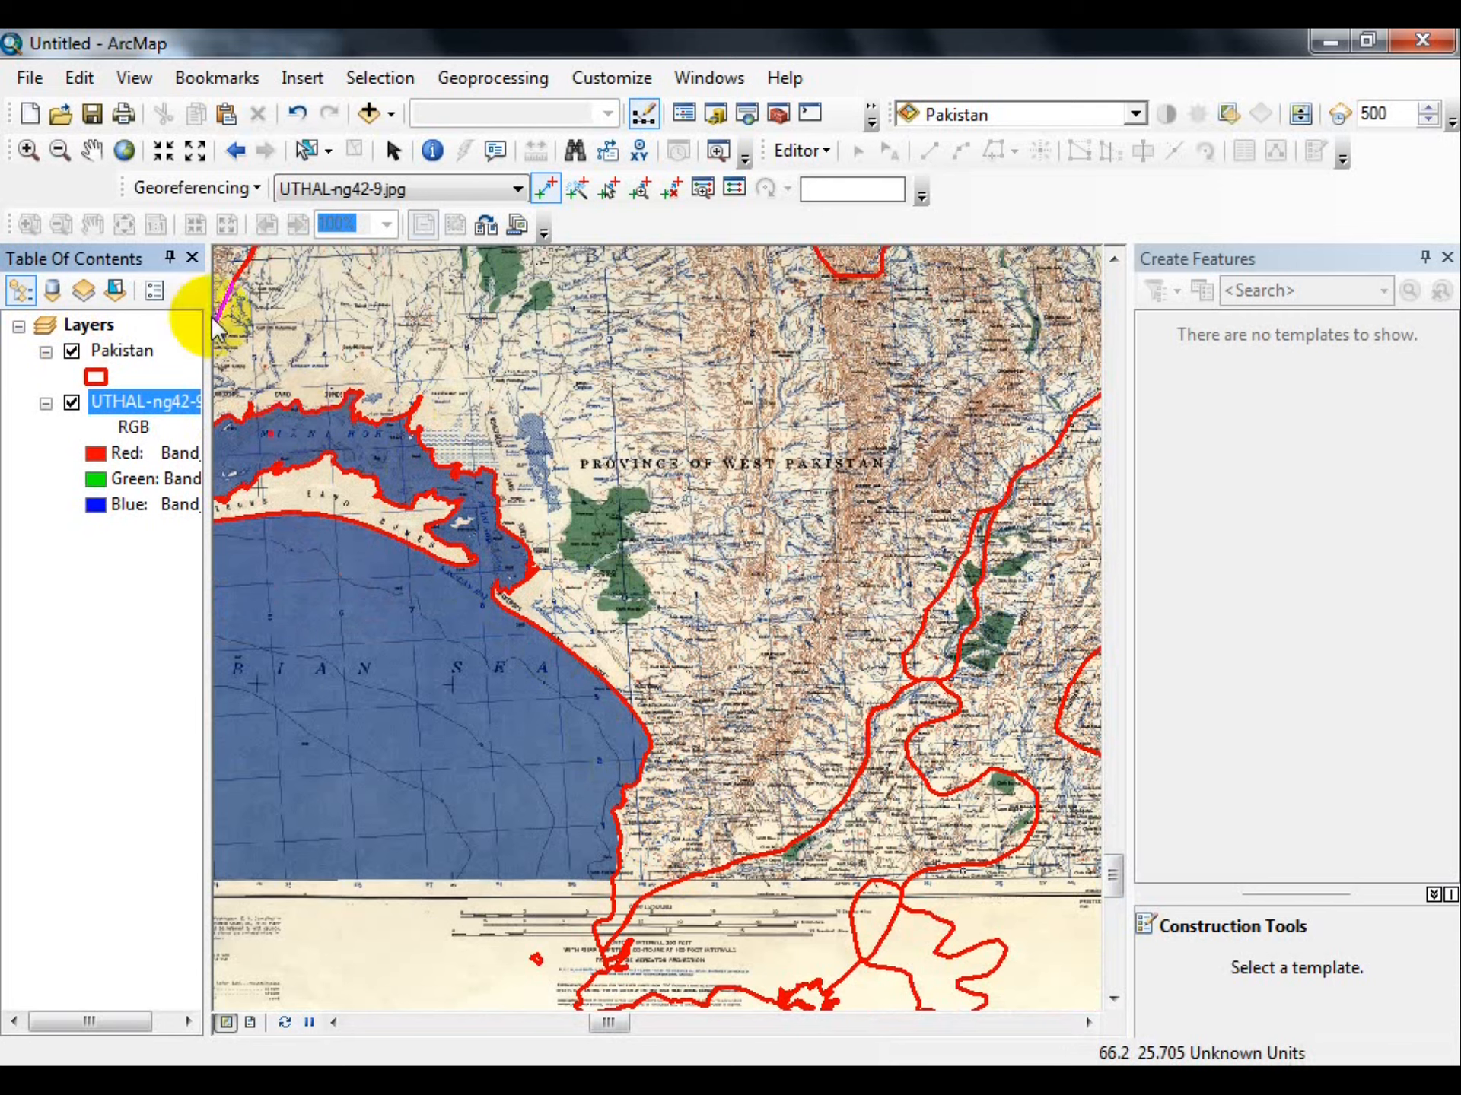
click(91, 149)
drag(412, 604, 734, 715)
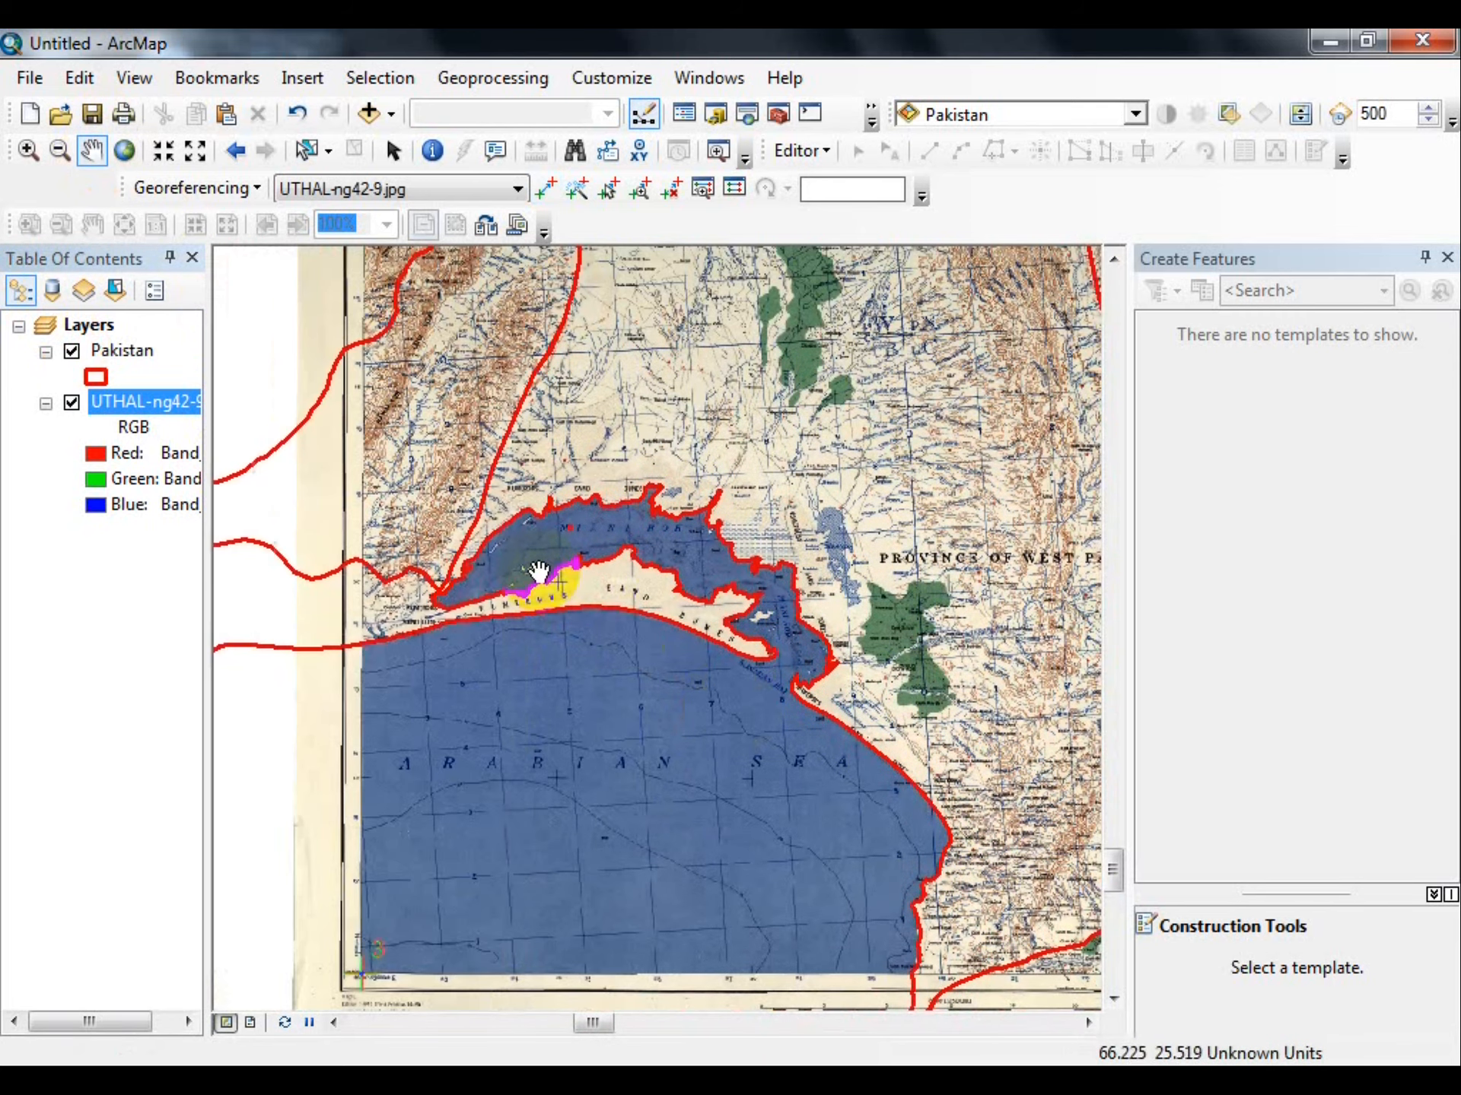
drag(856, 662, 574, 730)
drag(586, 636, 744, 528)
scroll(739, 532, up, 3)
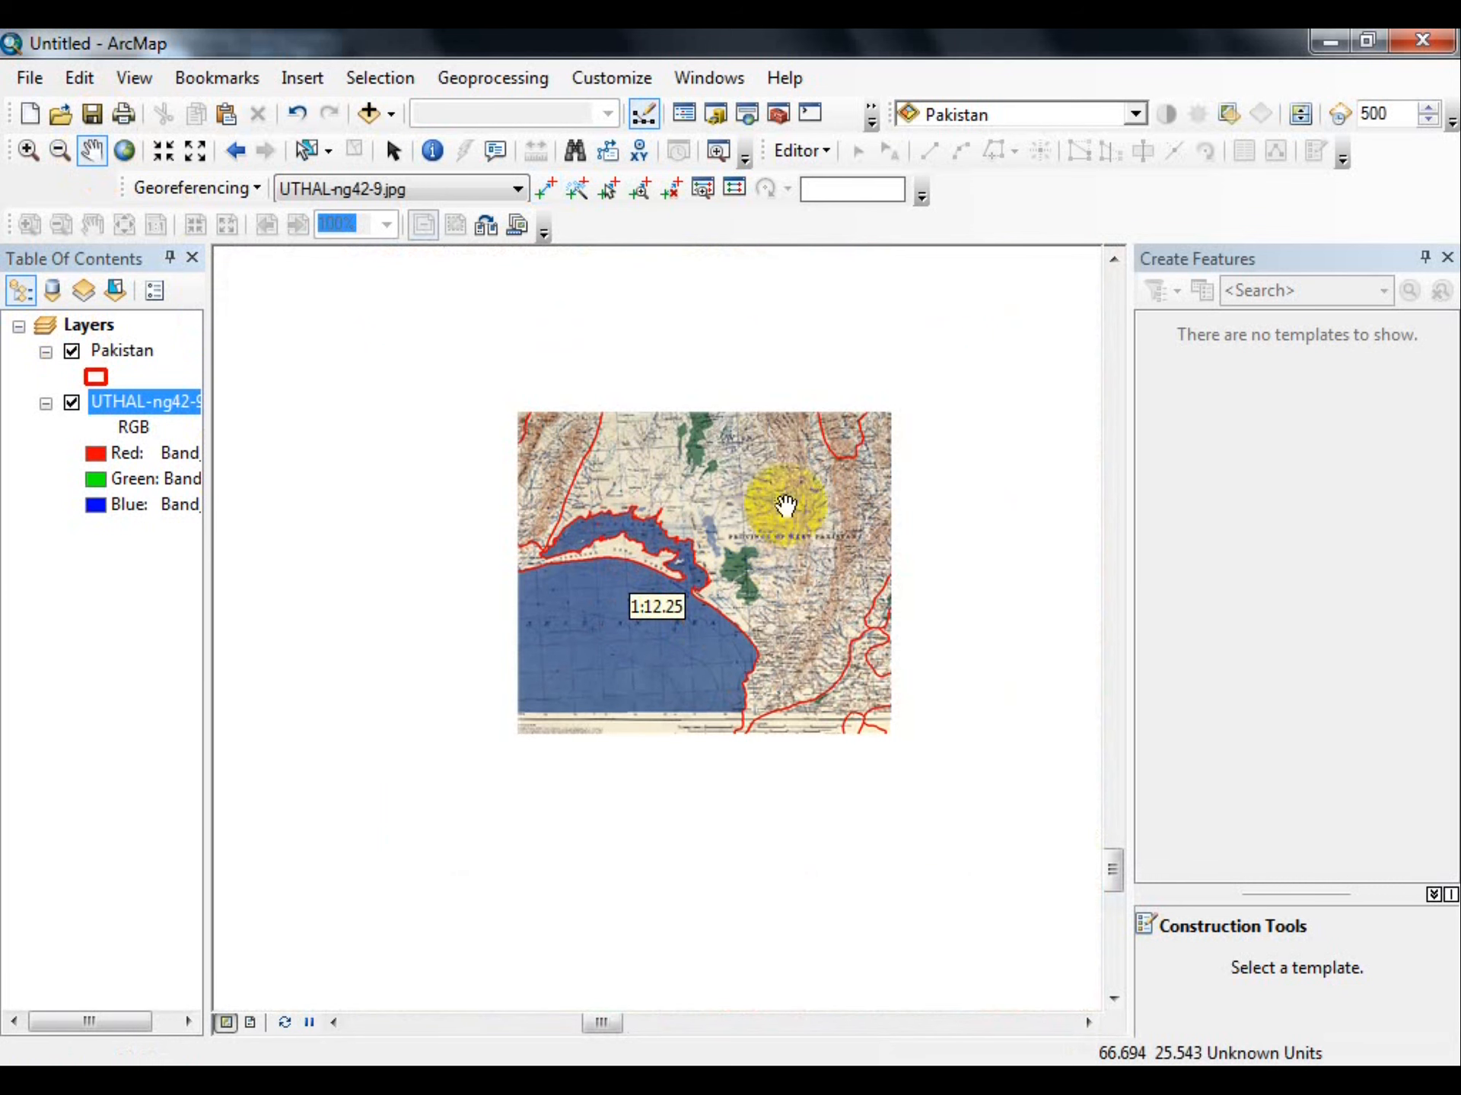
scroll(776, 502, down, 3)
drag(796, 528, 723, 625)
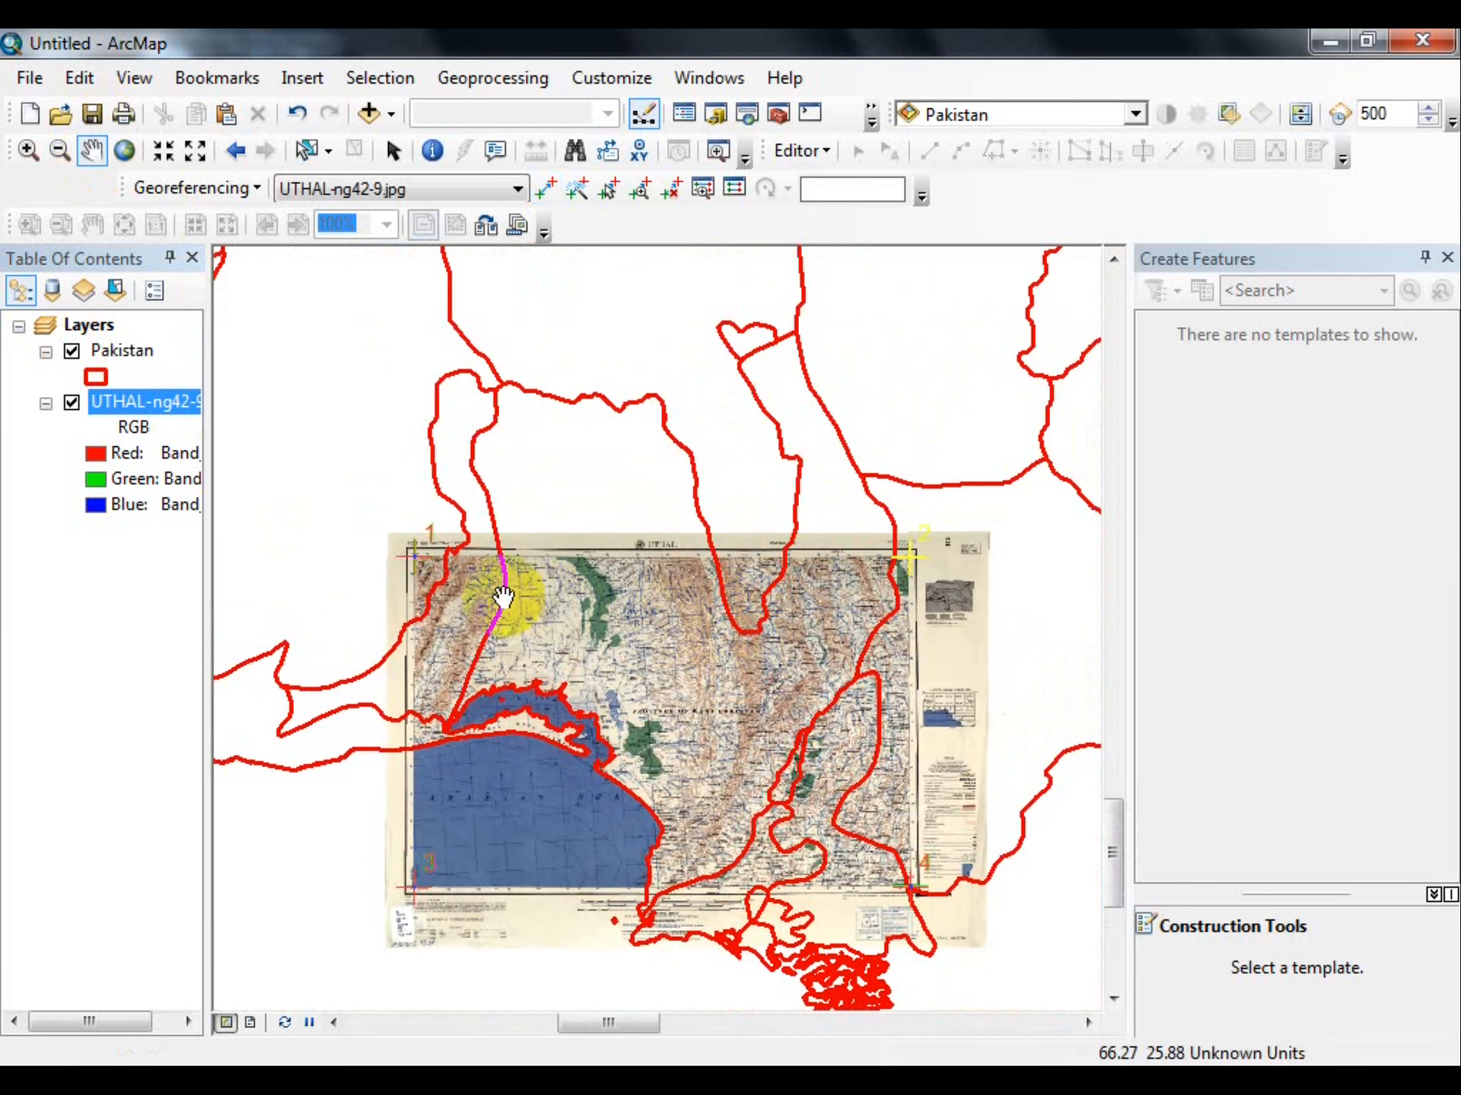
Hide the Pakistan layer so only the UTHAL-ng42-9.jpg scanned map is displayed.
click(72, 351)
click(118, 396)
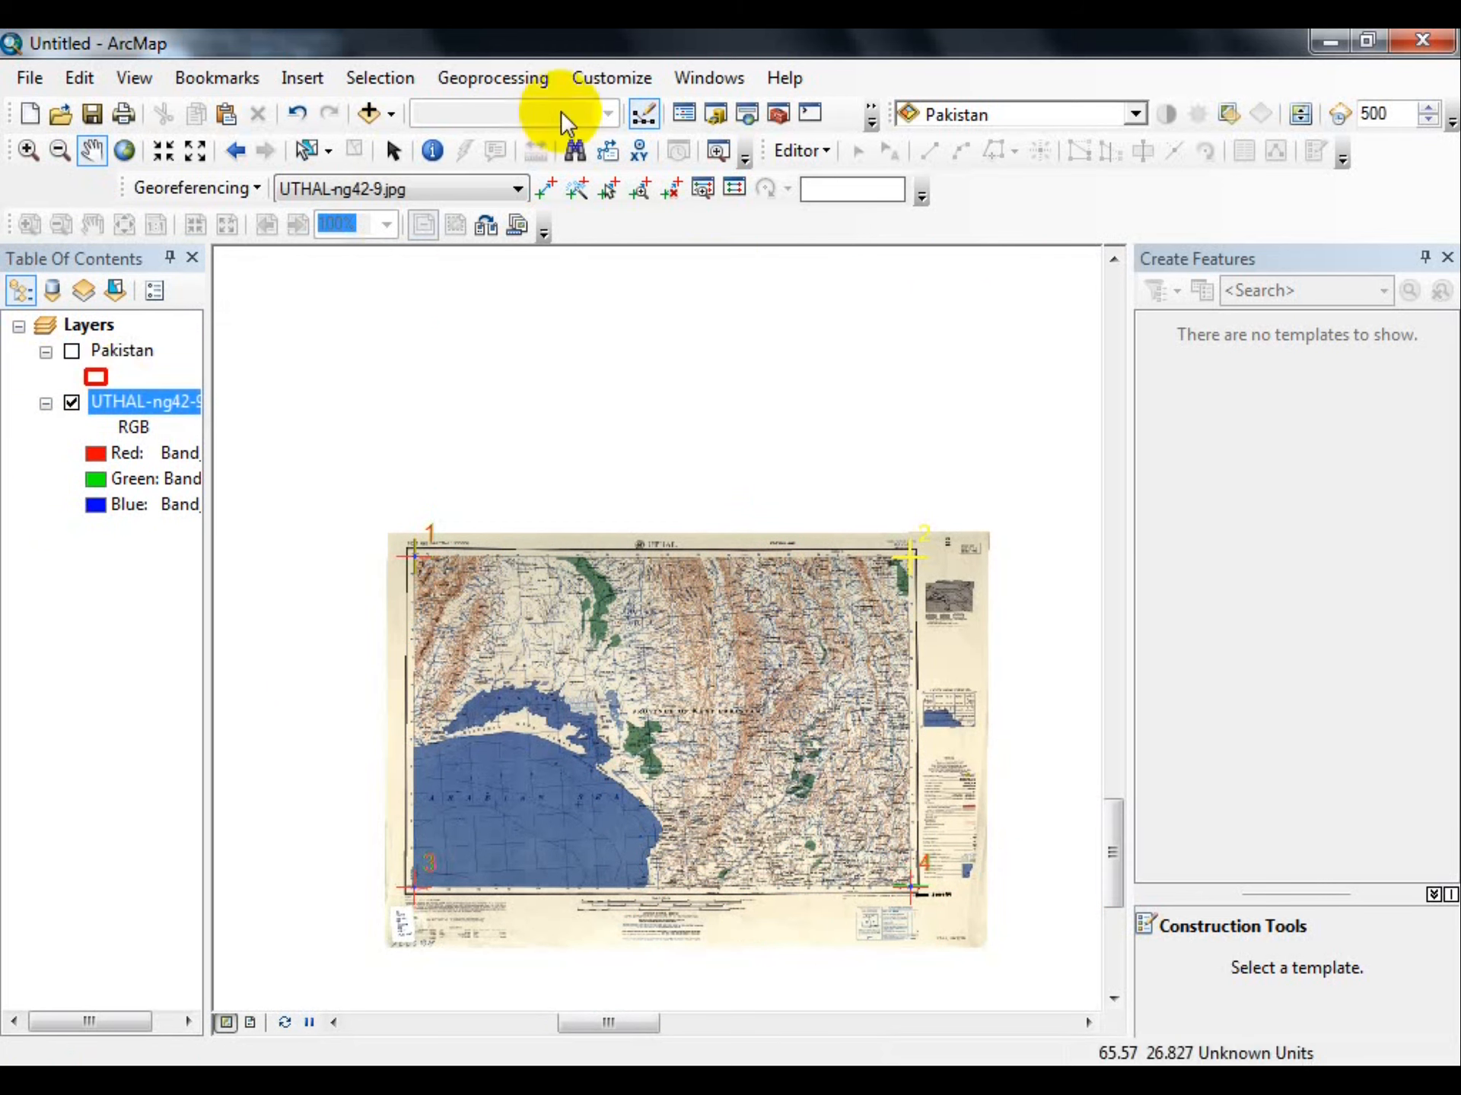
Review the Rectify output format, file name and output location options for the scanned map, and leave without saving.
click(253, 189)
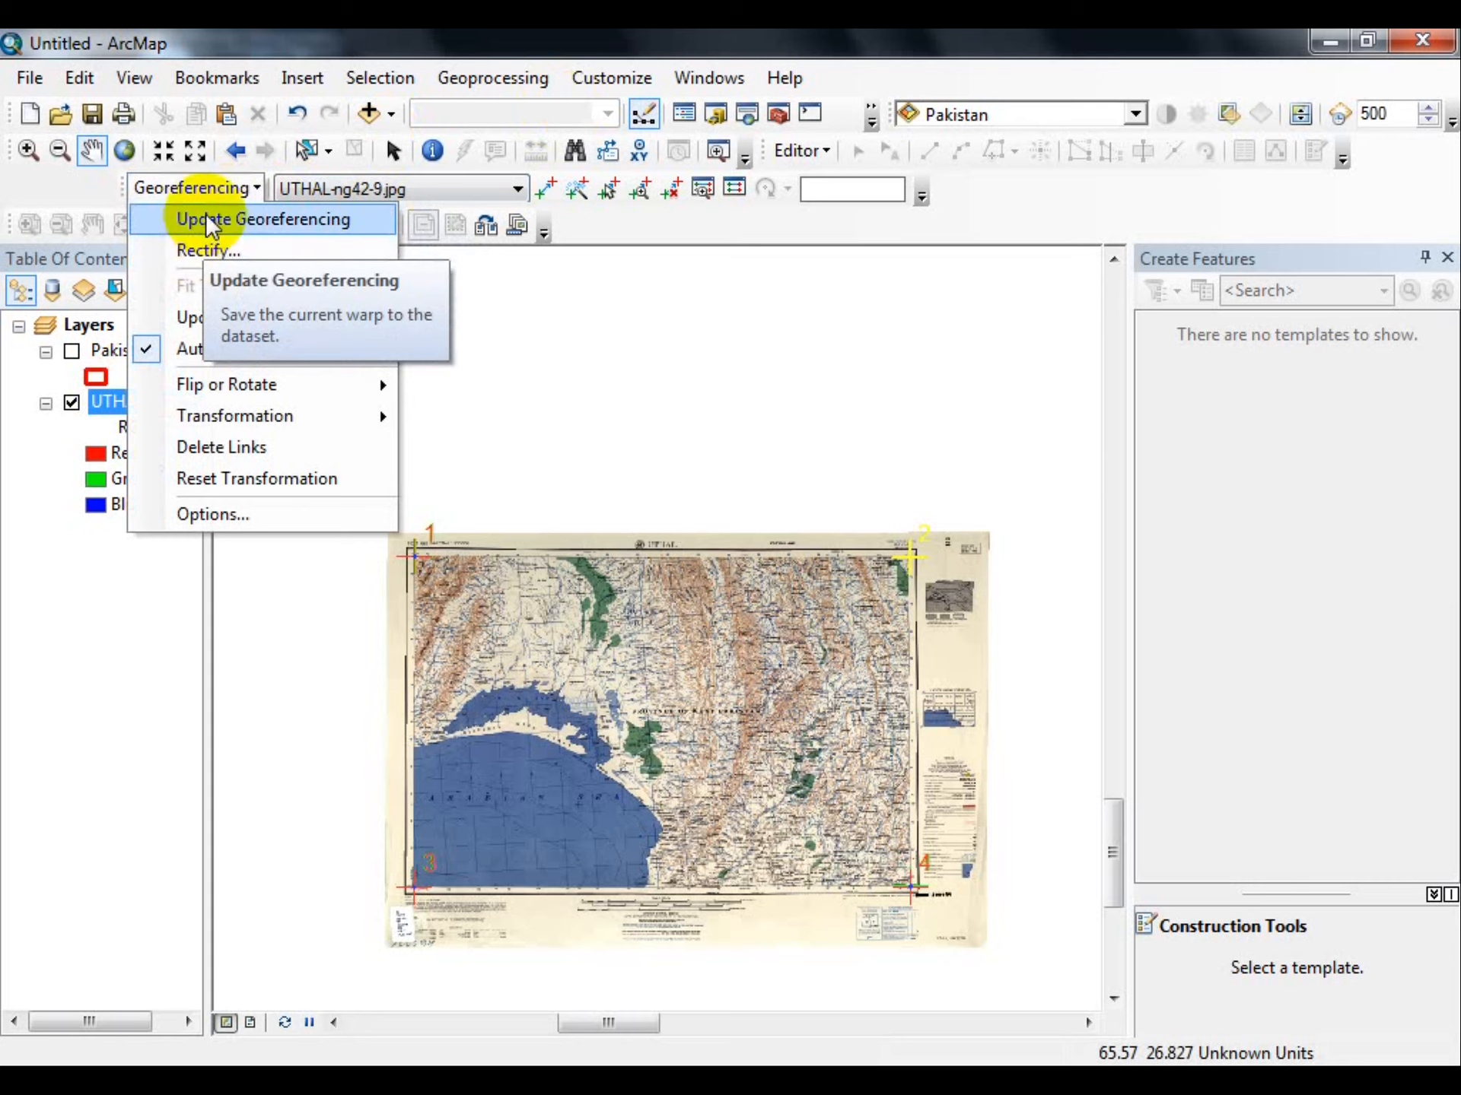
click(207, 258)
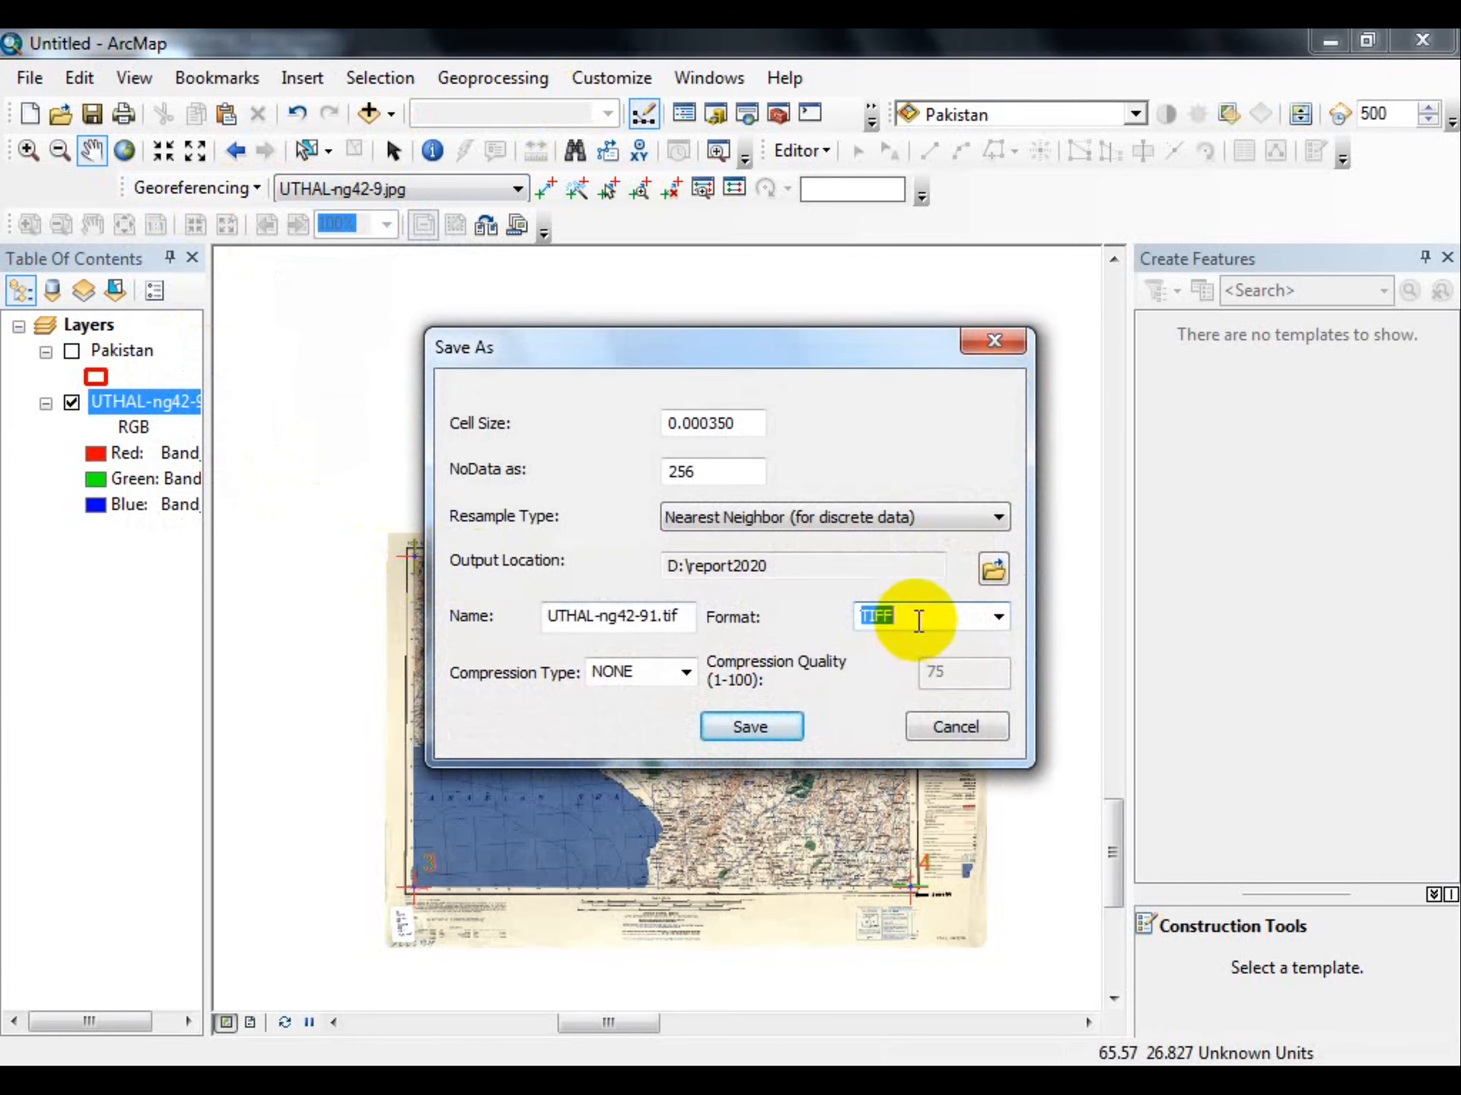
click(998, 616)
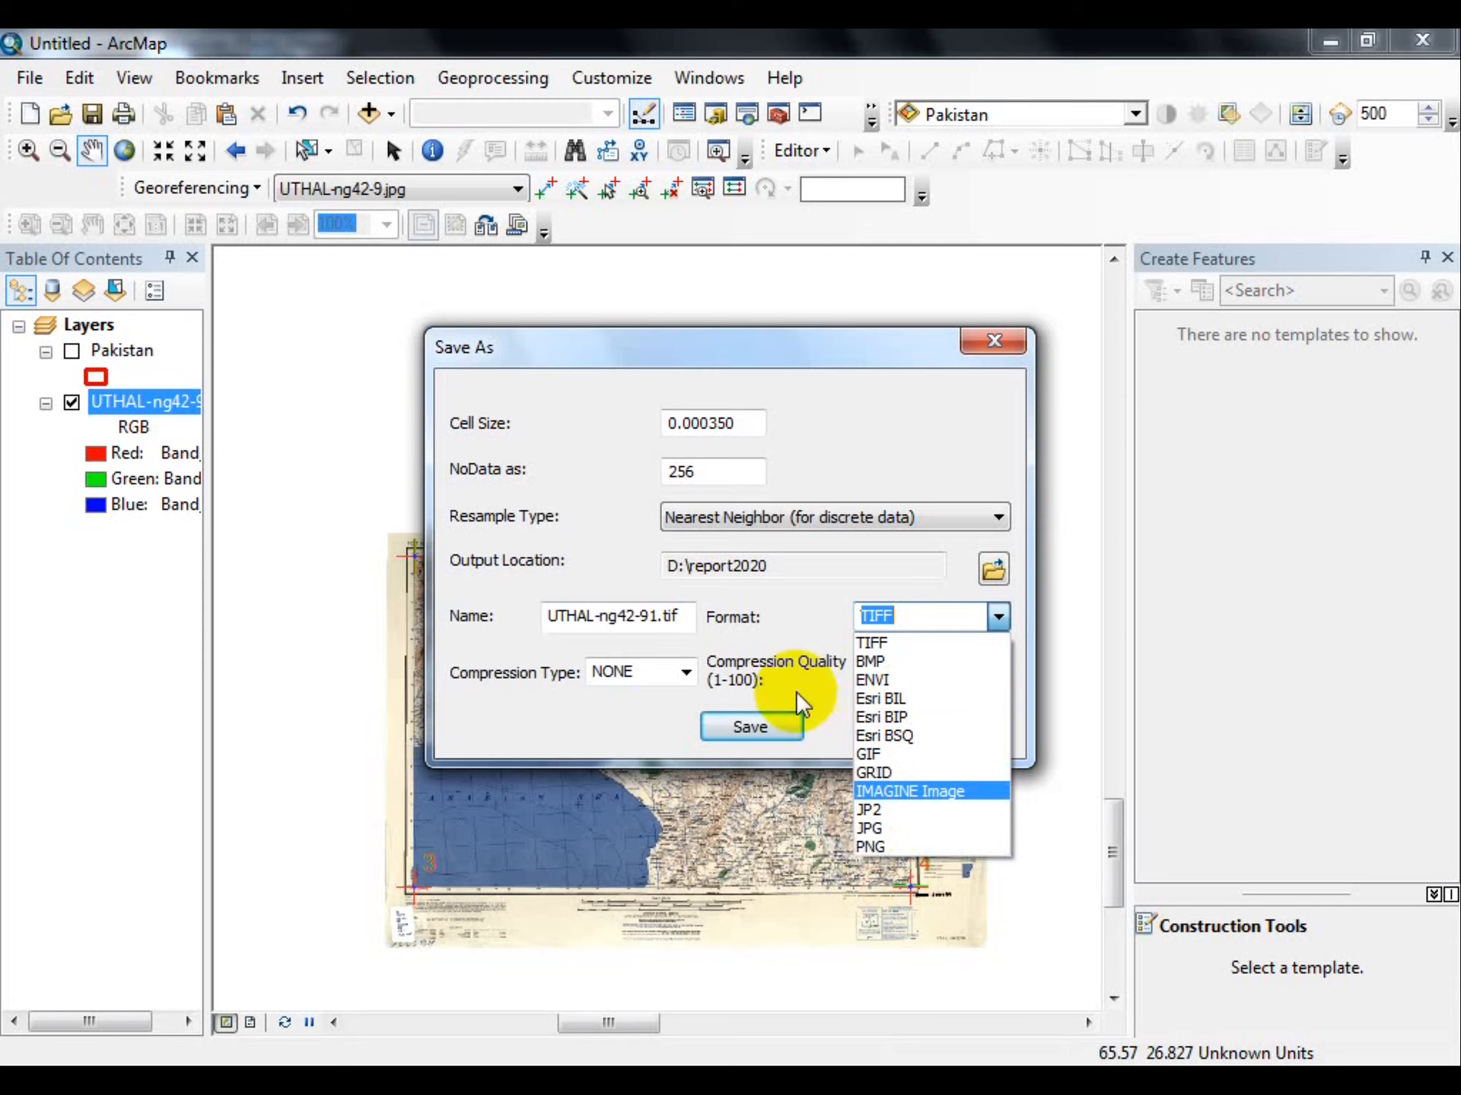
click(797, 613)
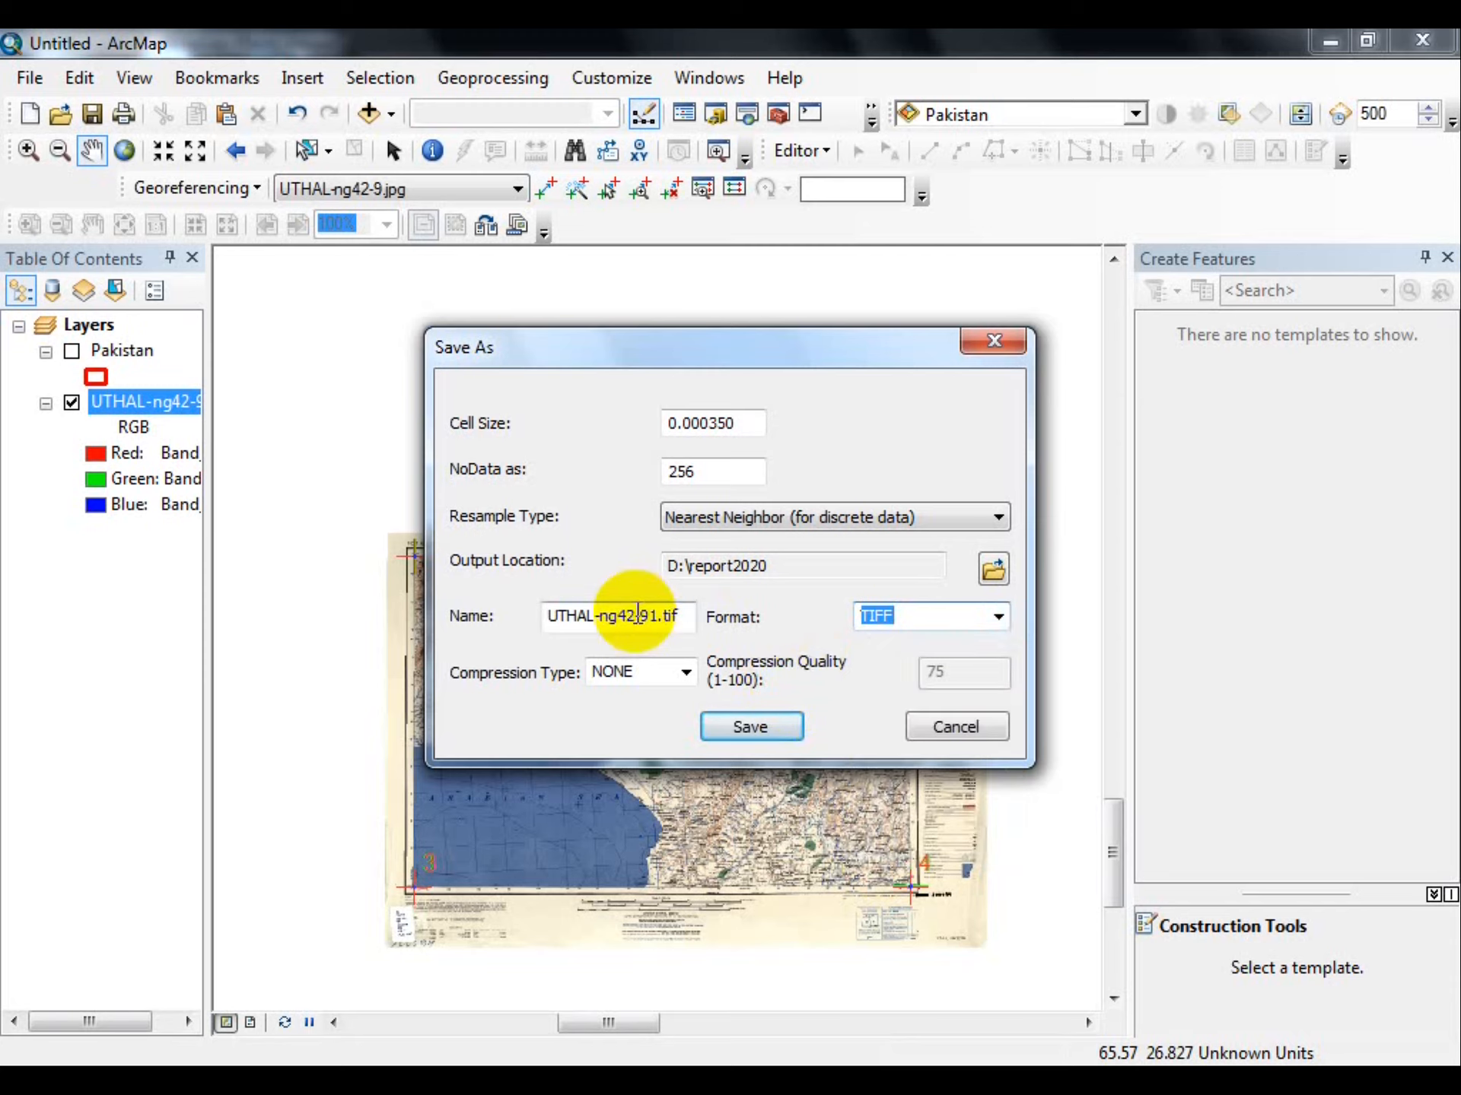
click(687, 618)
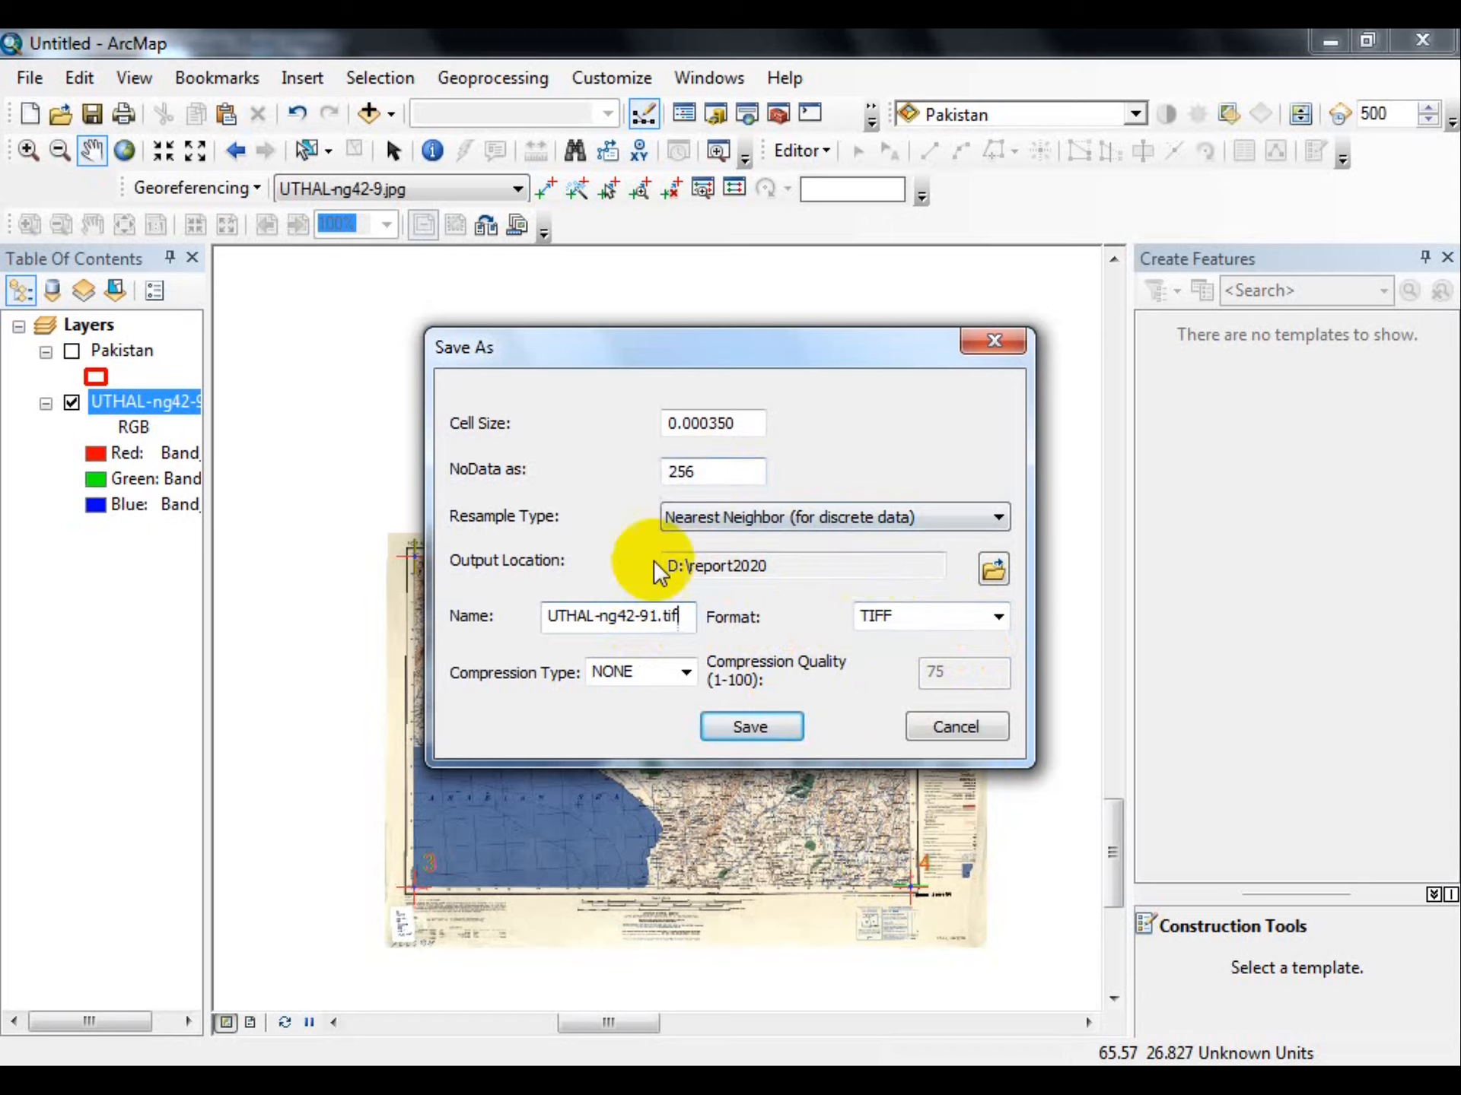
drag(851, 567, 650, 567)
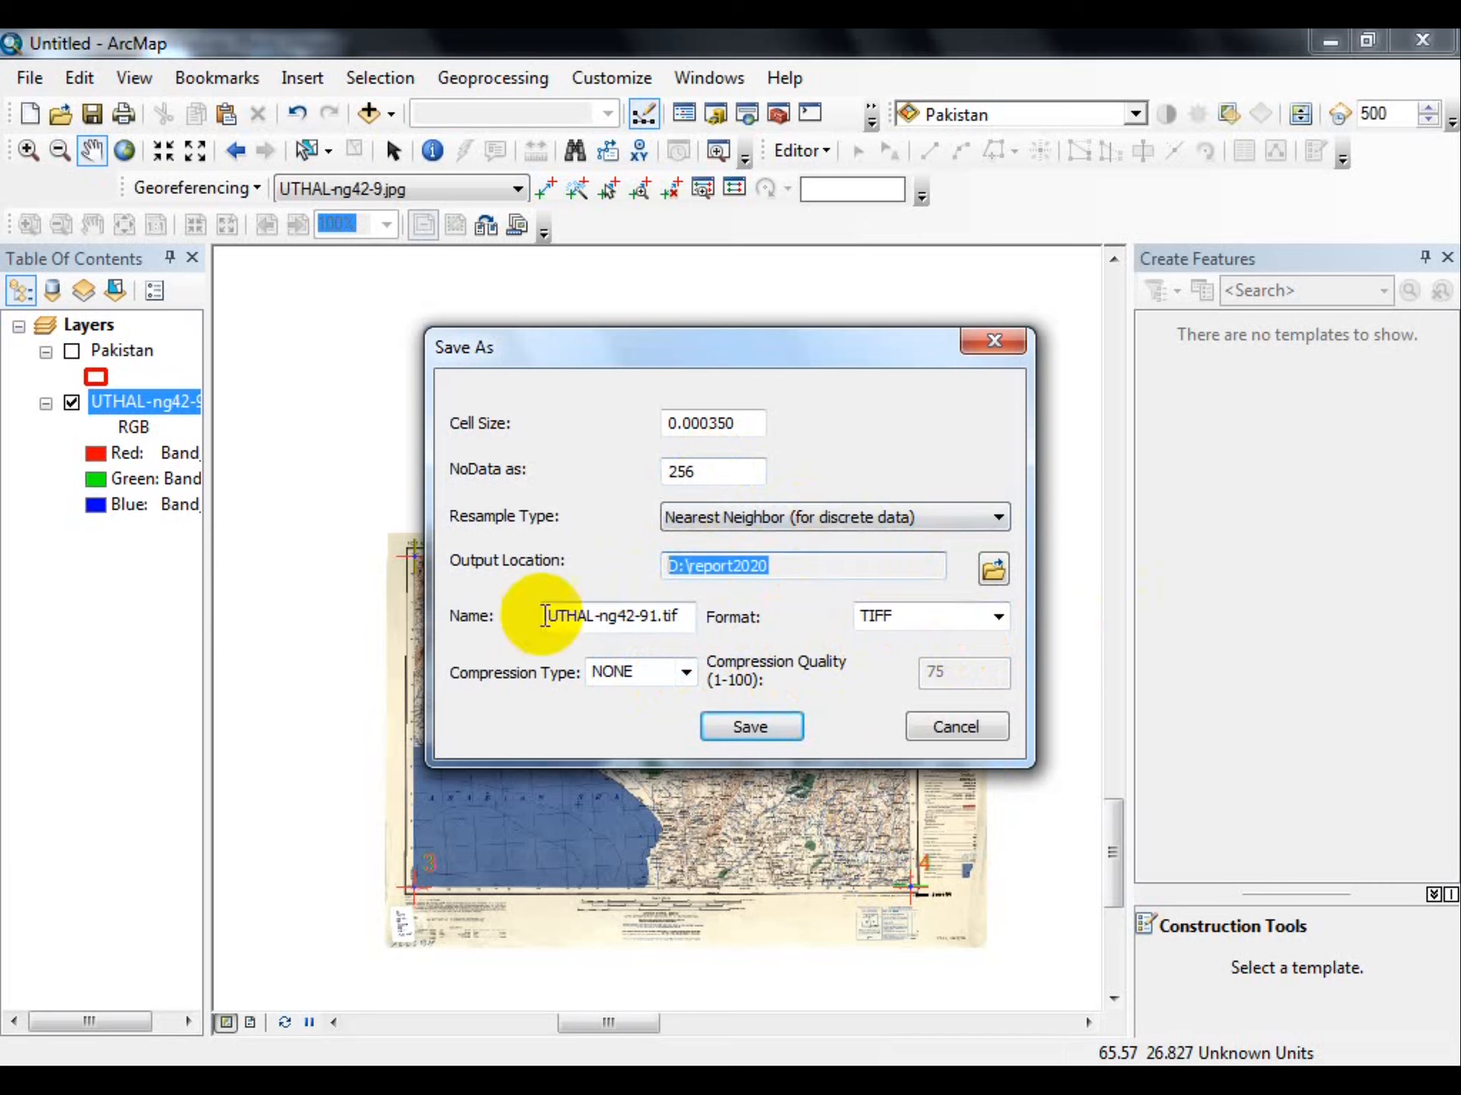
click(958, 727)
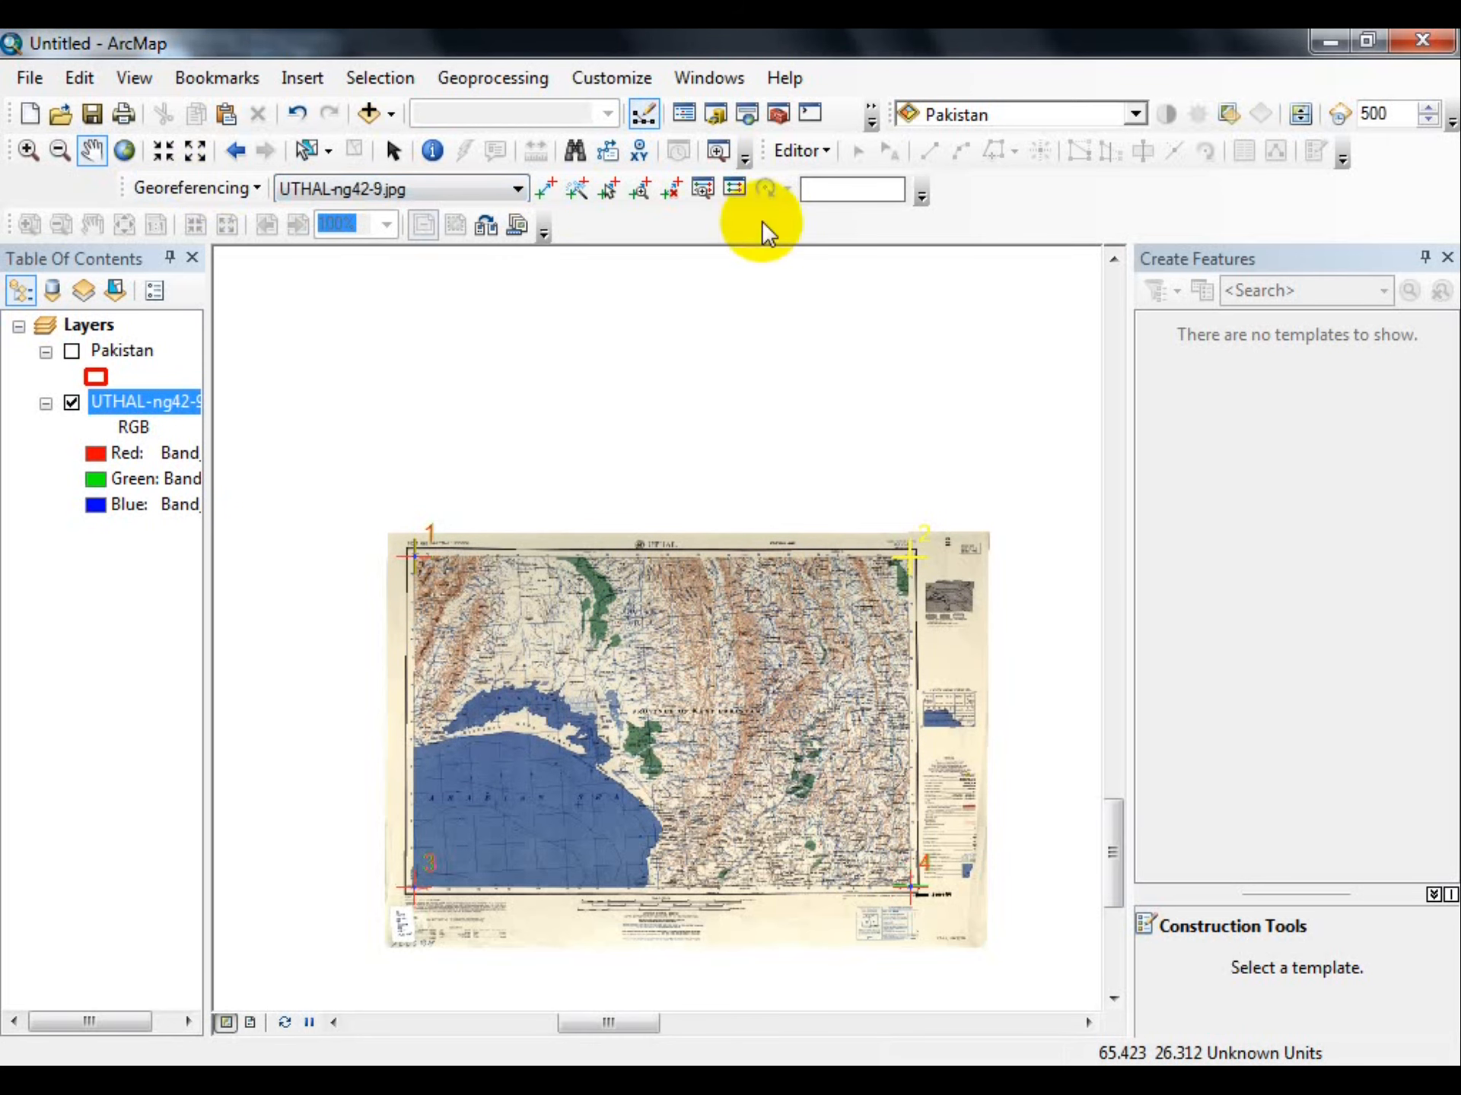
Review the control points in the link table and save them as a text file named gcp1 in the practice folder.
click(737, 187)
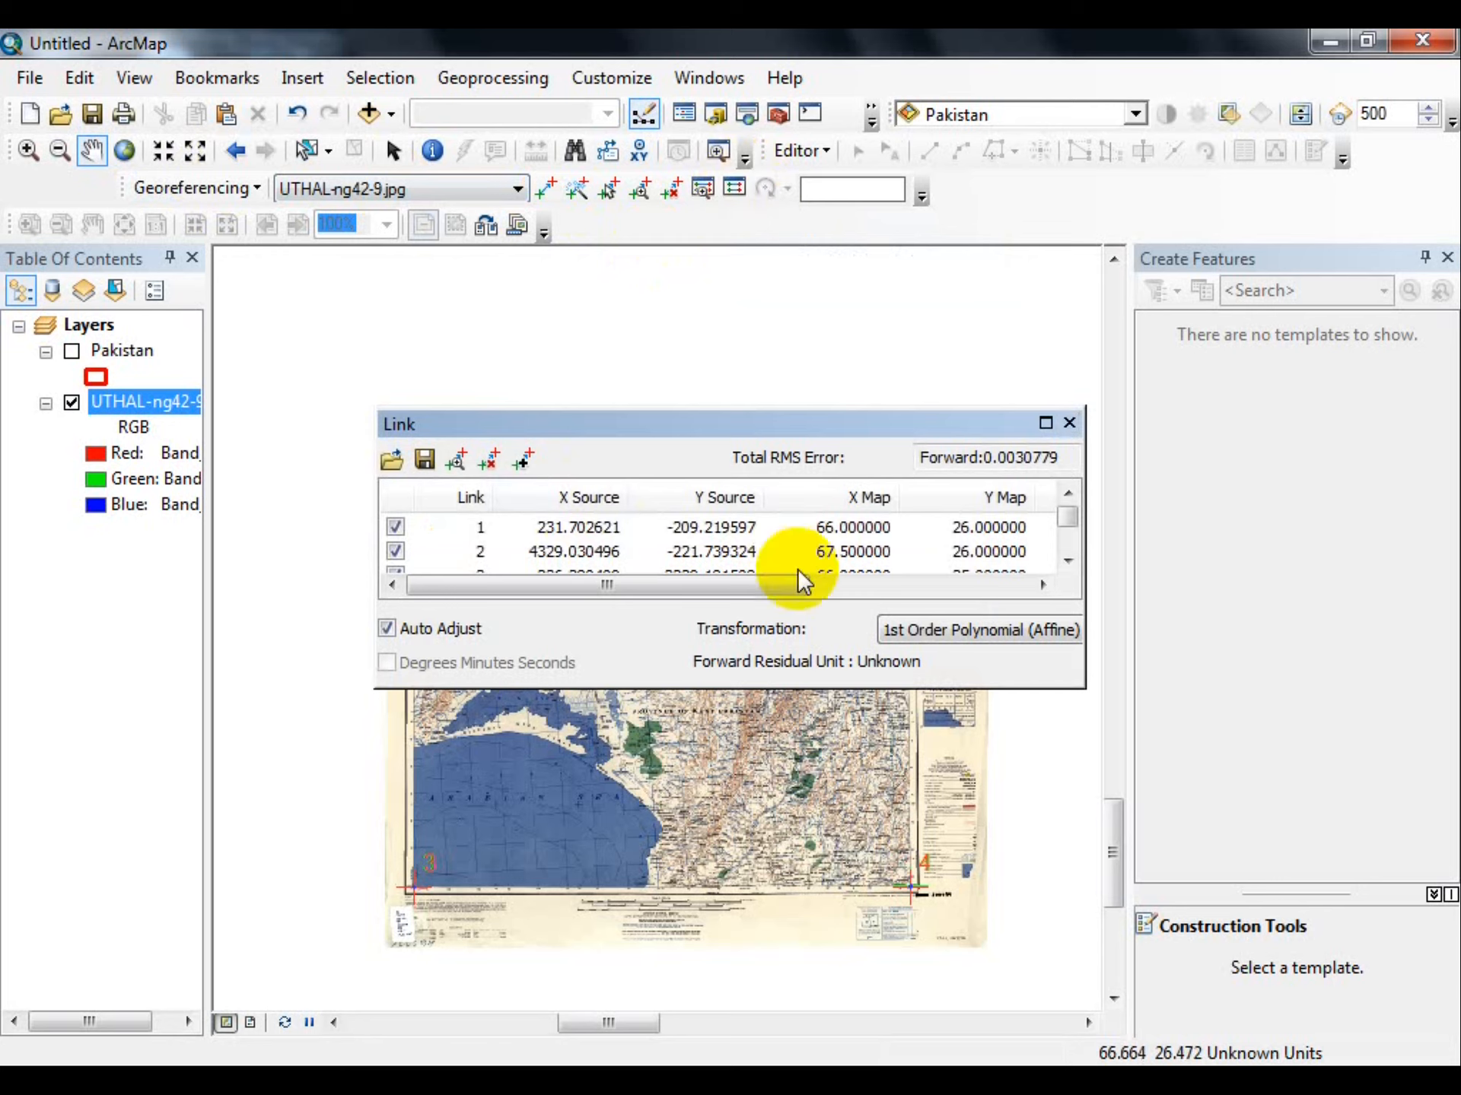
drag(1072, 516, 1067, 546)
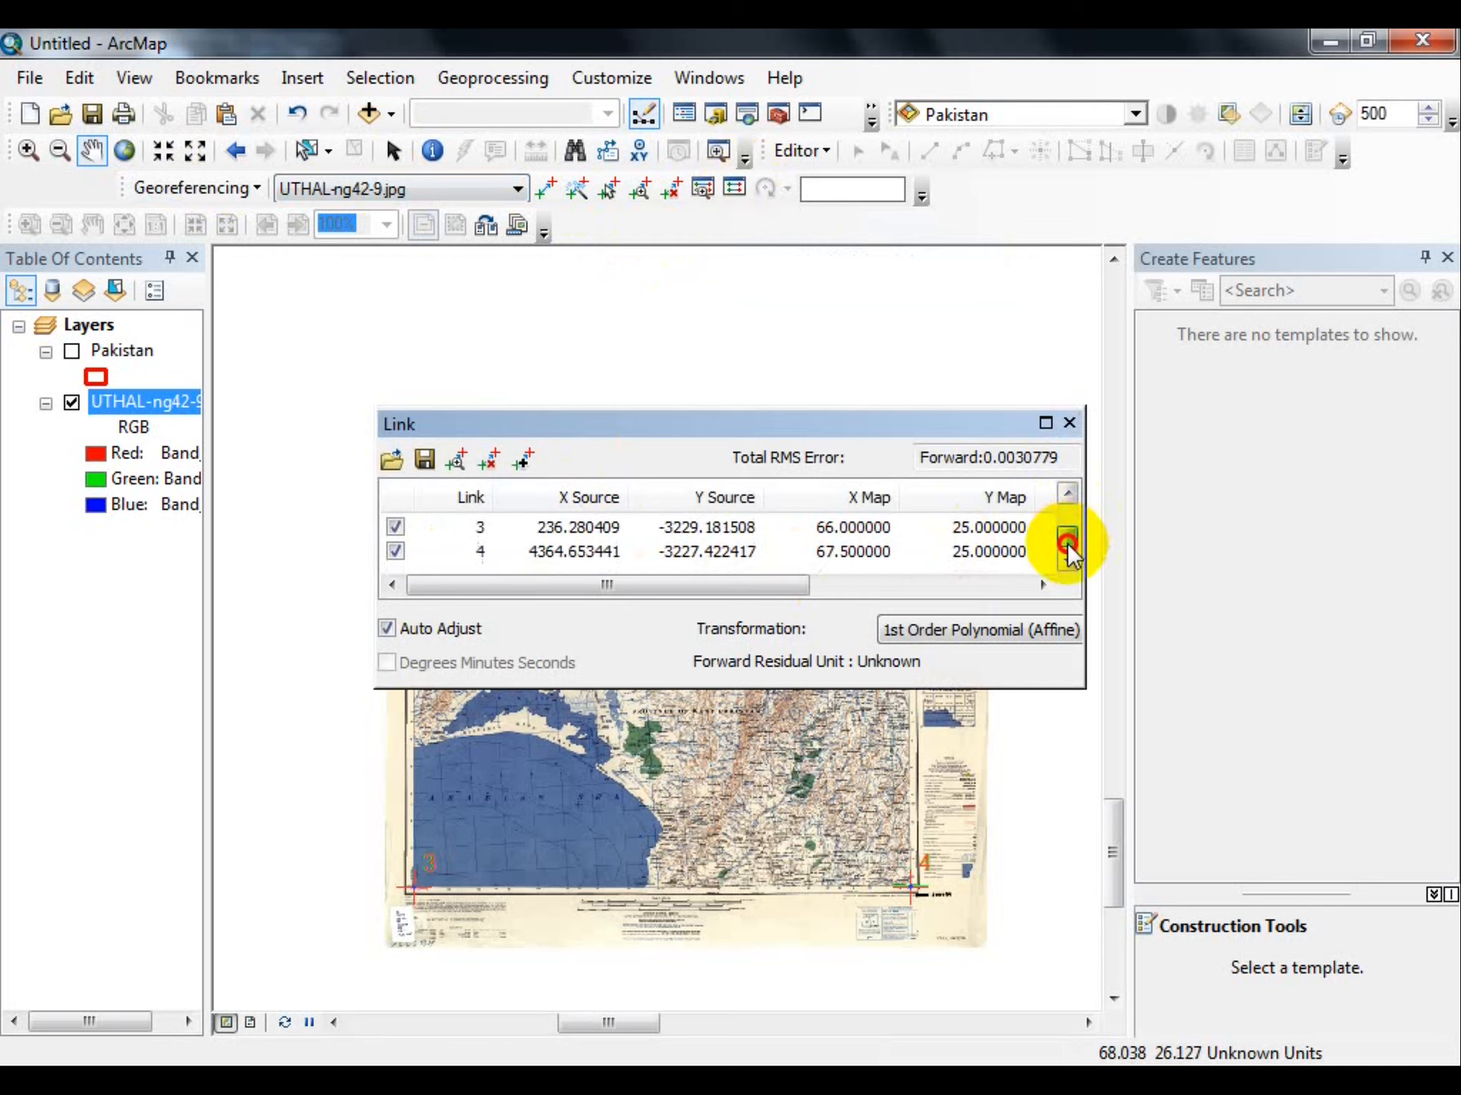
click(423, 458)
drag(596, 275, 616, 312)
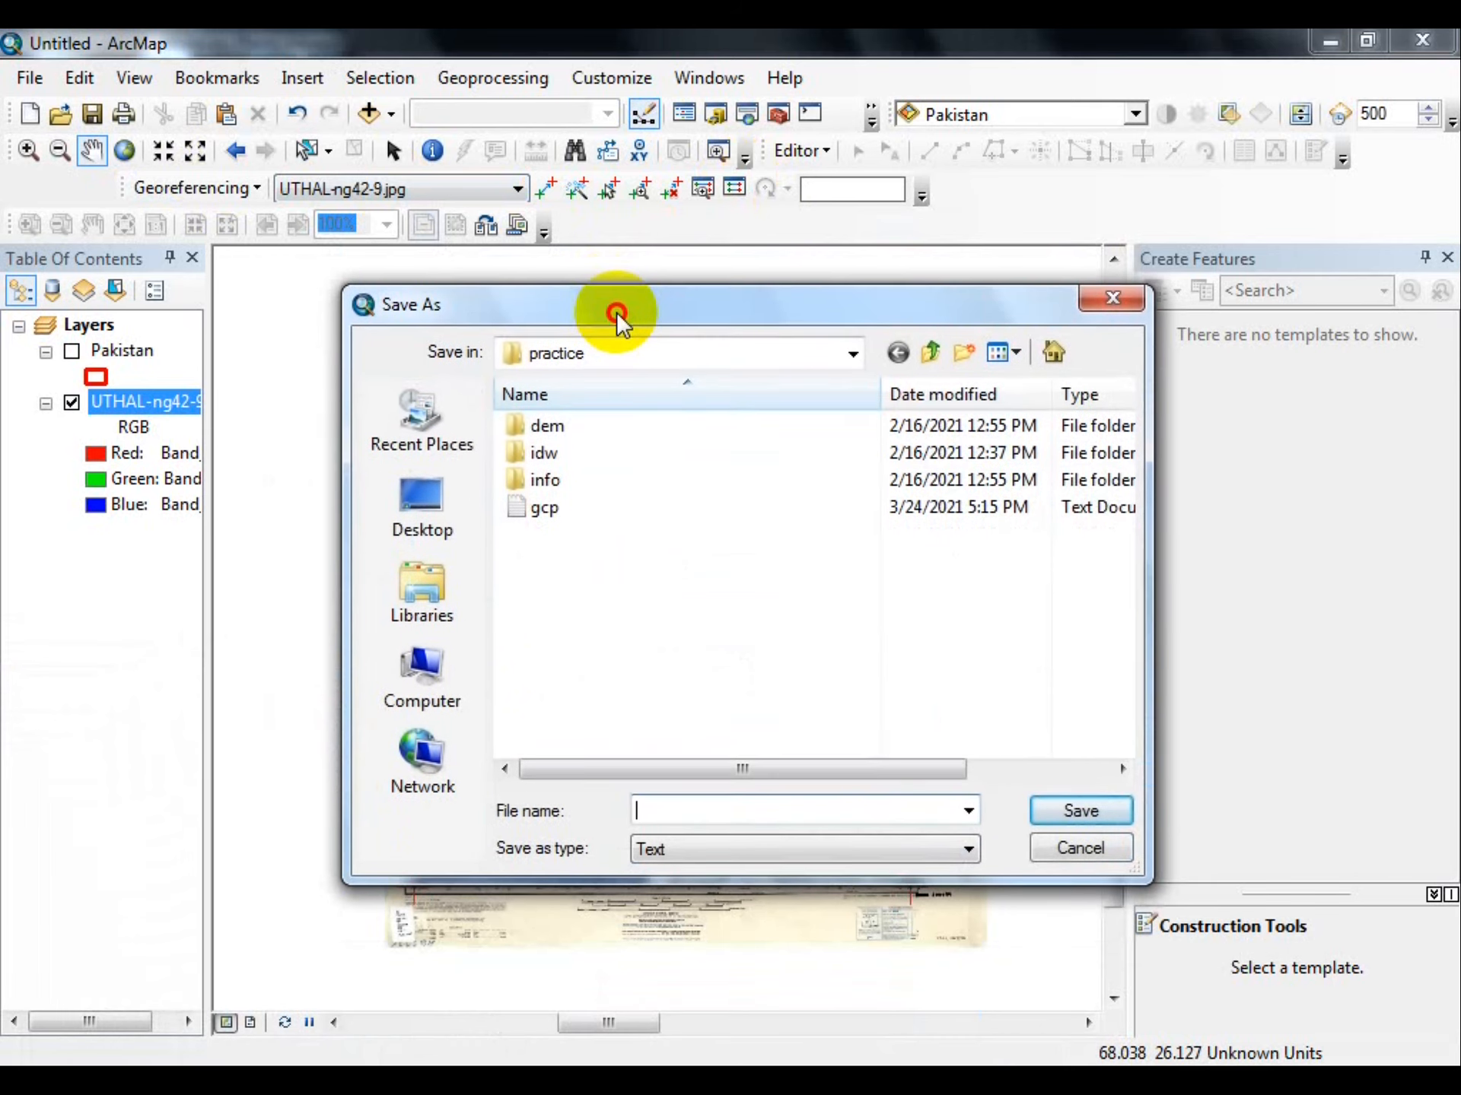
click(548, 505)
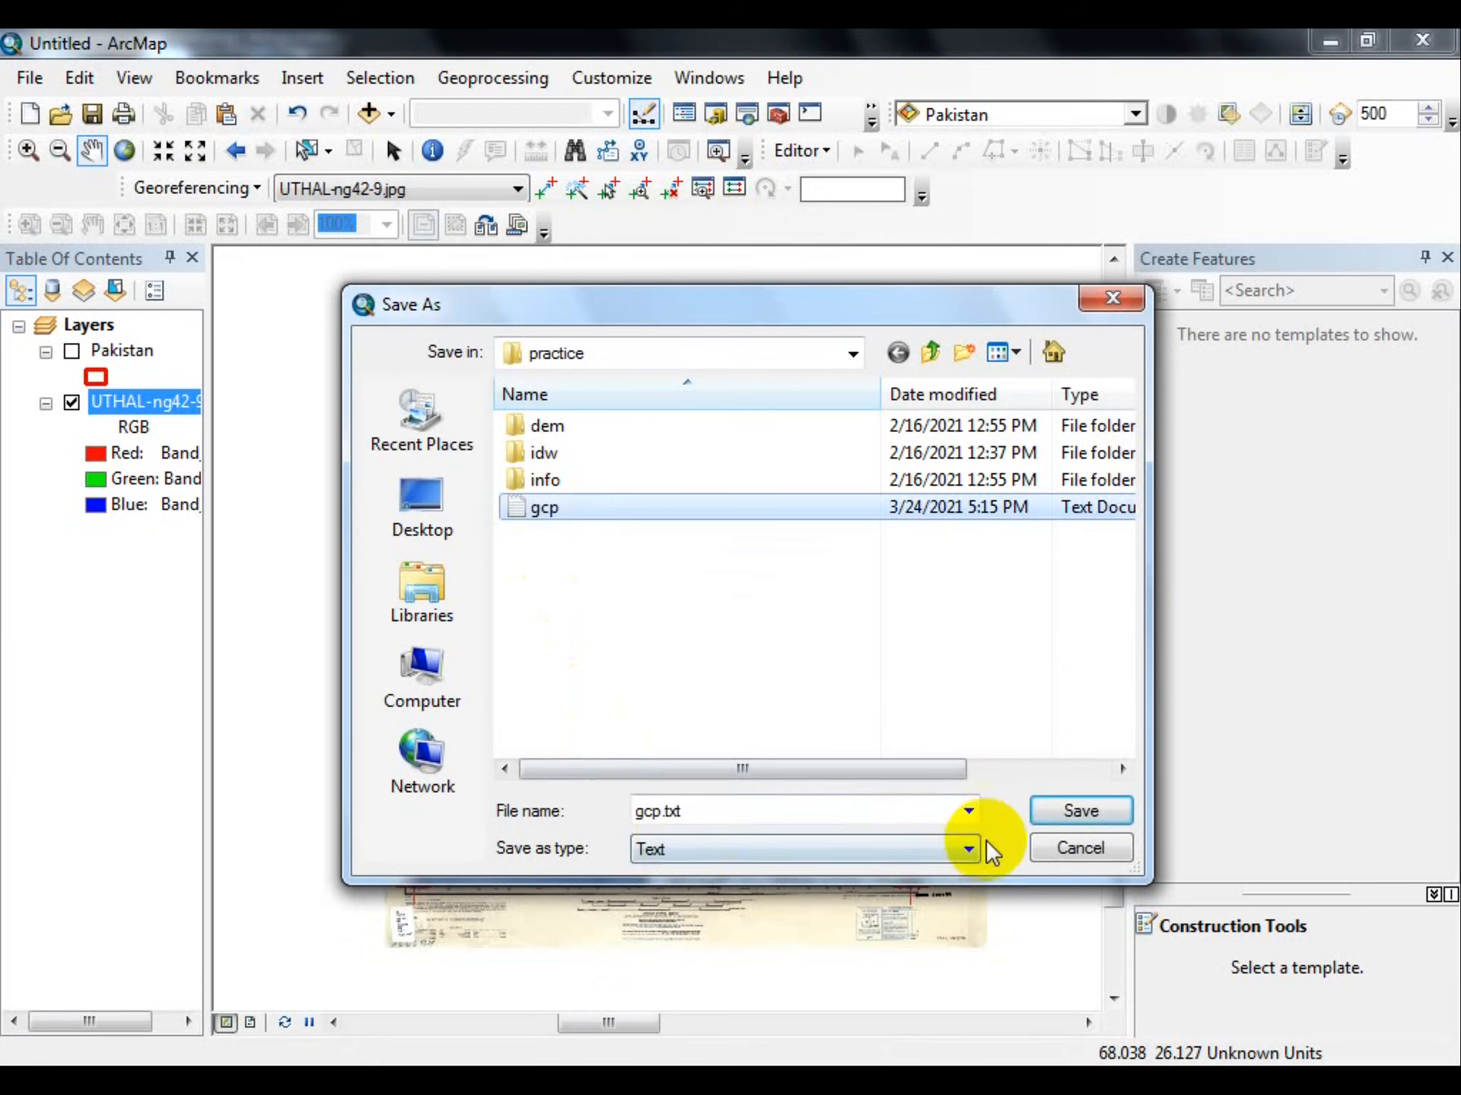
double_click(682, 816)
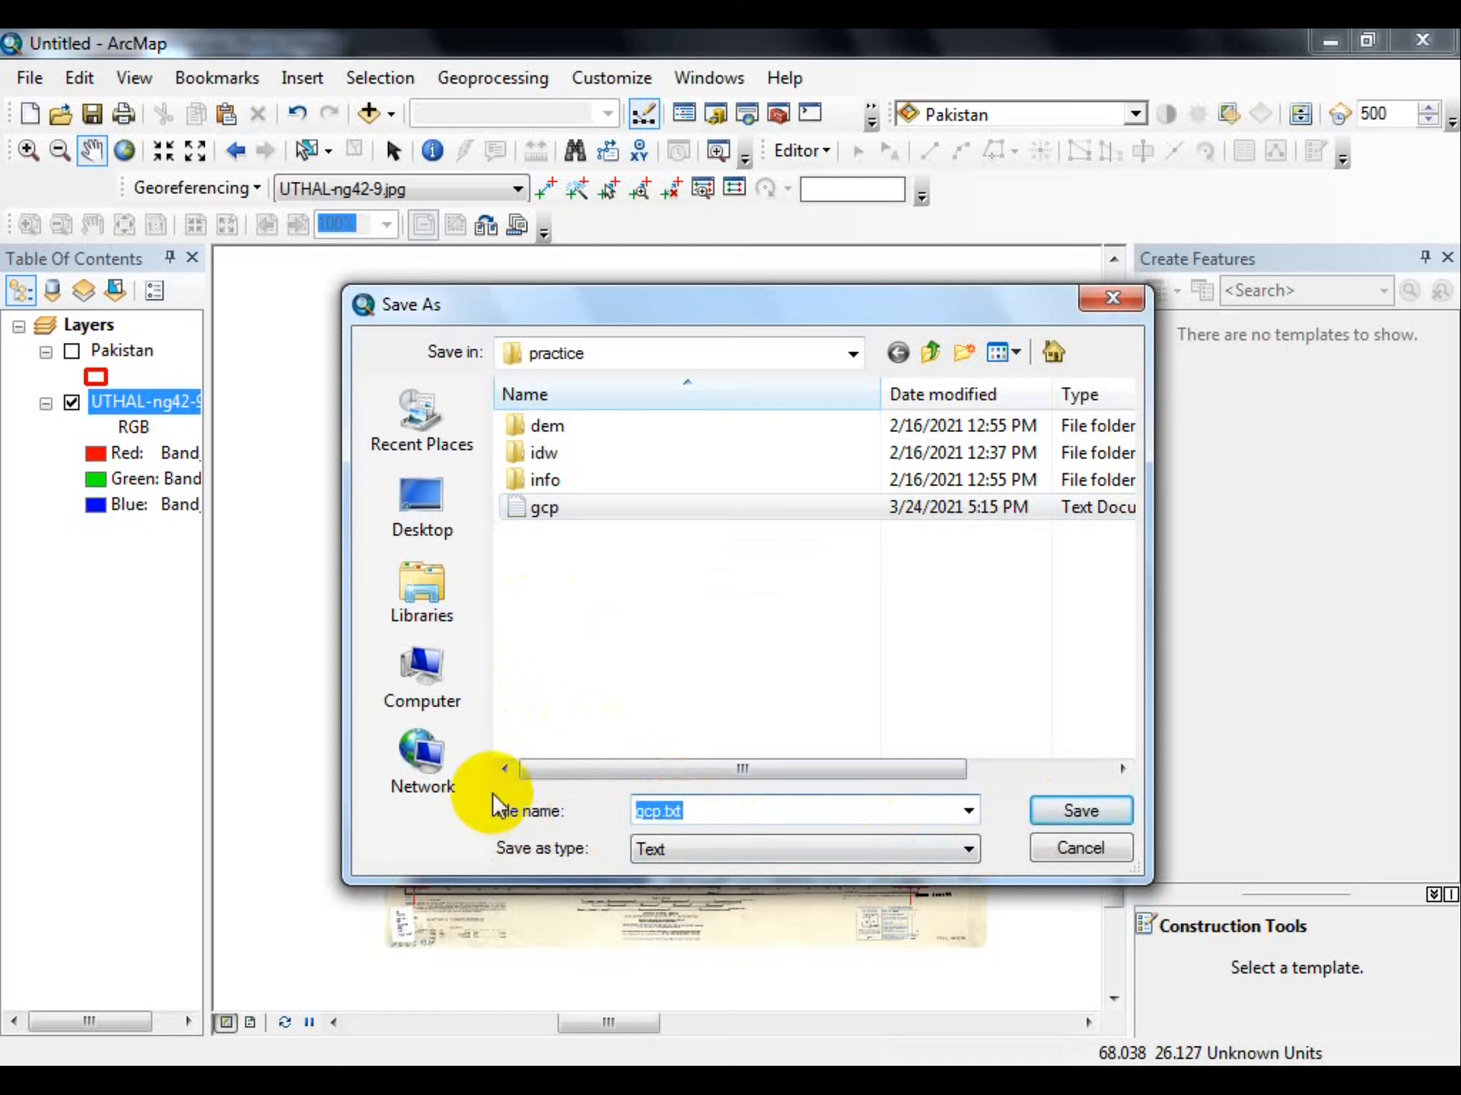
text(gc)
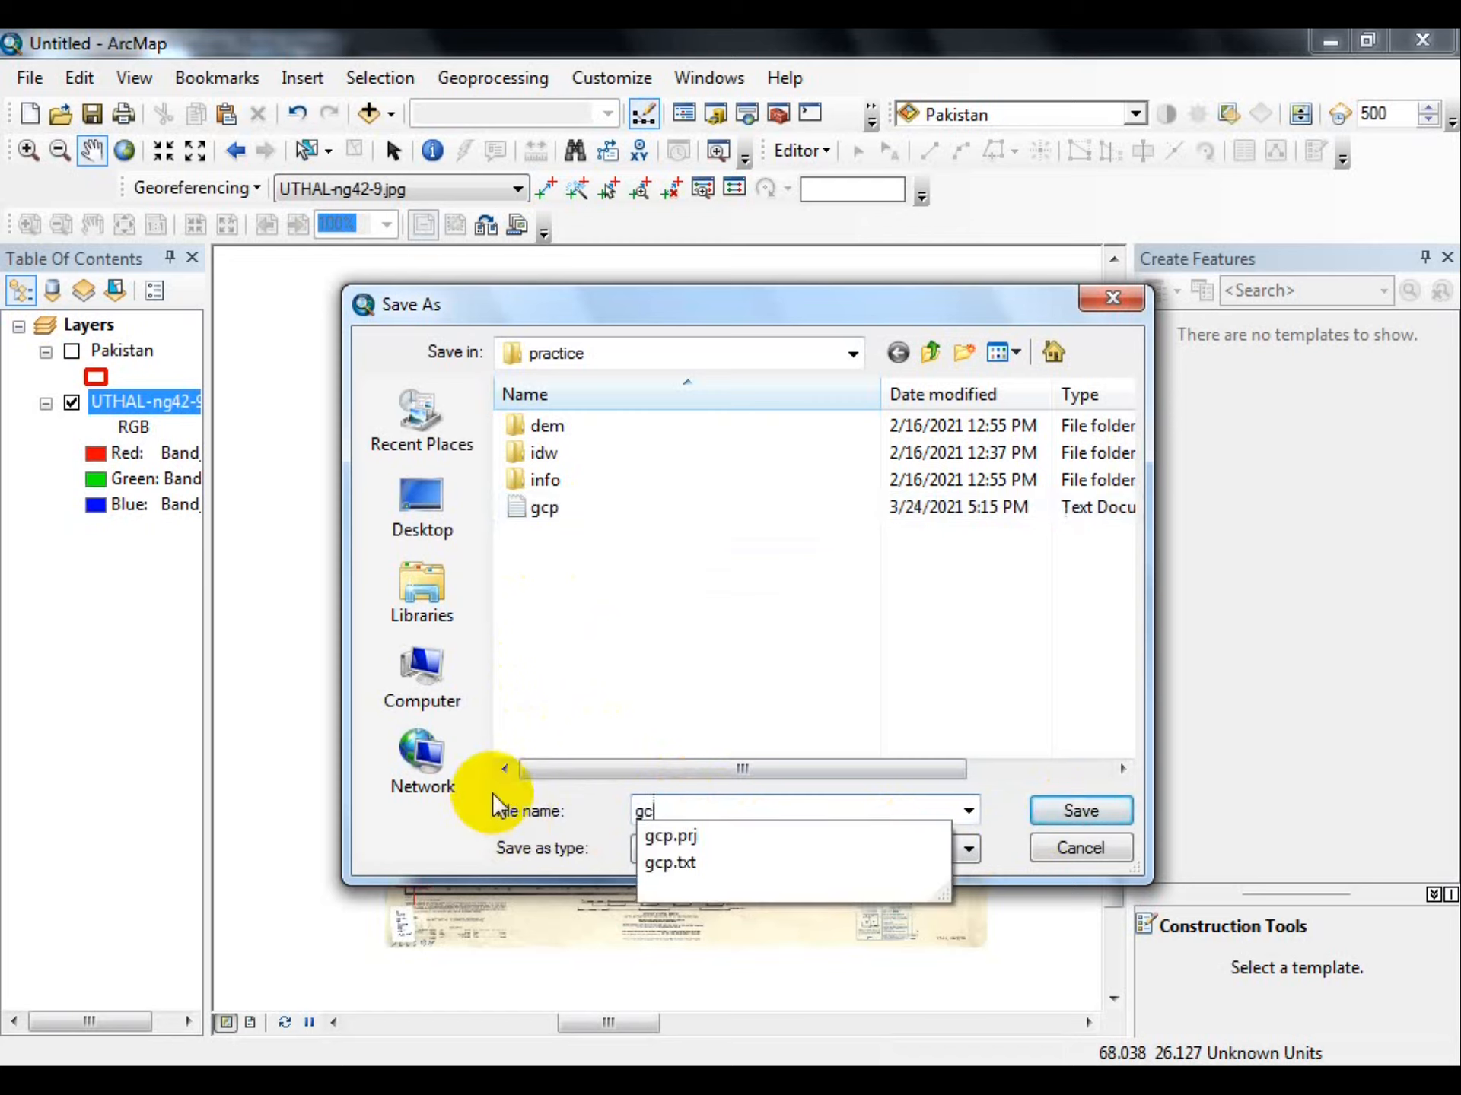
text(p1)
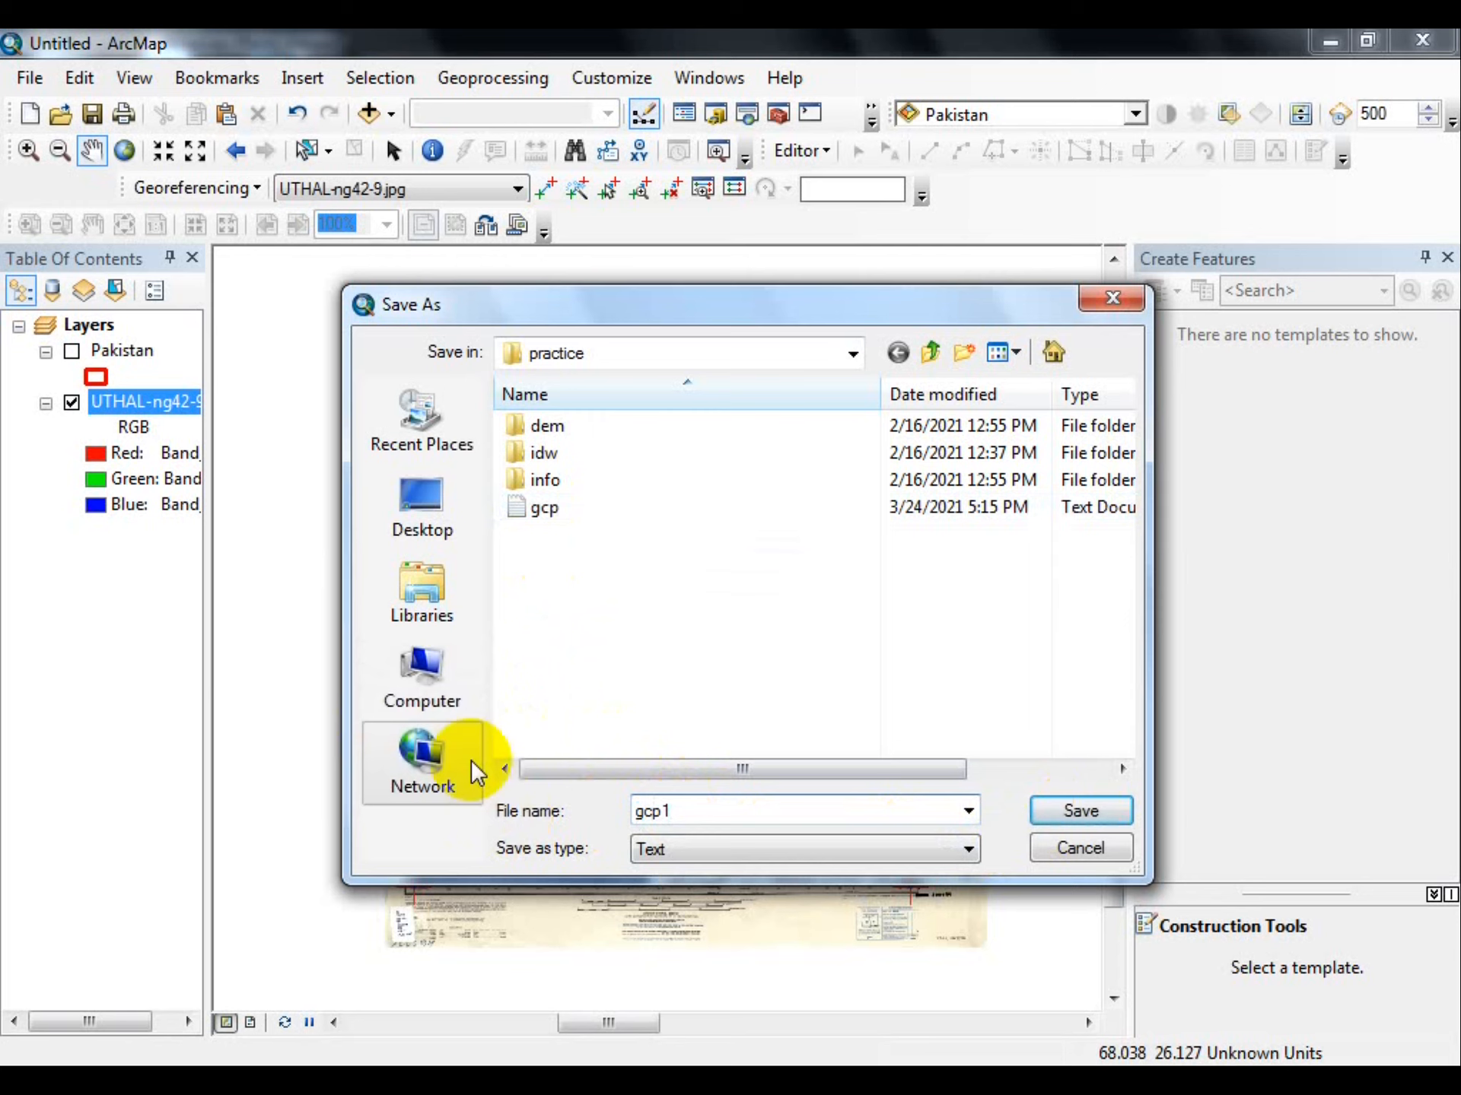
click(1103, 817)
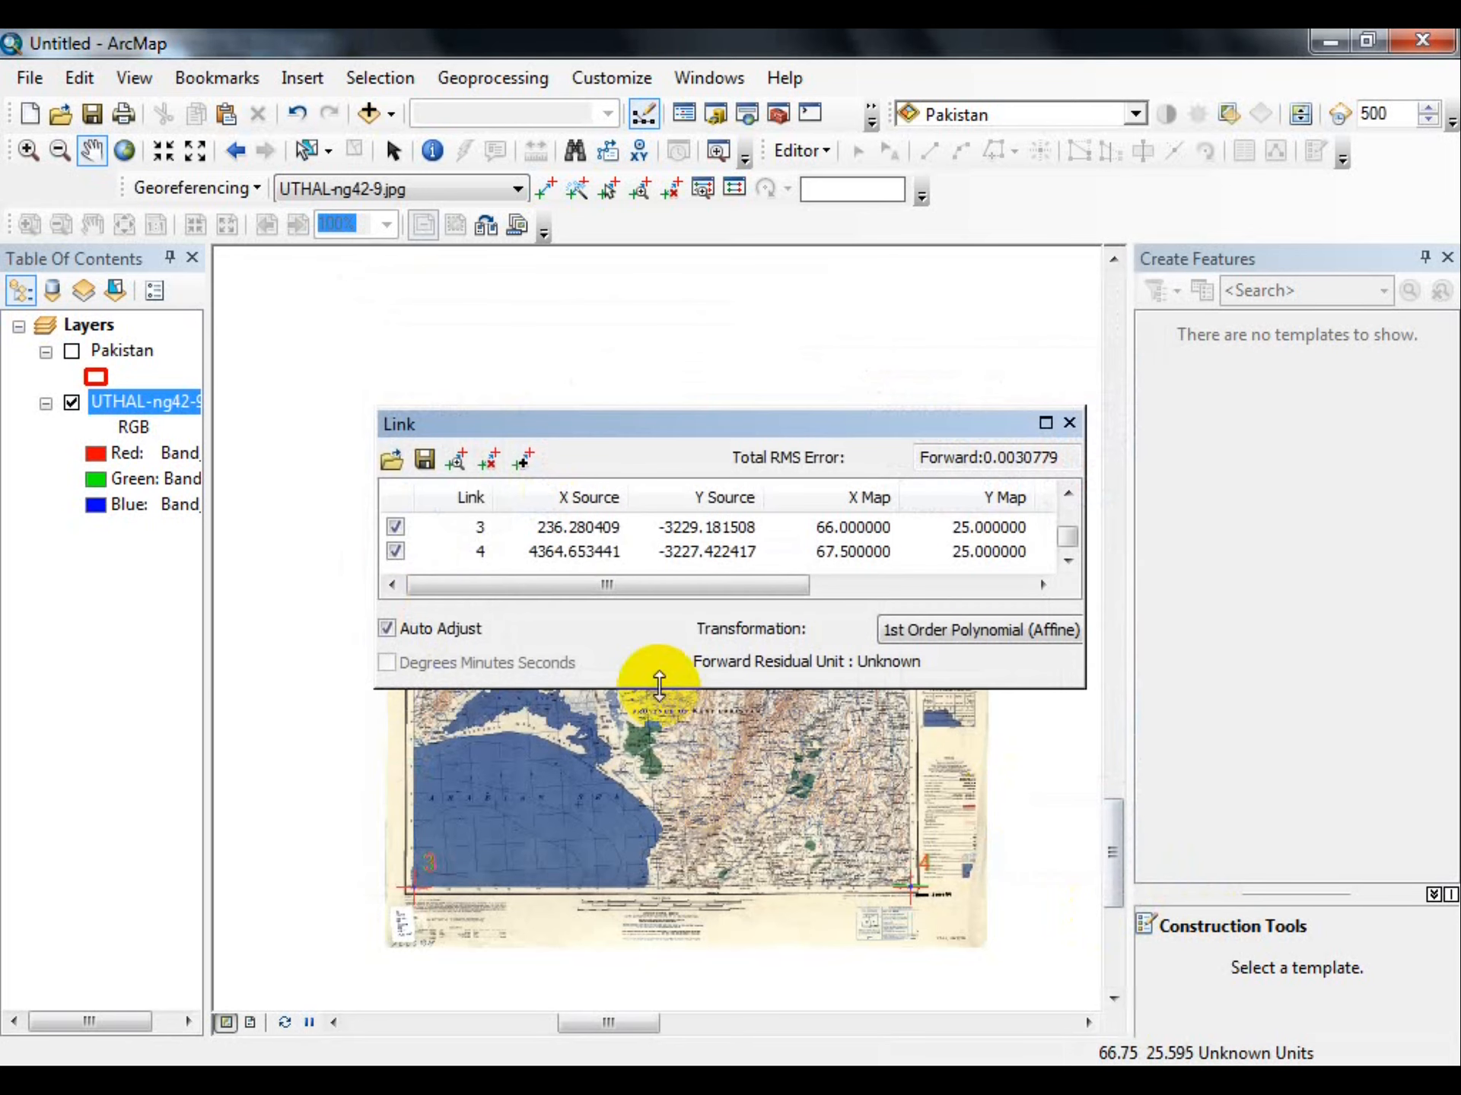
Save the current warp to UTHAL-ng42-9.jpg with Update Georeferencing, and close the link table.
click(198, 188)
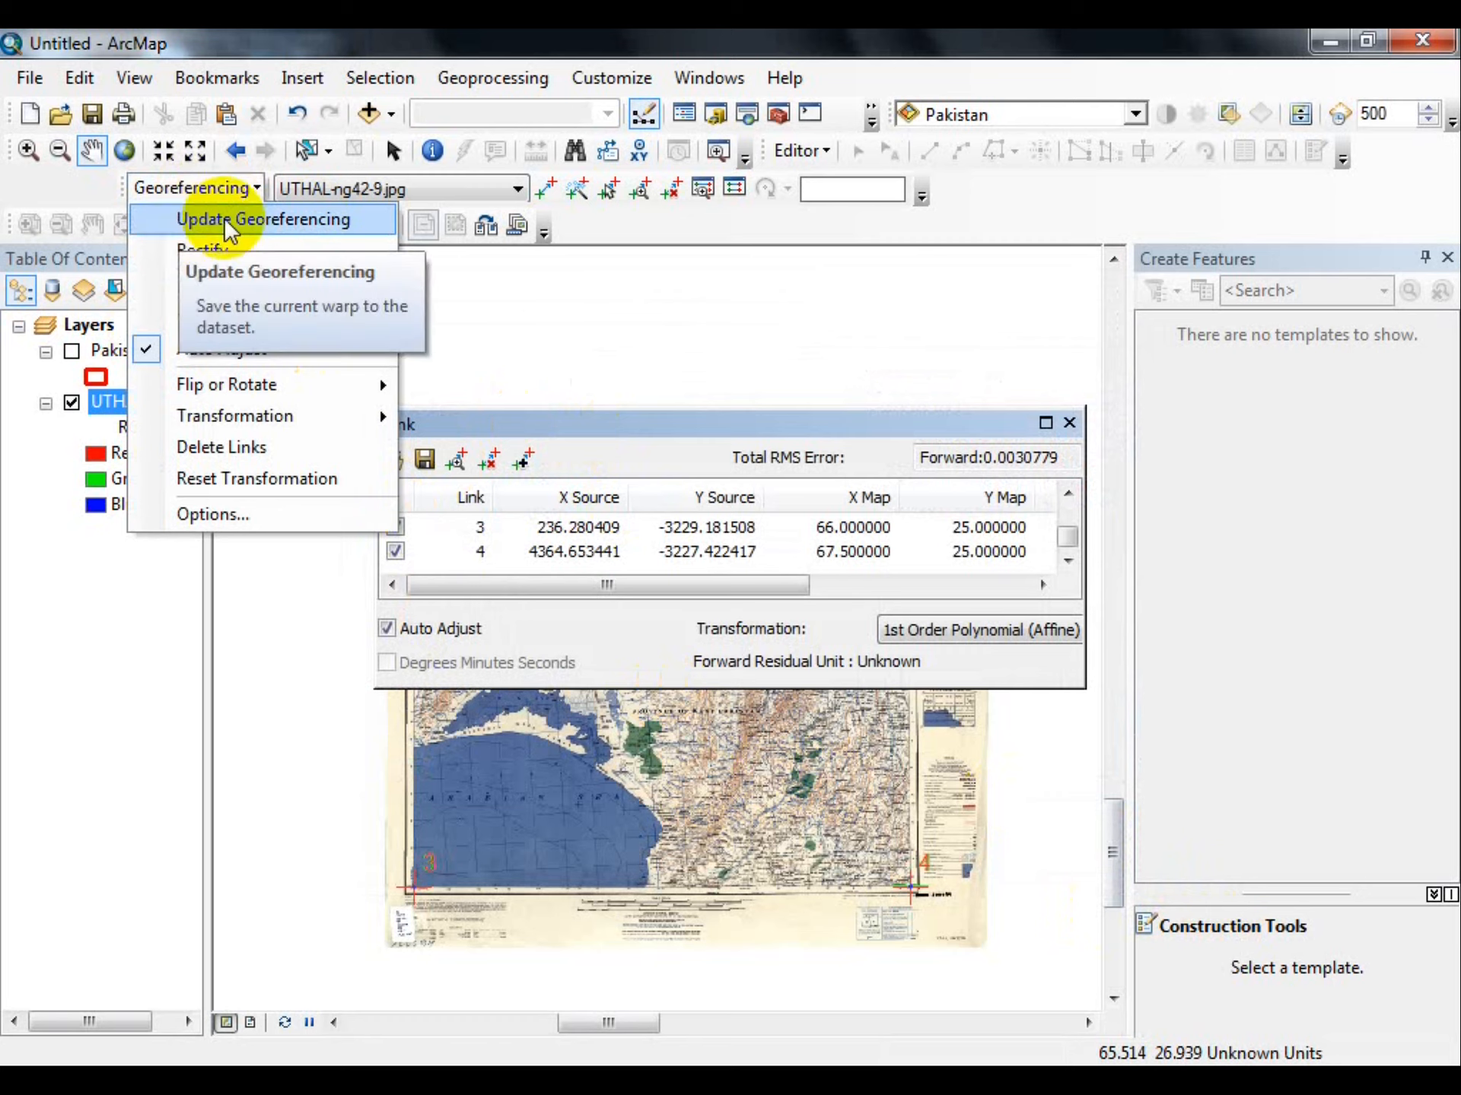
click(280, 221)
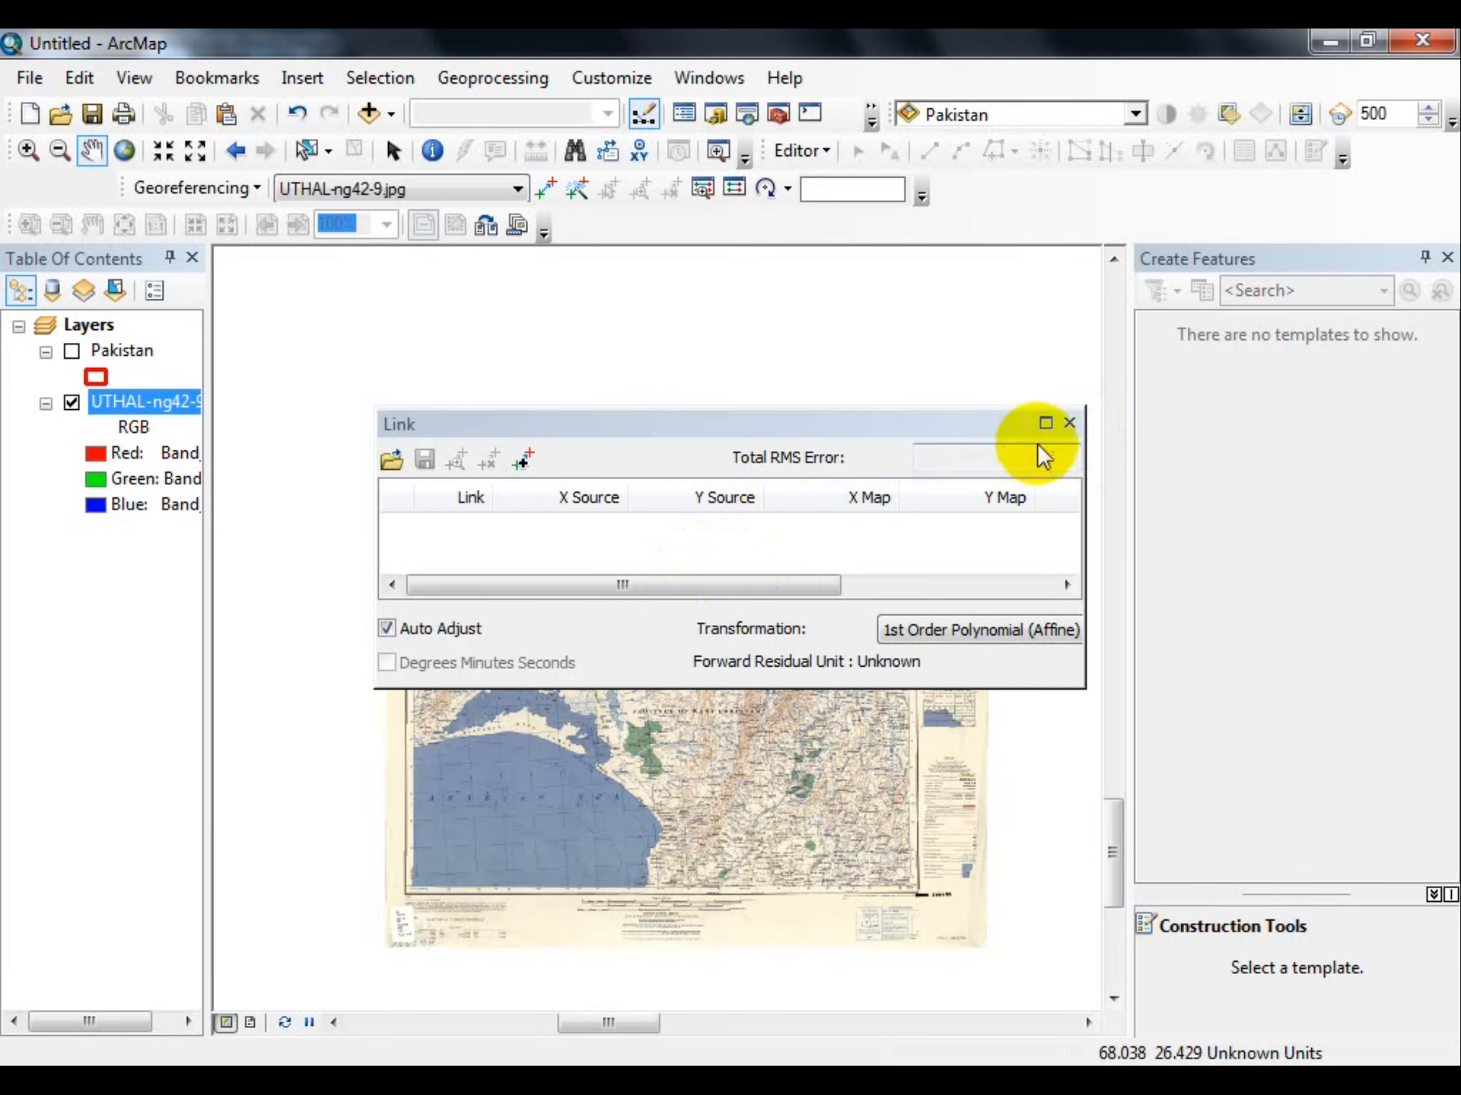
click(1068, 423)
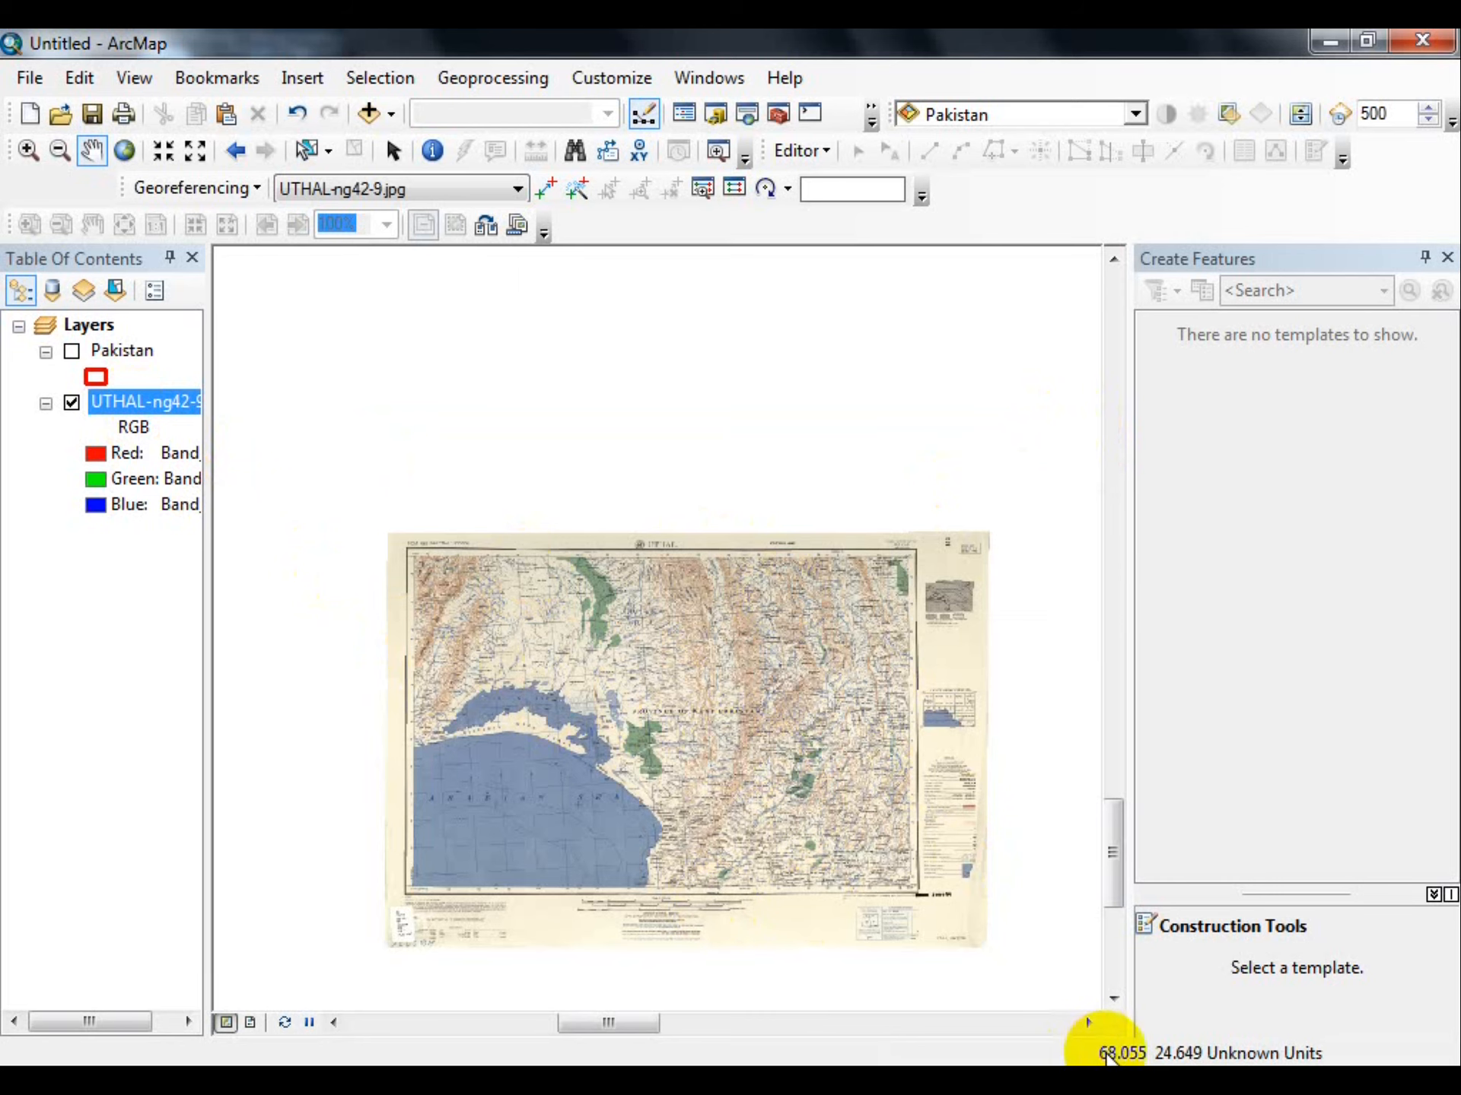
Inspect the georeferenced map's northern grid edge up close to check its coordinates.
scroll(798, 528, down, 3)
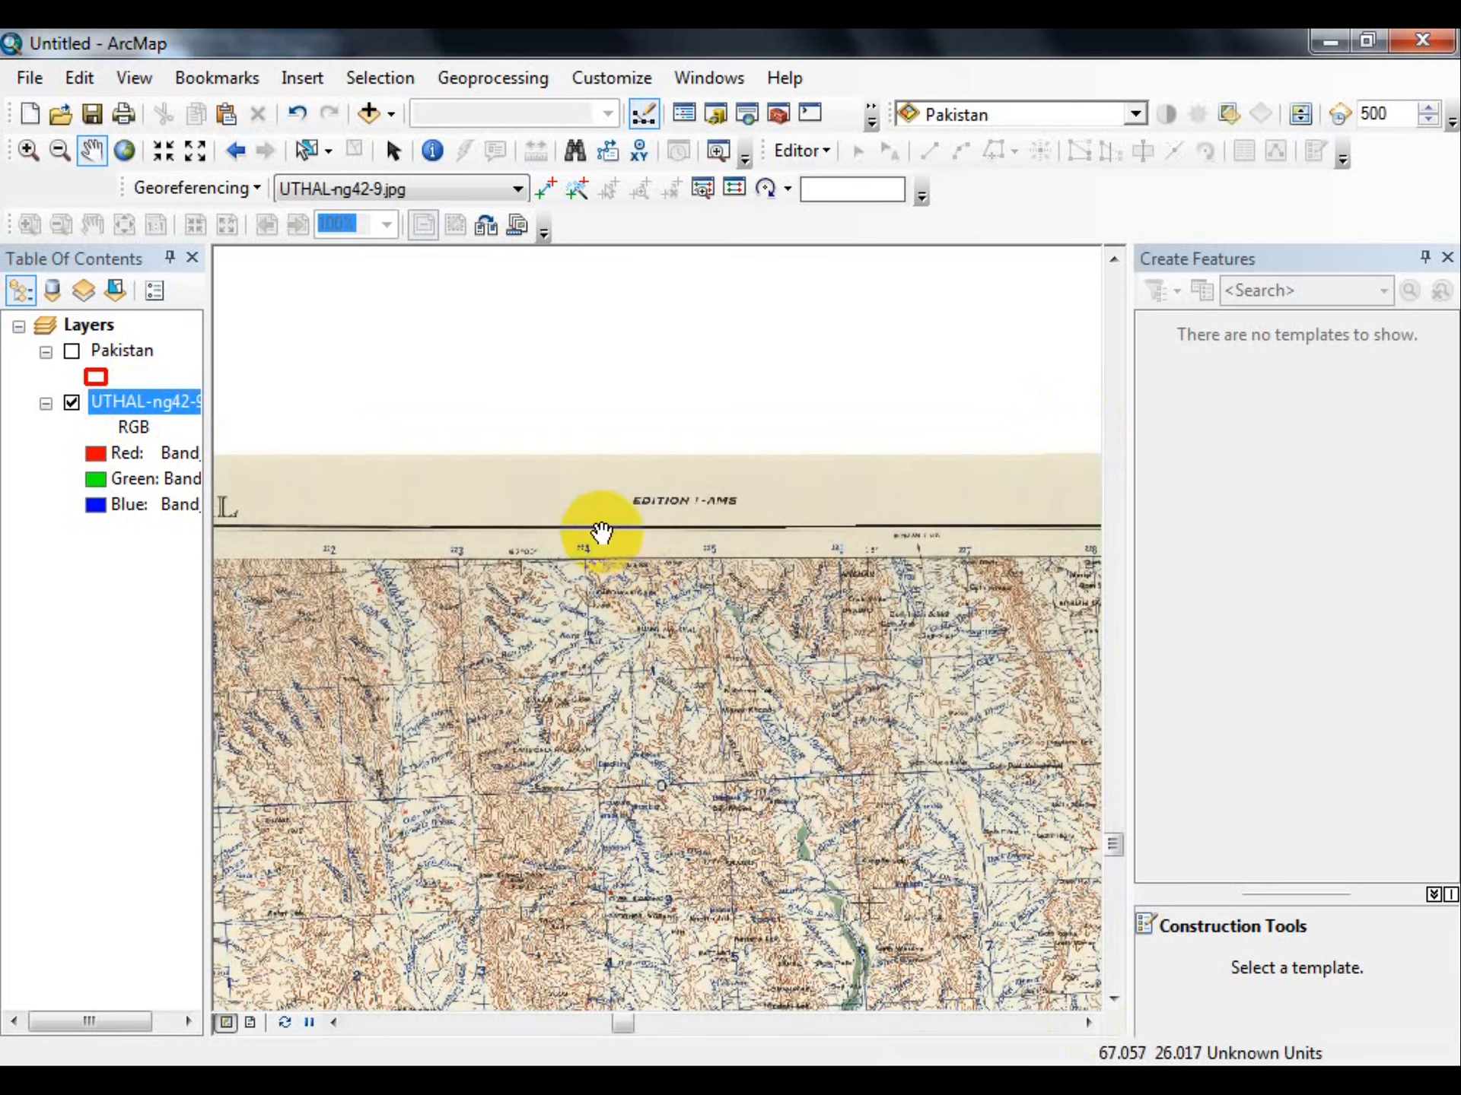